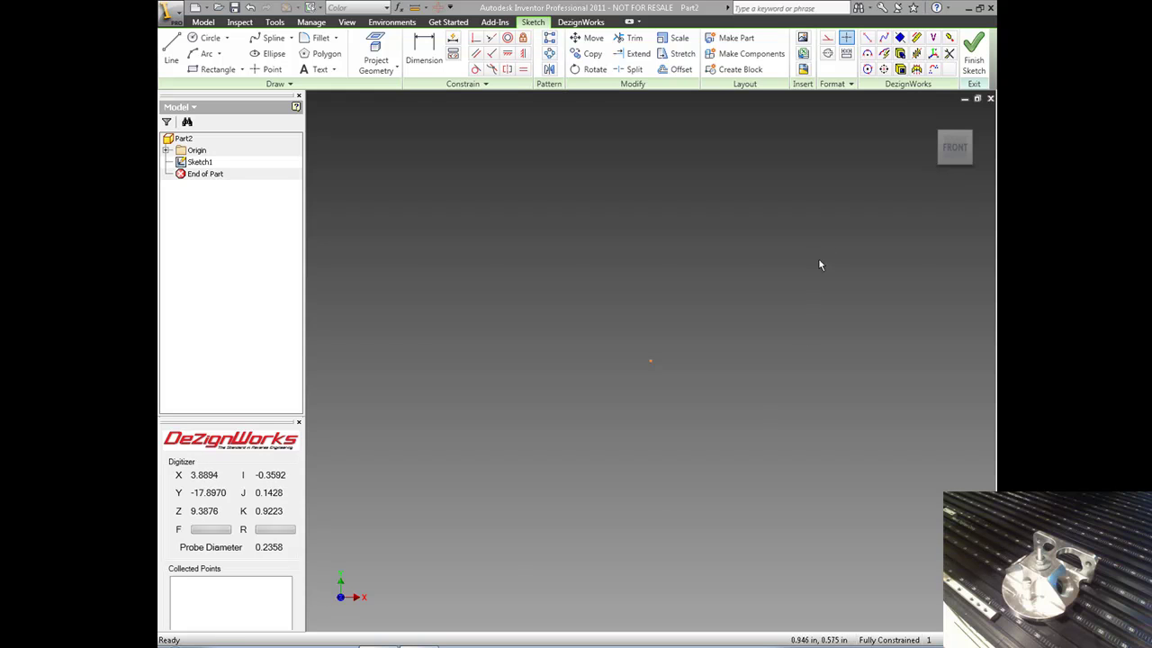
Digitize the part's top edge and its two short side edges as sketch lines, with manual compensation and no fixed relation.
click(936, 55)
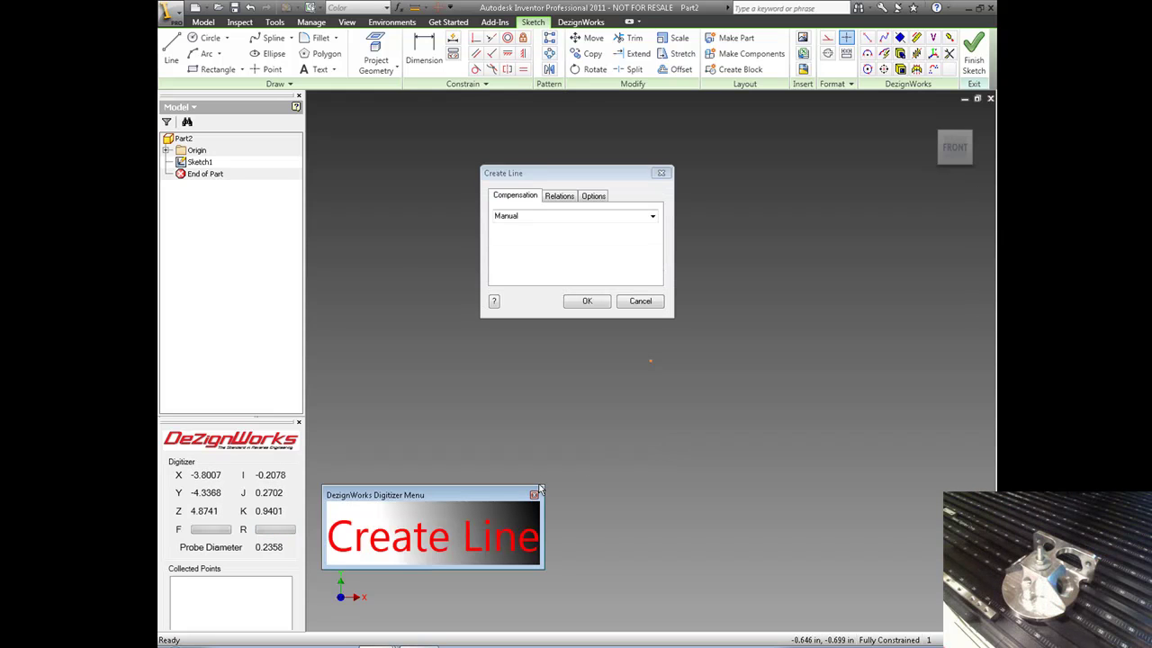
mouse_move(546, 483)
mouse_down()
mouse_move(669, 372)
mouse_move(561, 432)
mouse_move(528, 479)
mouse_up()
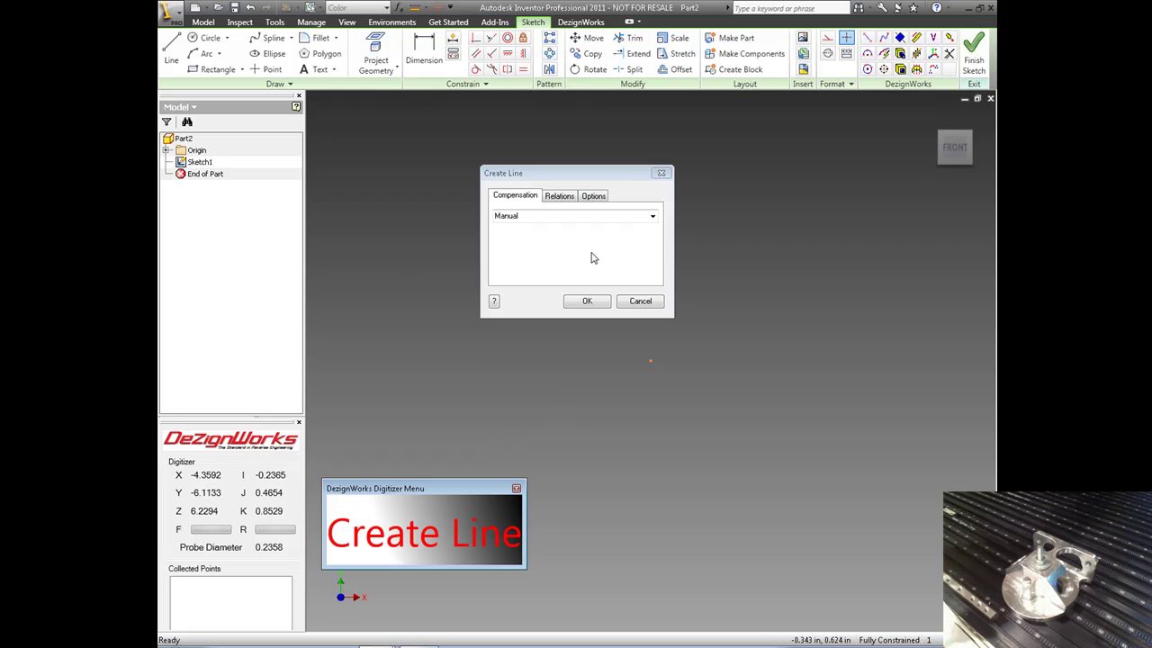
click(560, 202)
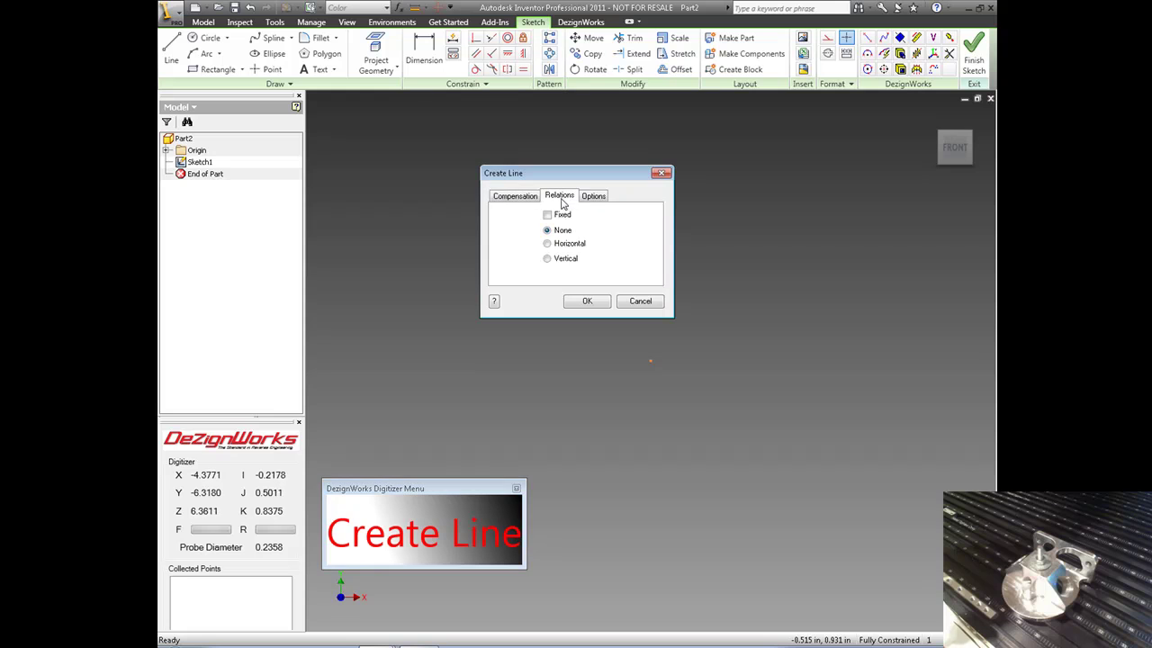
click(586, 199)
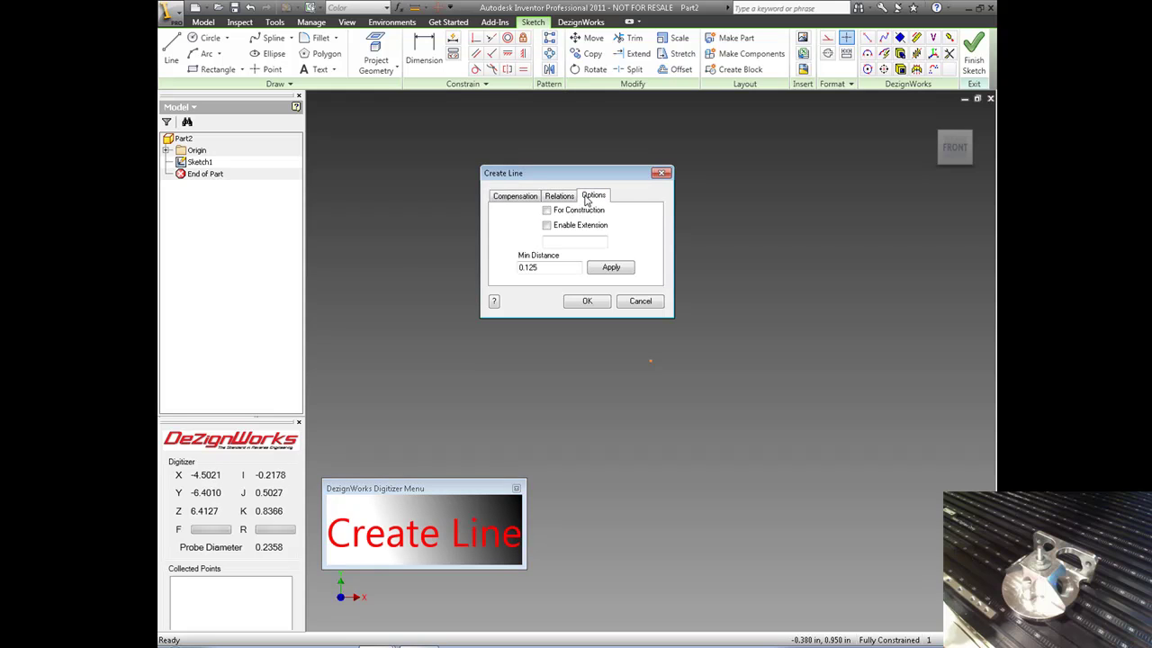
click(527, 200)
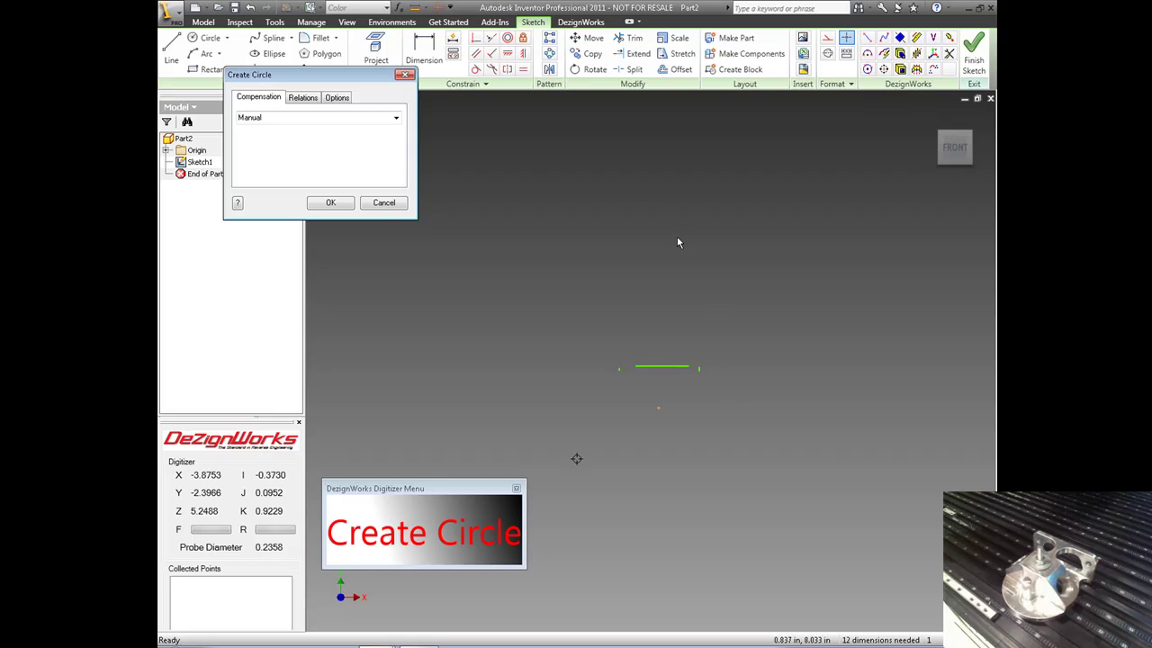
Digitize the large outer circle with a fixed relation and the two small corner circles without one, using manual compensation.
click(295, 99)
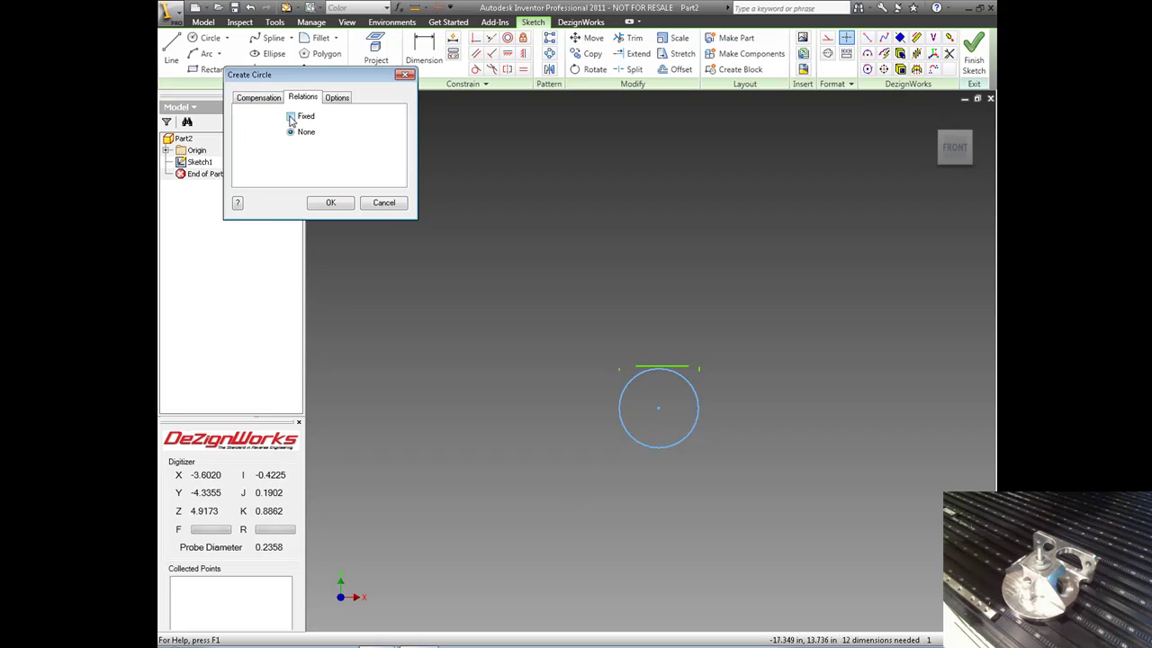
click(268, 97)
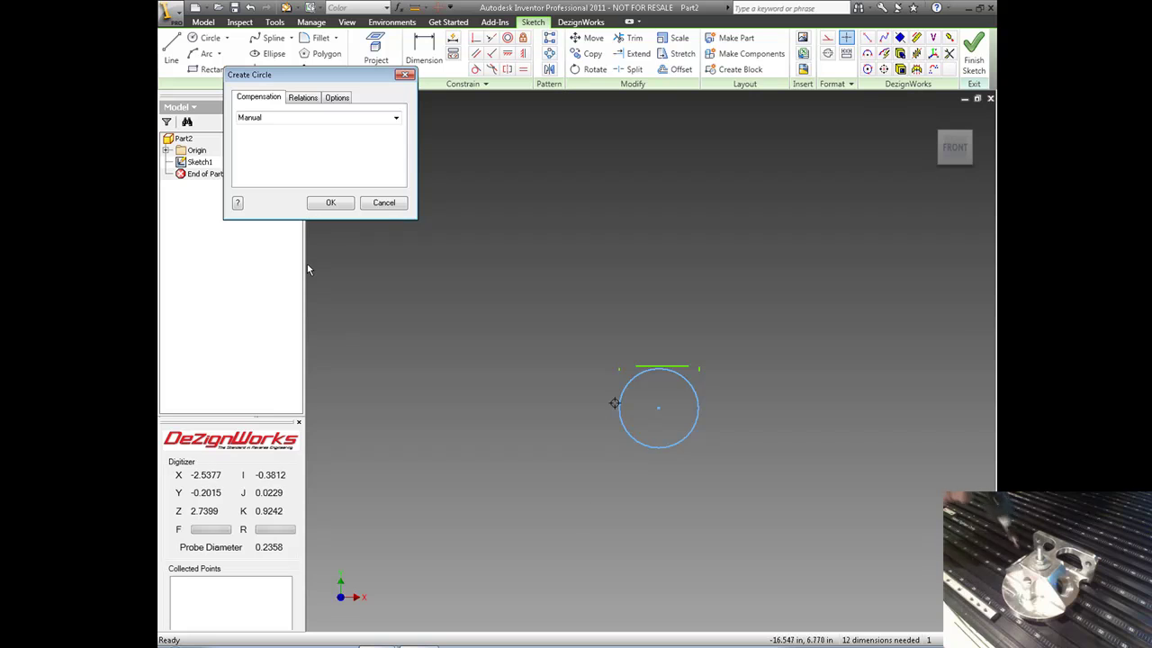
scroll(644, 407, up, 5)
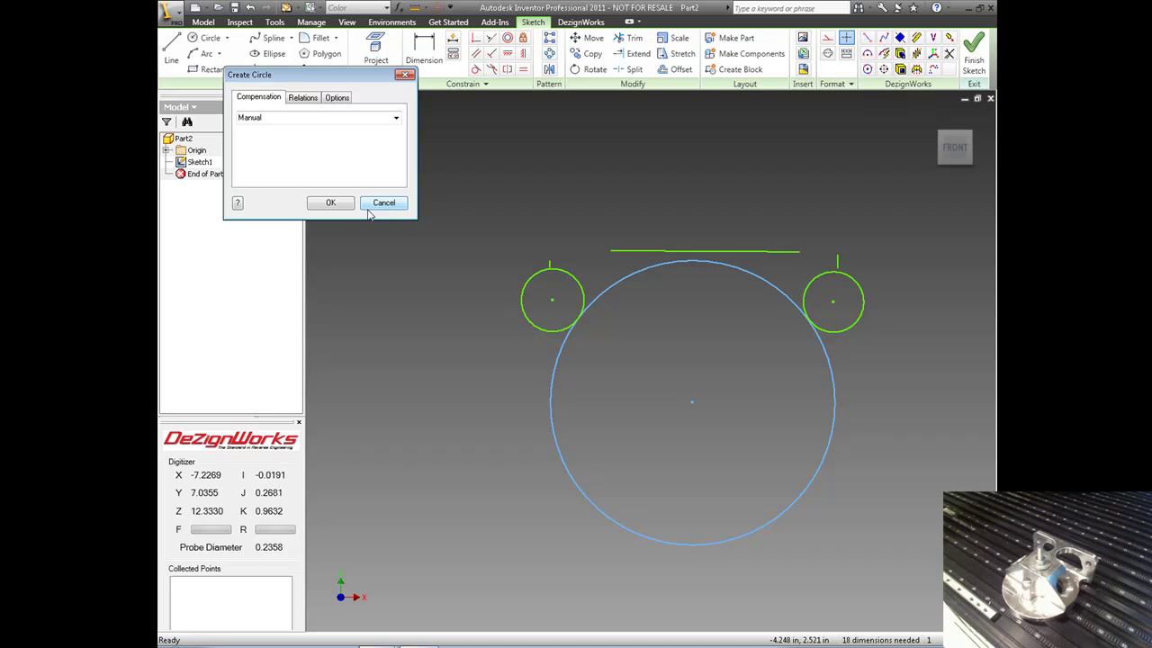
click(329, 202)
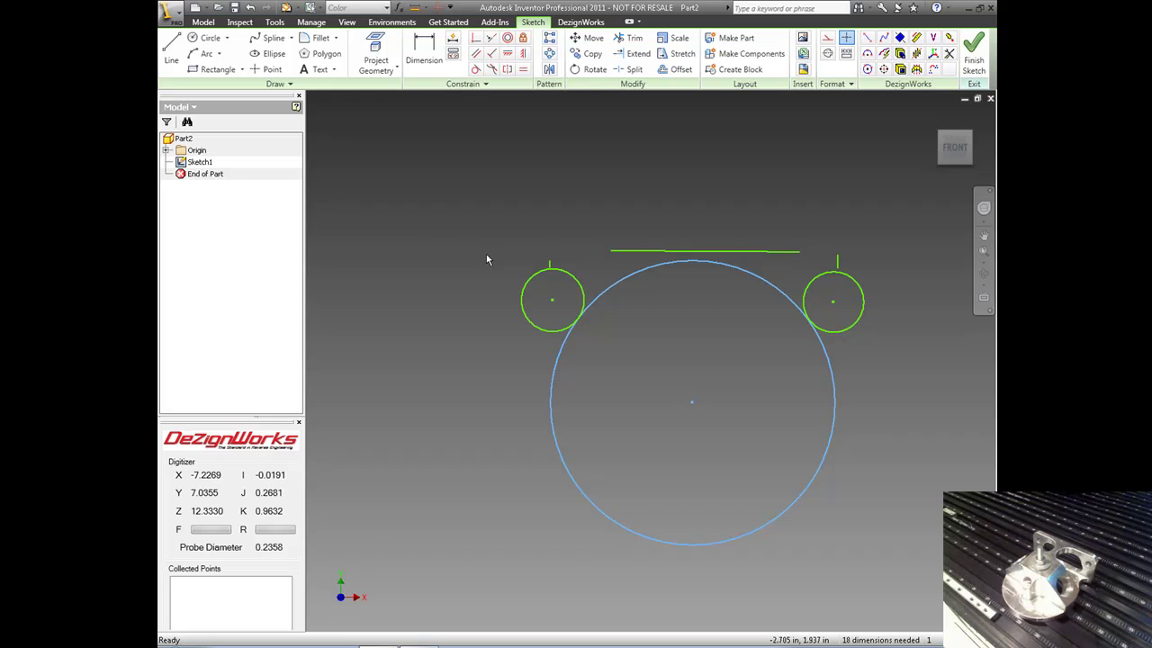
Extend the top line and the short side lines to close both upper corners, and extend the right side line to its small circle.
click(638, 53)
click(612, 256)
click(549, 261)
click(767, 254)
click(767, 257)
scroll(846, 269, down, 4)
click(808, 241)
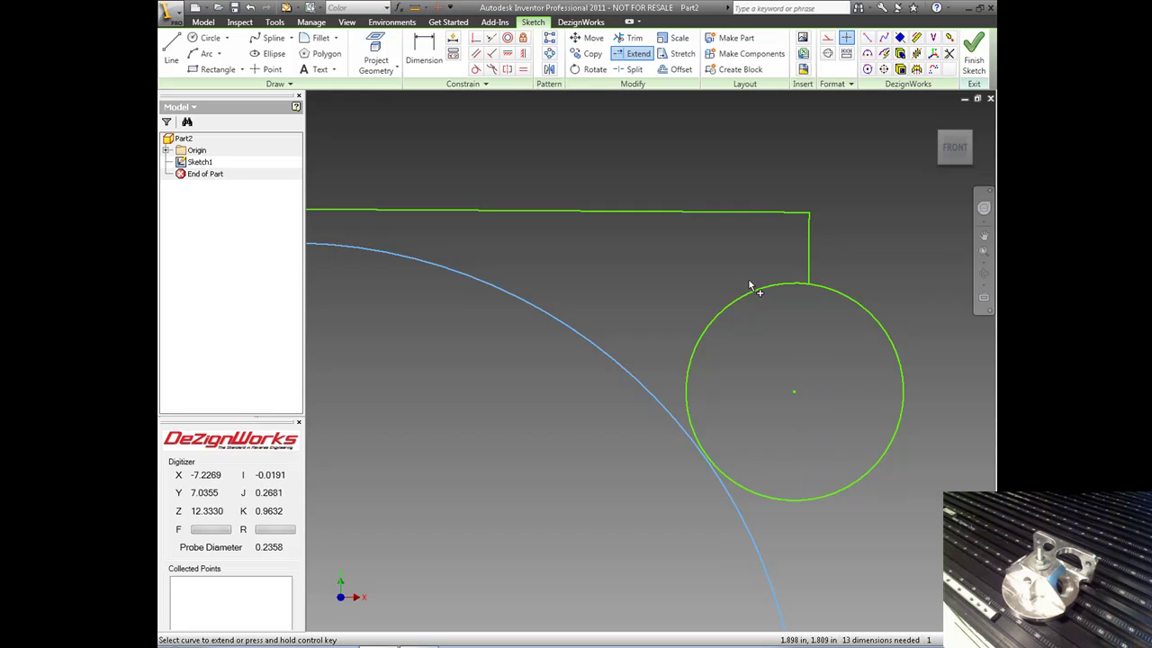
Extend the left side line down to the left small circle.
scroll(543, 303, up, 5)
scroll(400, 317, down, 4)
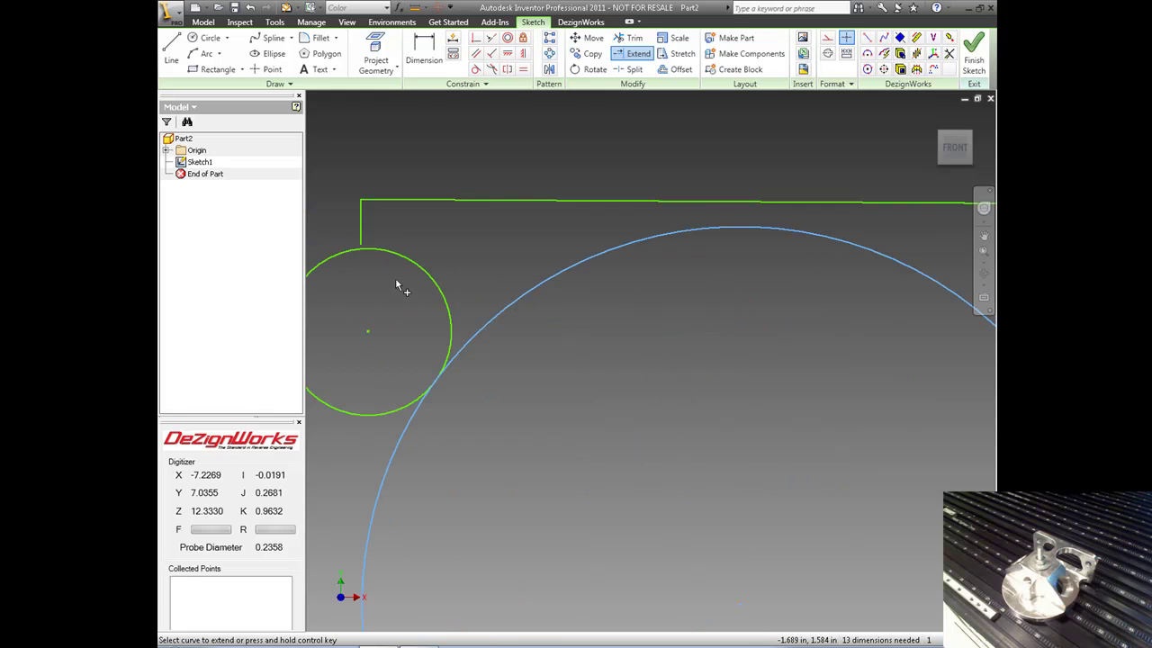
scroll(363, 235, down, 2)
click(359, 245)
scroll(447, 259, up, 4)
scroll(450, 261, up, 2)
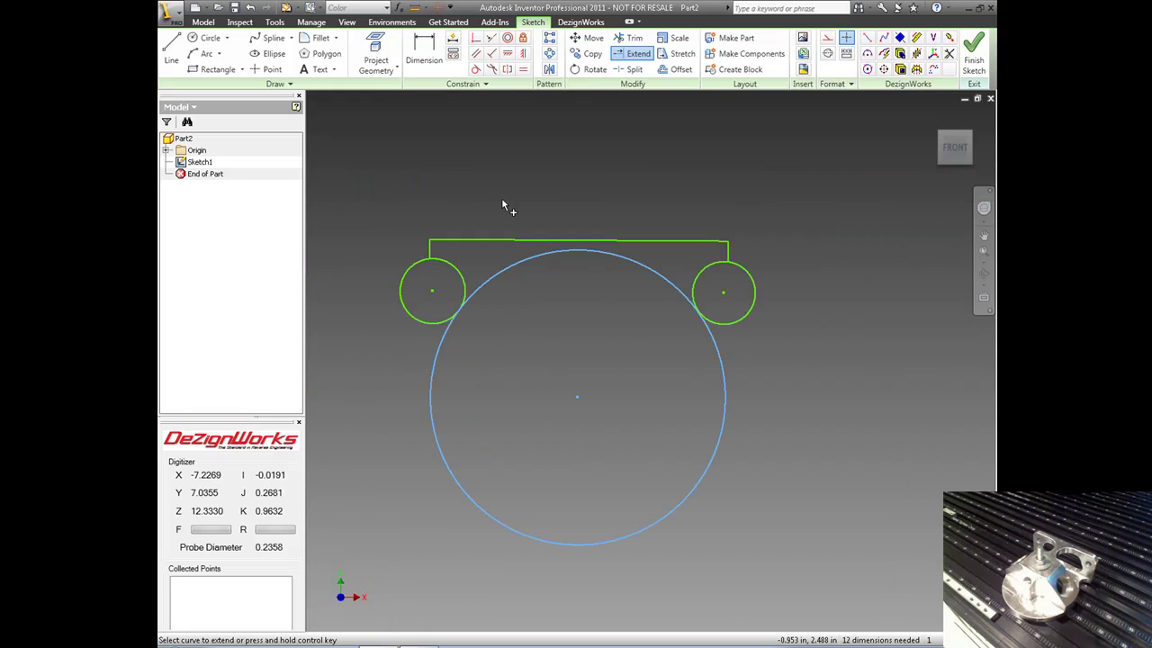
key(Escape)
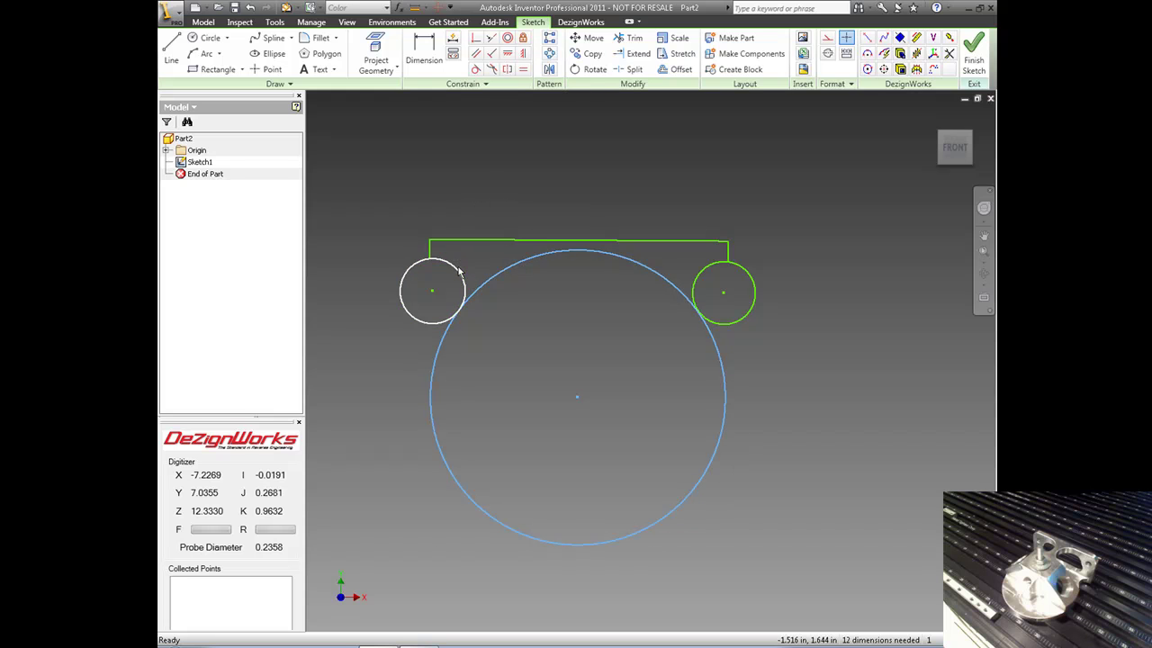
Apply tangent constraints between the large circle and each of the two small circles.
right_click(487, 163)
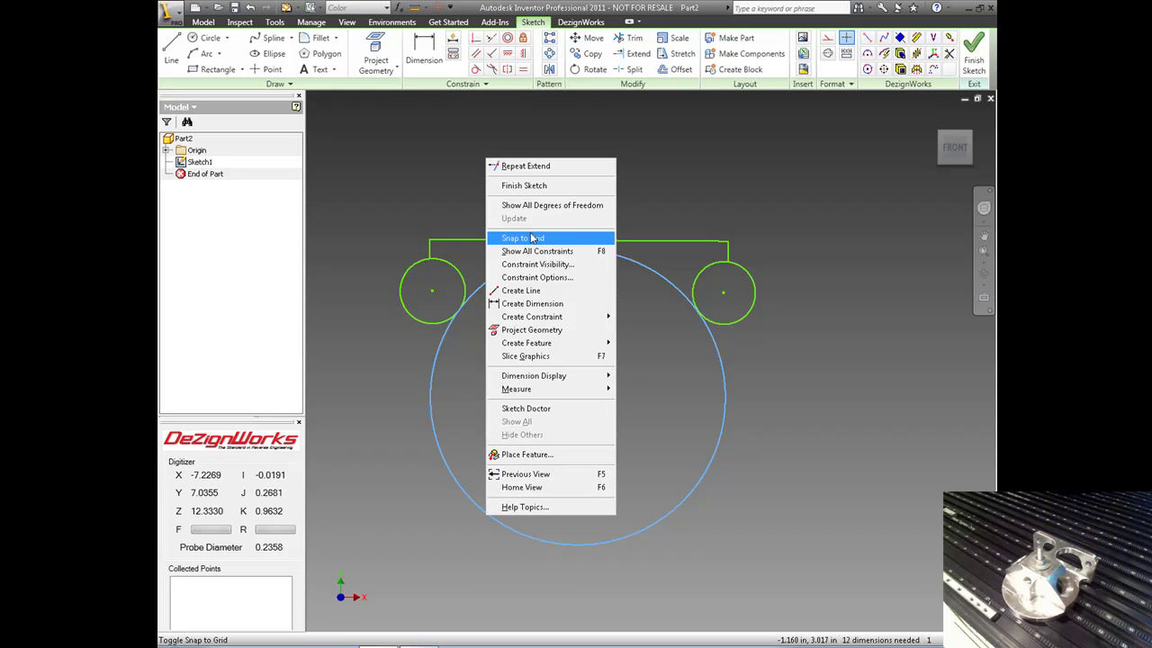
mouse_move(573, 320)
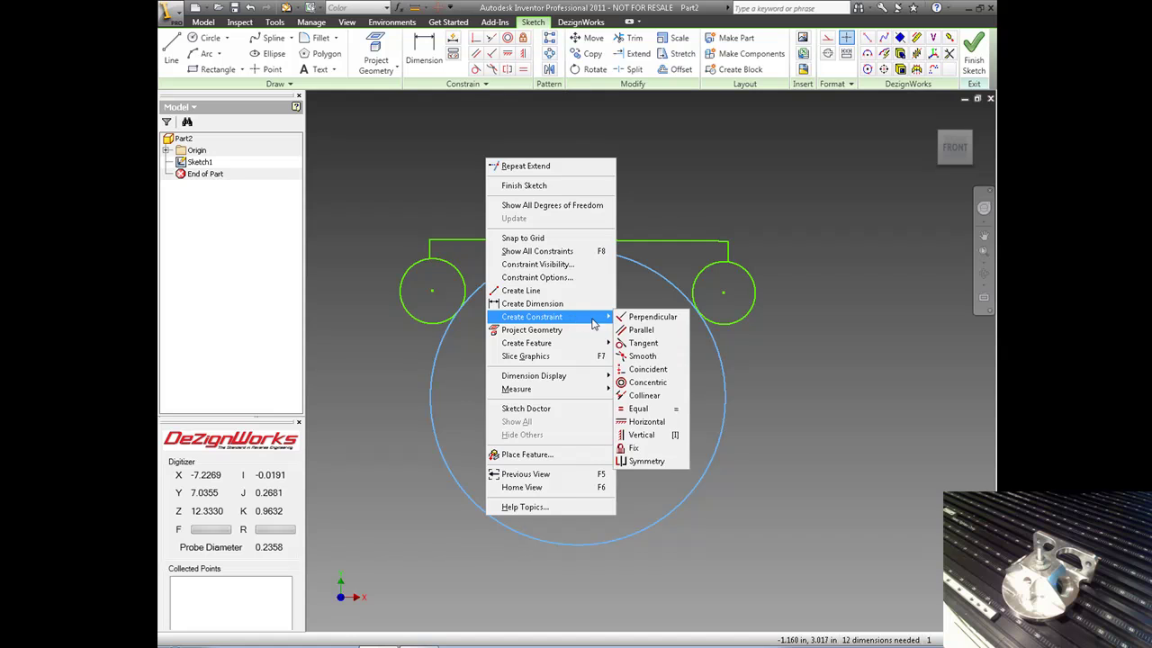
click(640, 343)
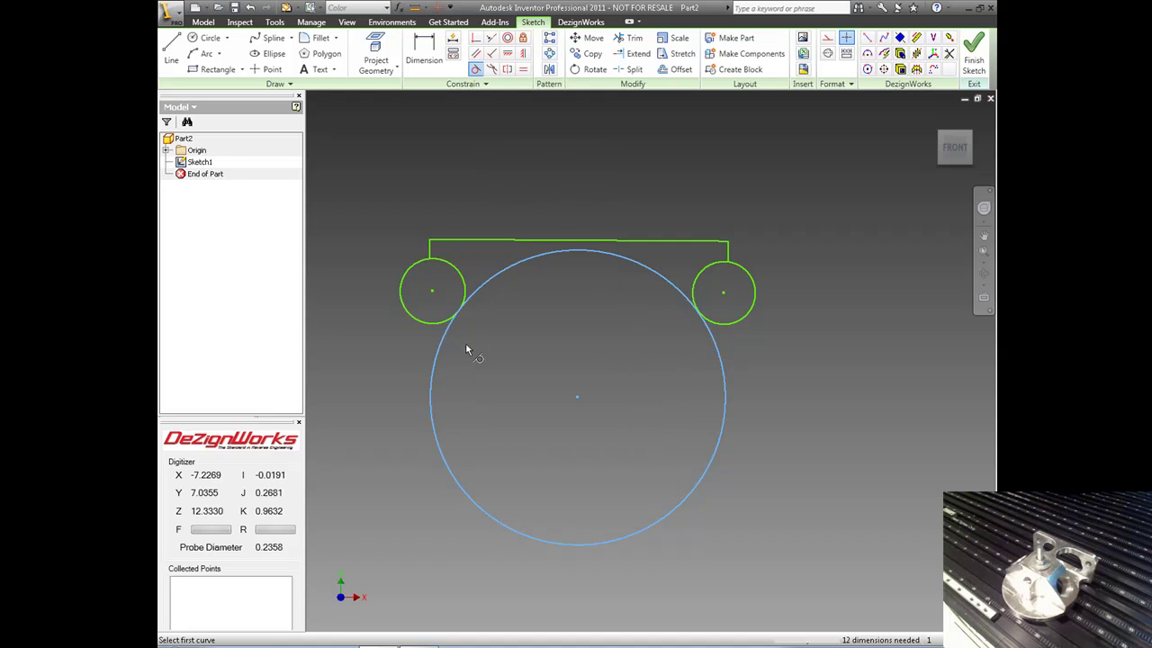
click(437, 351)
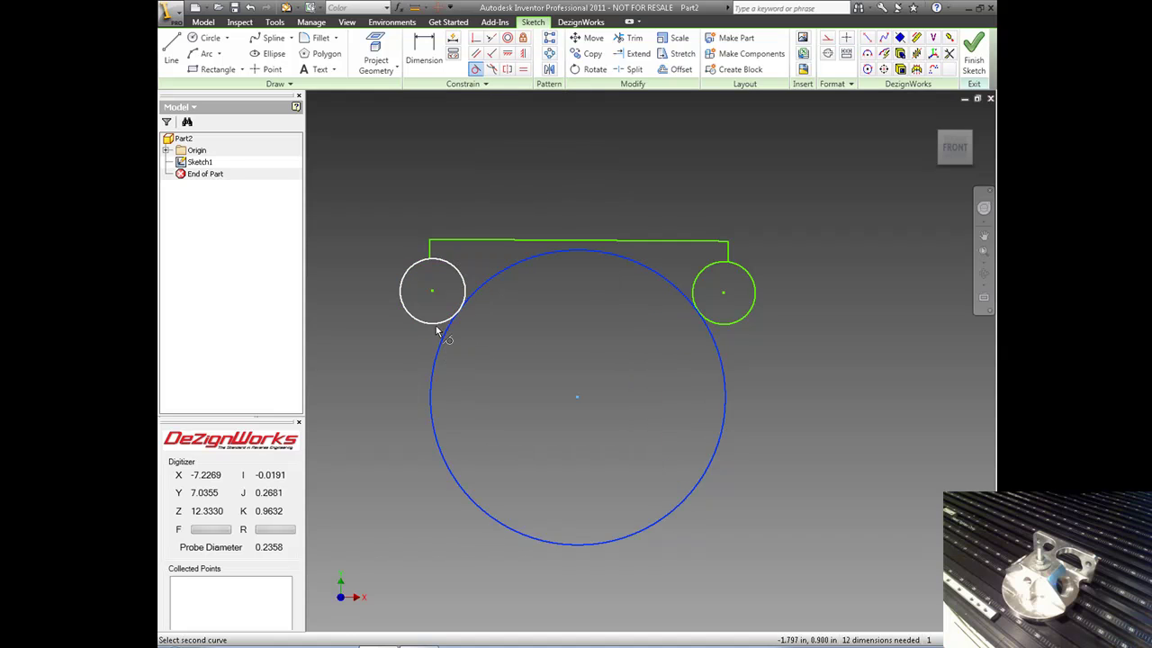
click(437, 328)
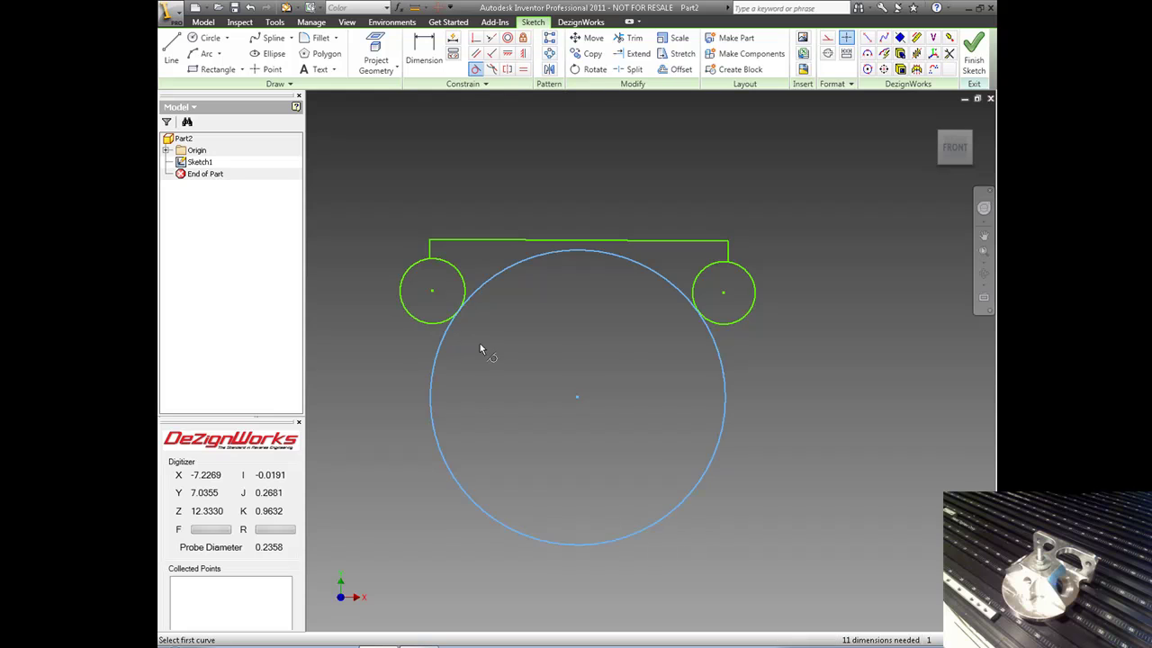
click(727, 329)
click(717, 346)
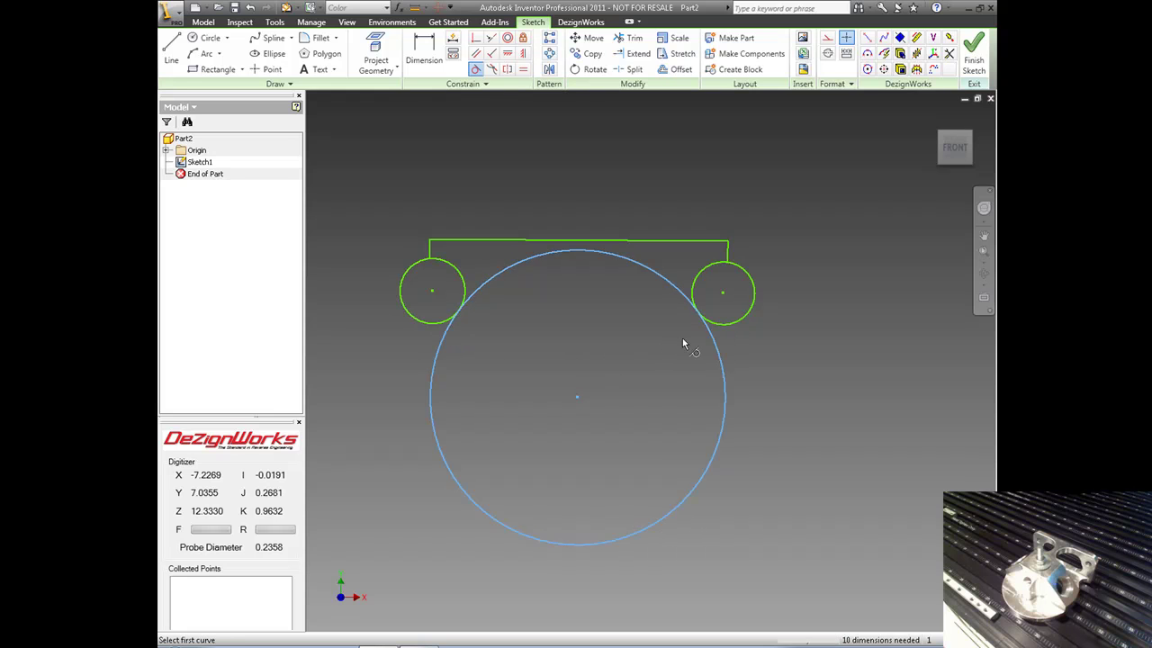
Trim the outer portions of both small circles and the upper arc of the large circle to leave one closed outline.
click(634, 38)
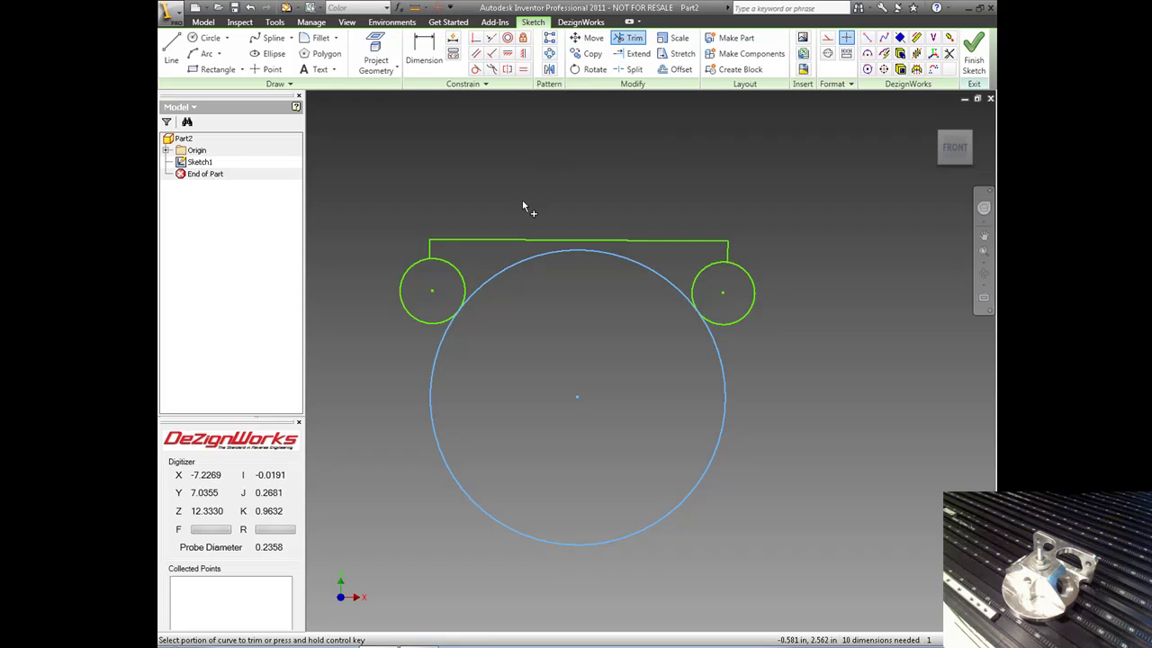
click(424, 324)
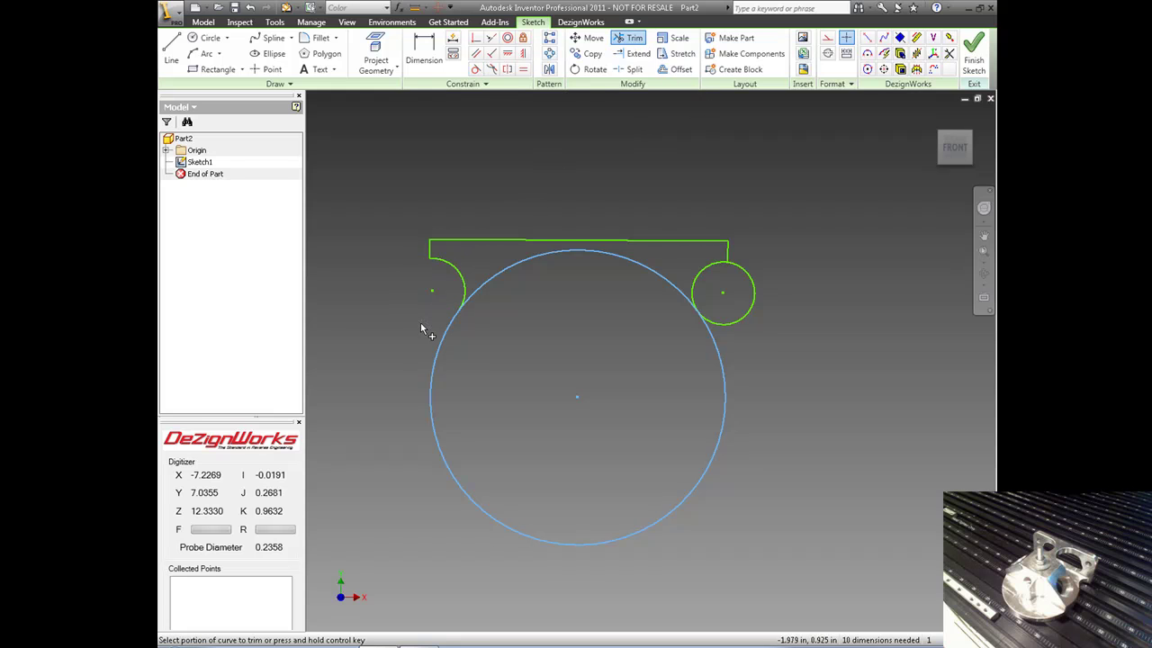
click(732, 321)
click(670, 281)
scroll(493, 204, up, 3)
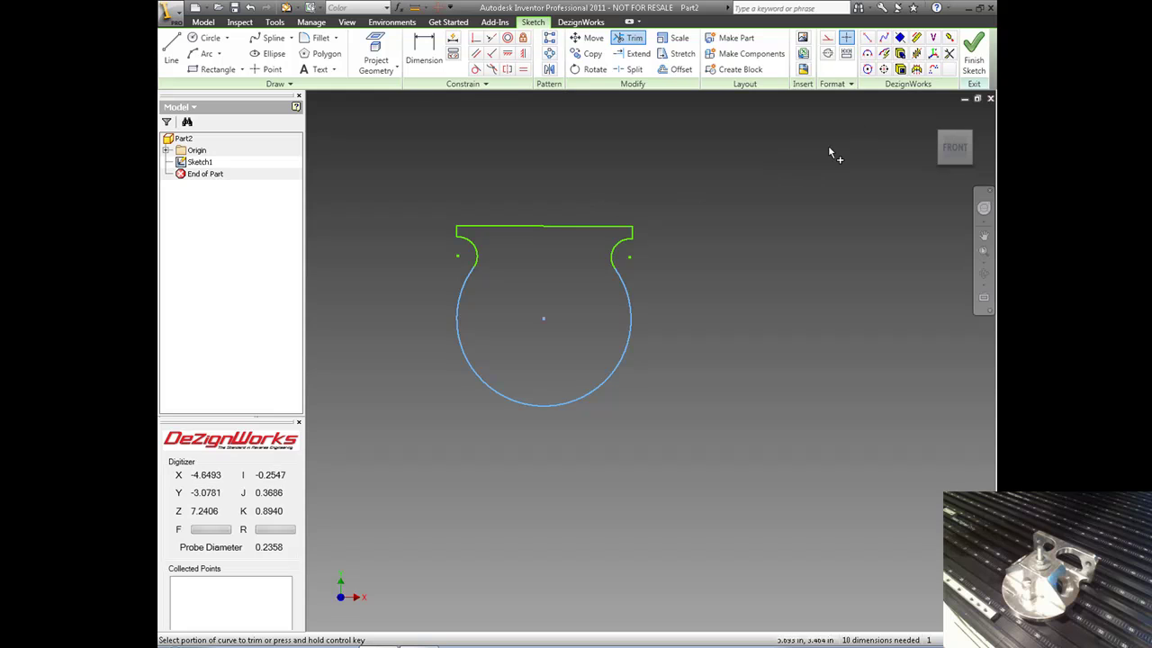
Extrude the closed profile with the DezignWorks Extrude, using a taper angle of 0 and a depth probed with the digitizer.
click(900, 54)
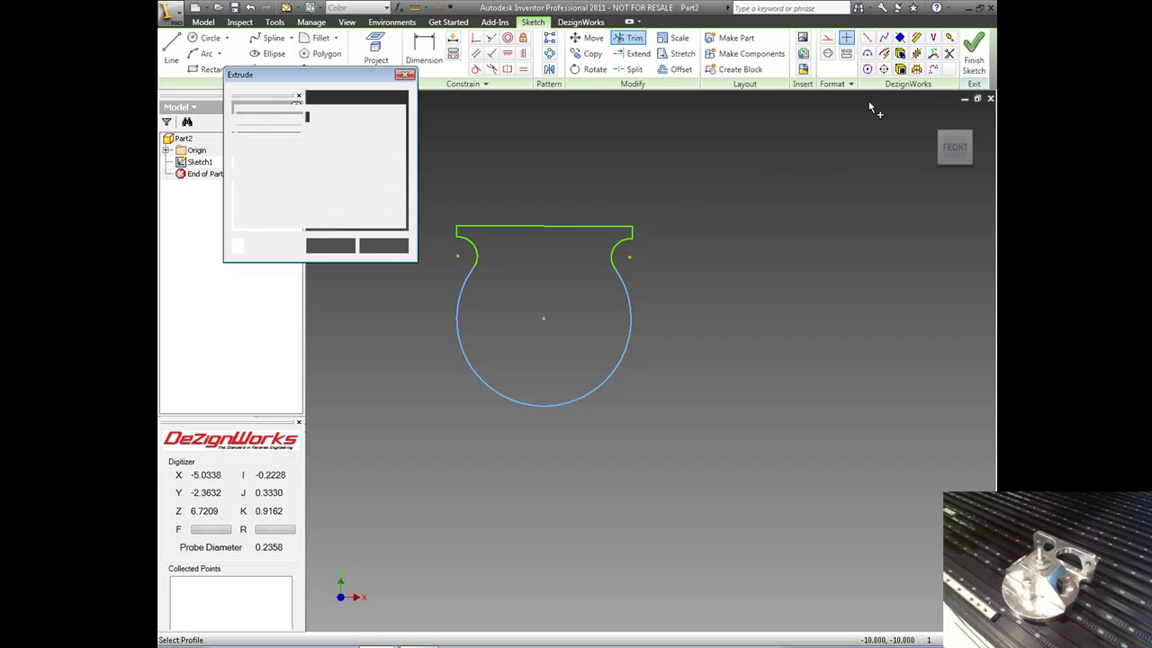
click(592, 298)
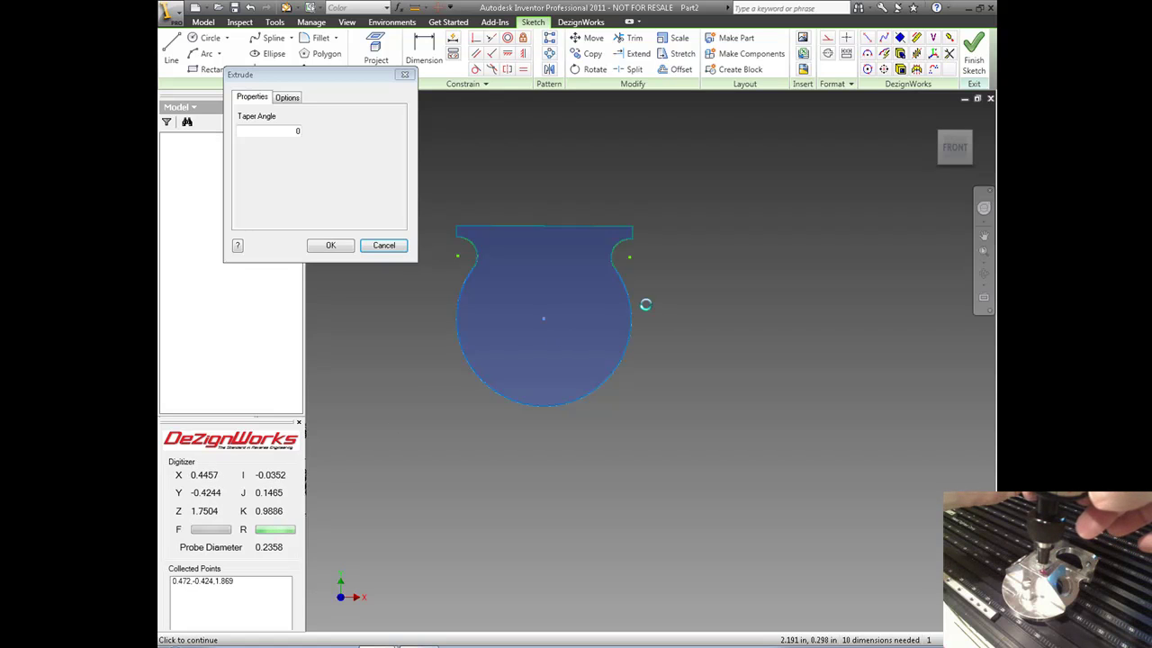
key(Return)
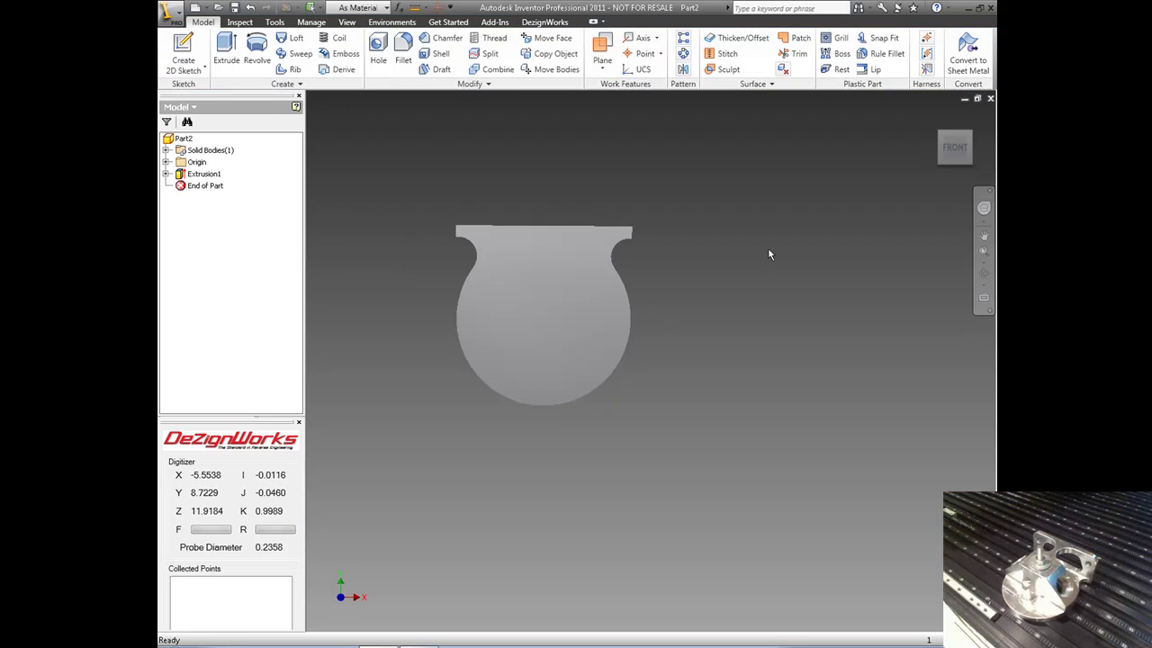
Start a new sketch on the front face of the extruded plate.
key(F6)
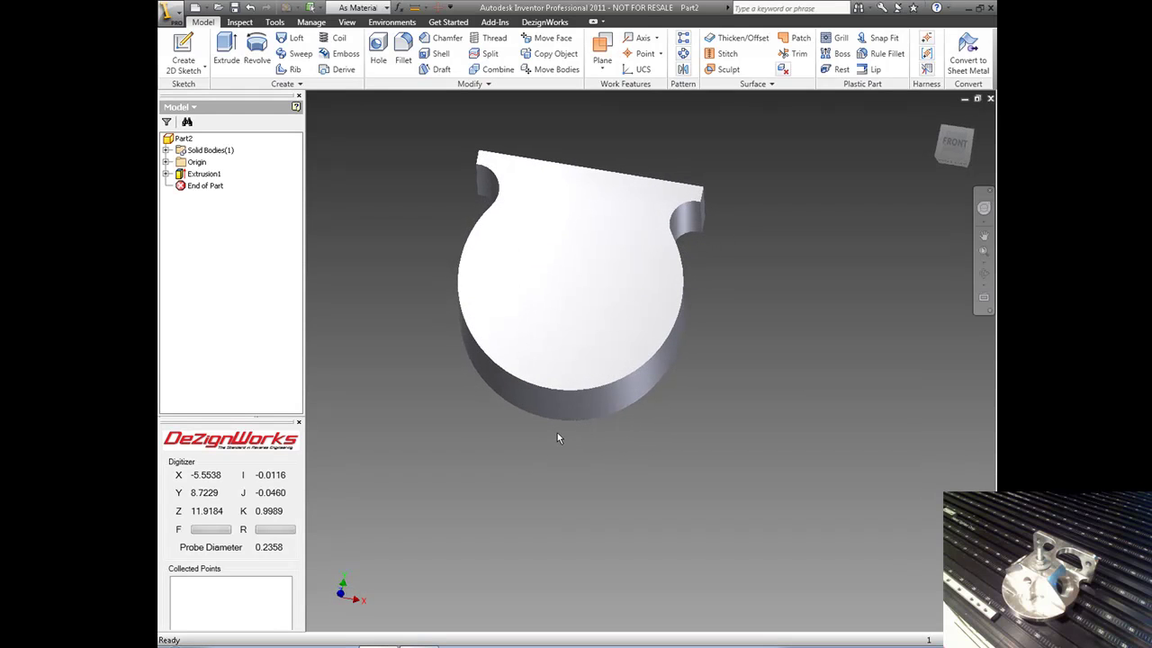
click(586, 318)
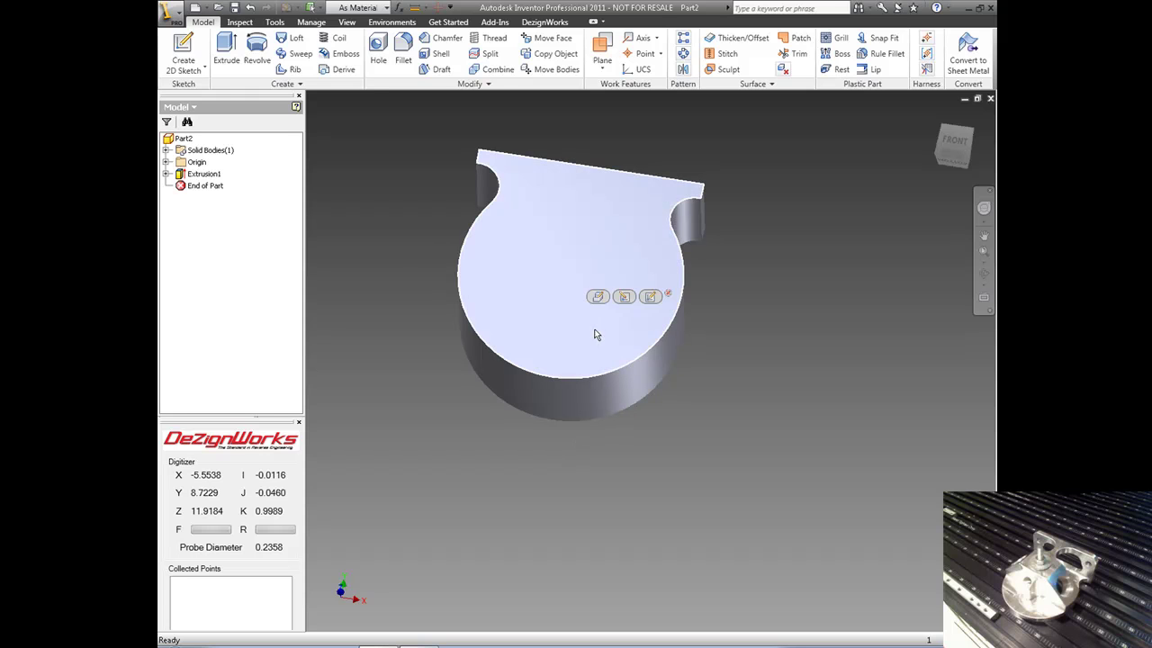
right_click(595, 330)
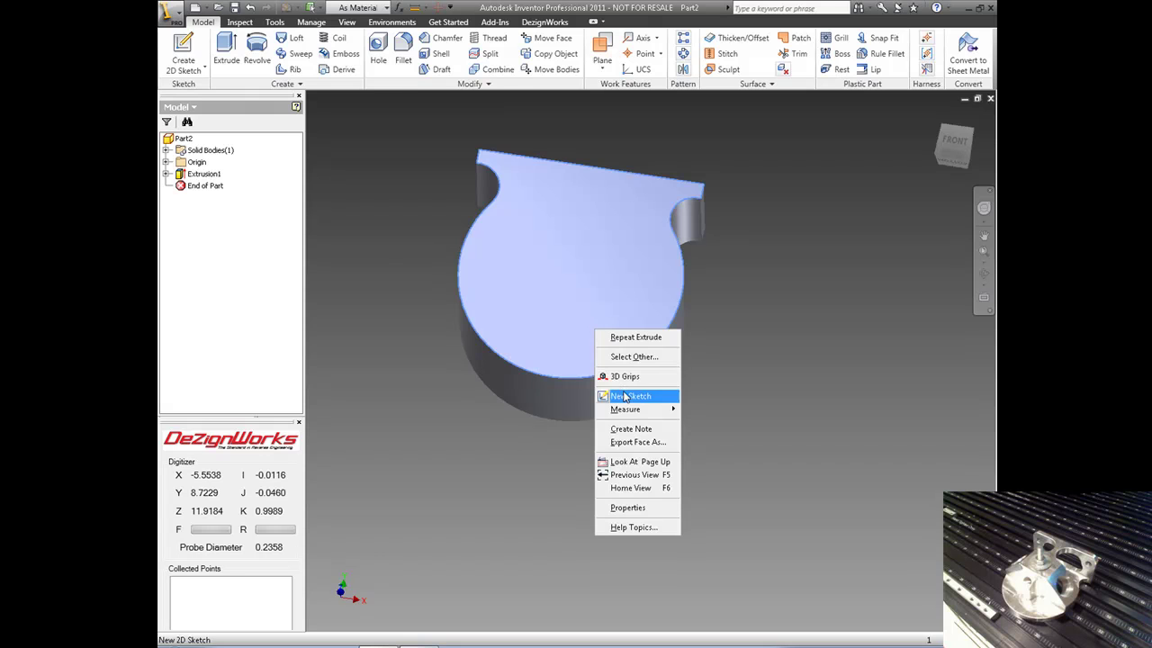
click(623, 397)
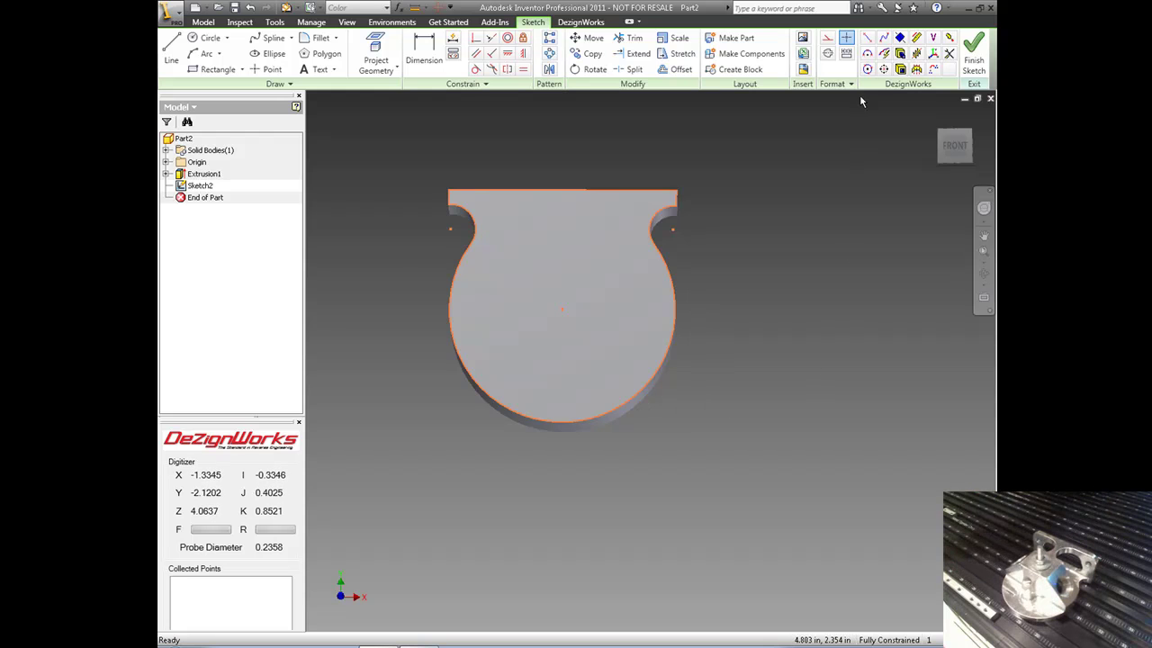
Digitize a horizontal line on the plate's lower half, a fixed circle below it, and two larger unfixed circles on either side.
click(866, 41)
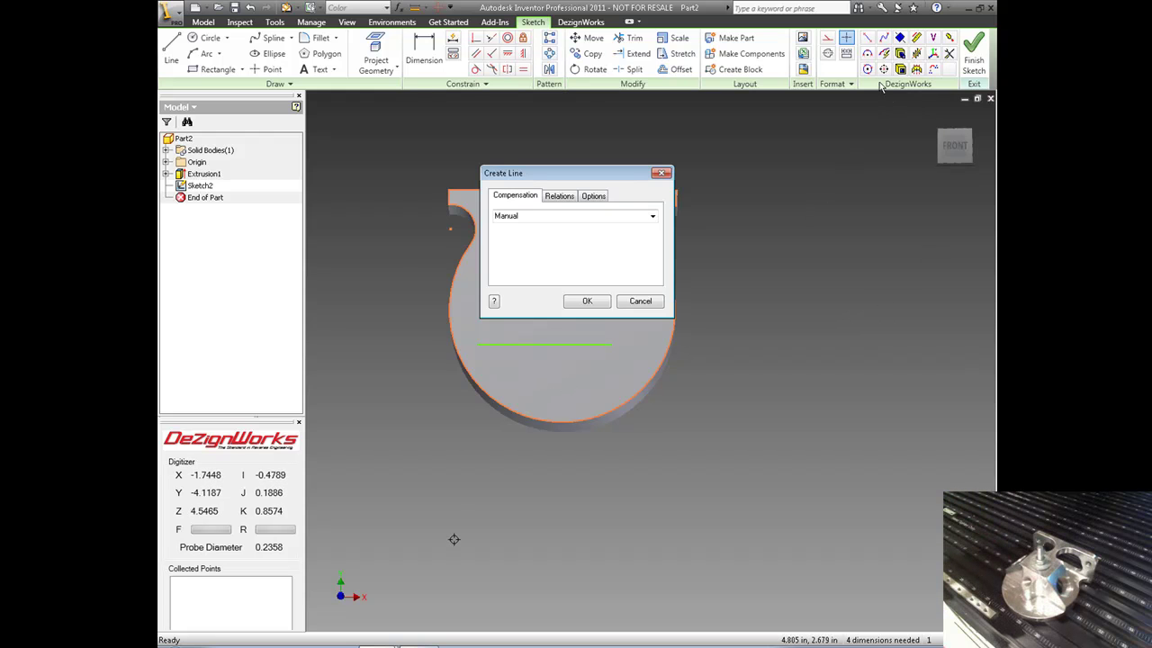
click(867, 69)
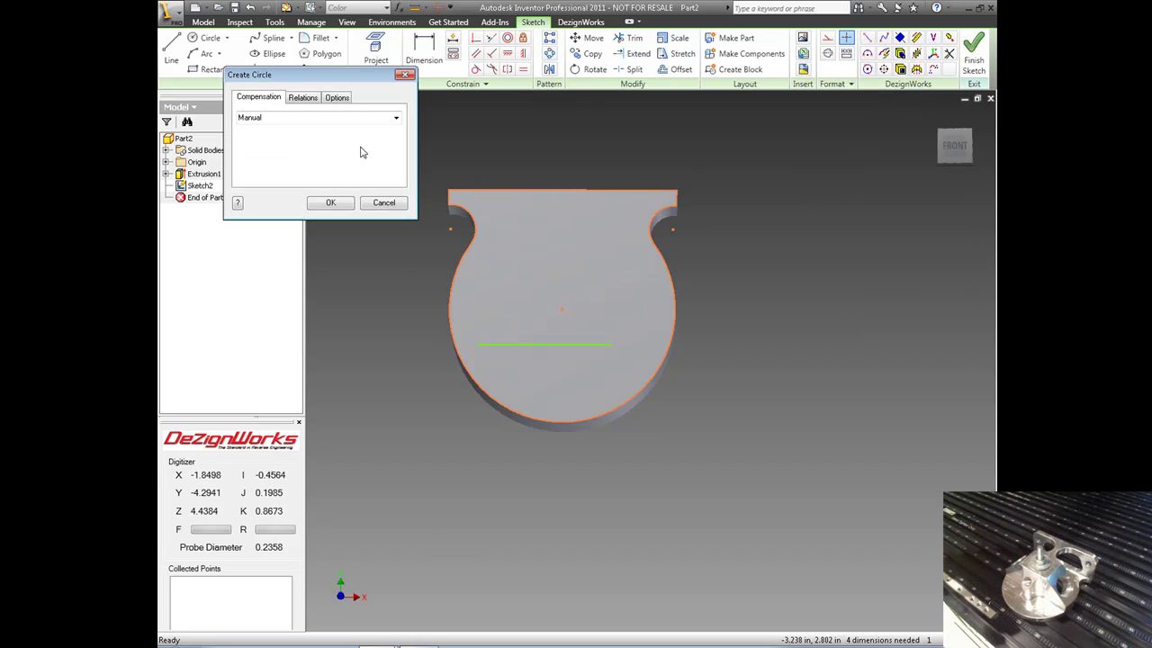
click(304, 98)
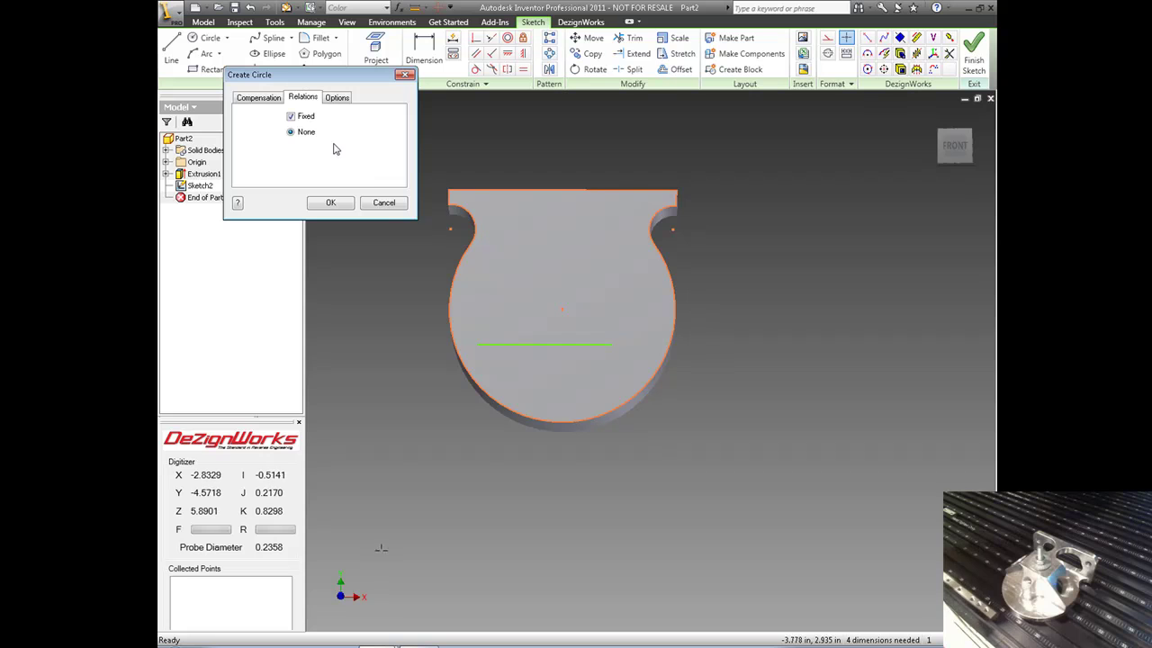
click(261, 98)
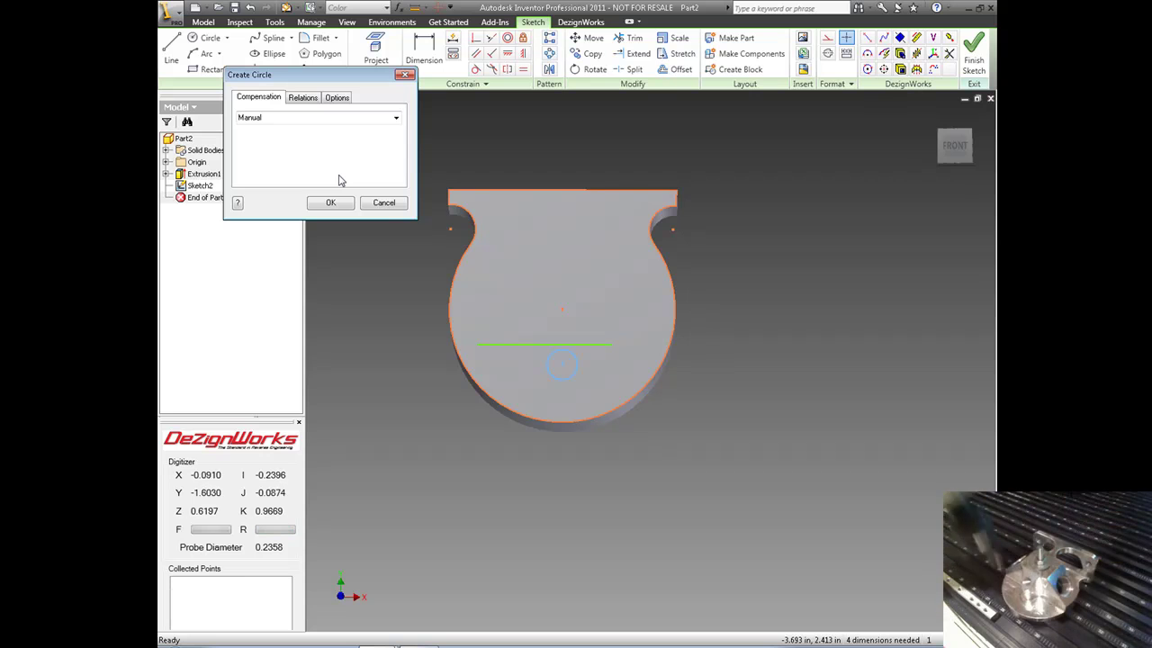
click(308, 99)
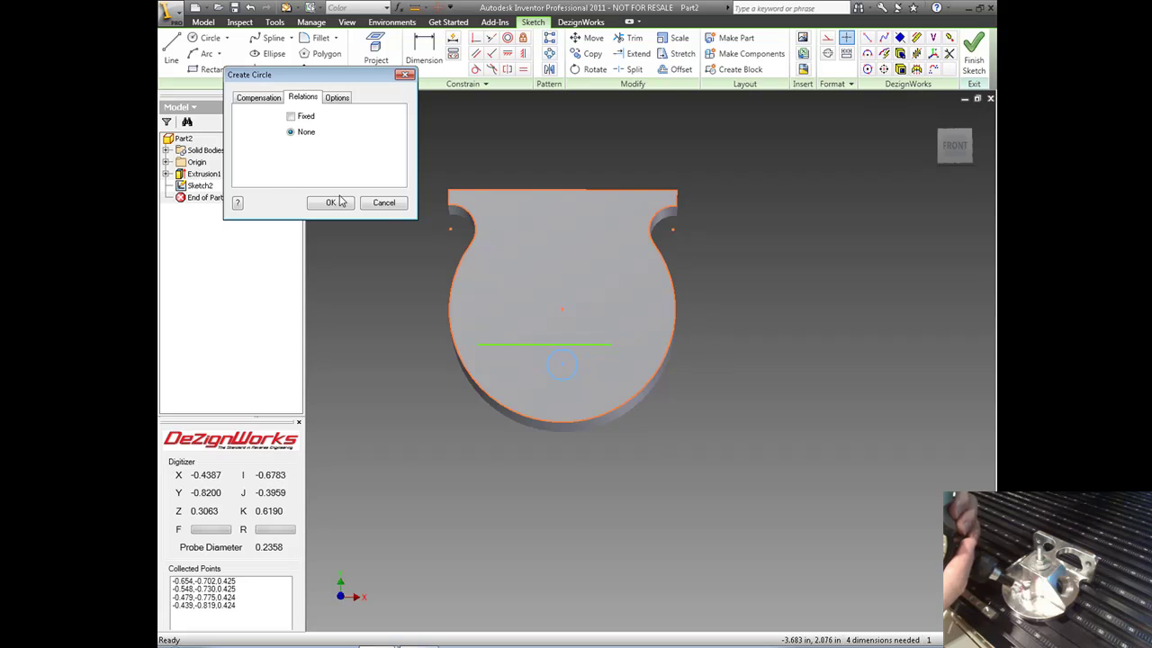
click(340, 201)
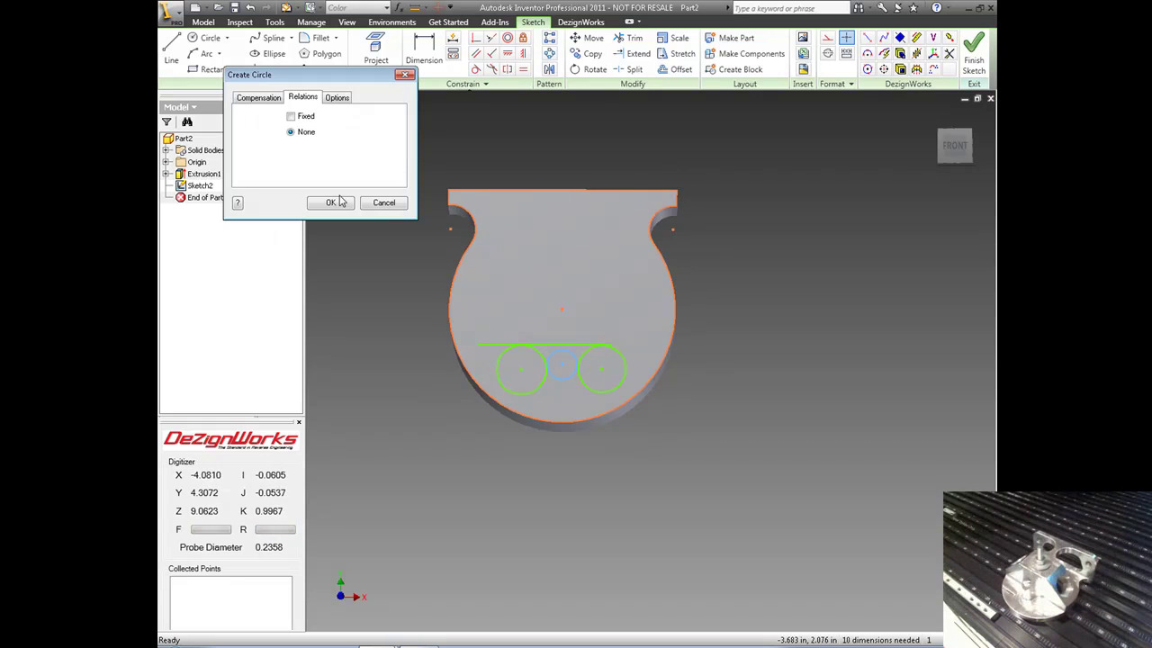
Finish digitizing circles and make both larger circles tangent to the horizontal line with Tangent constraints.
click(330, 203)
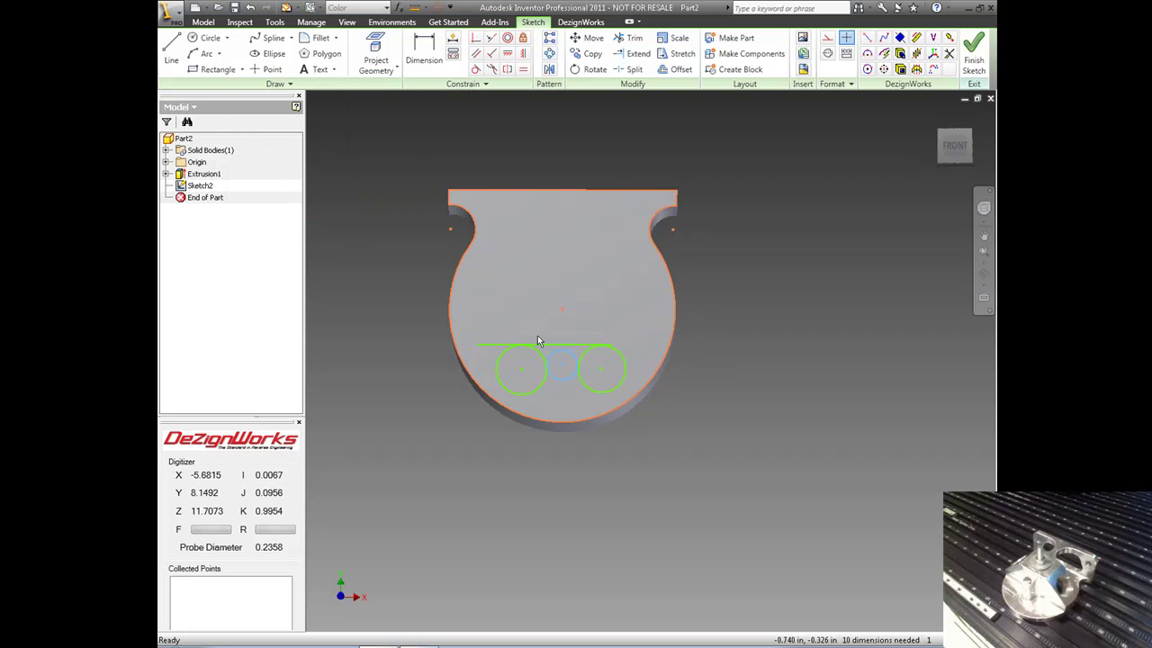
scroll(599, 322, up, 3)
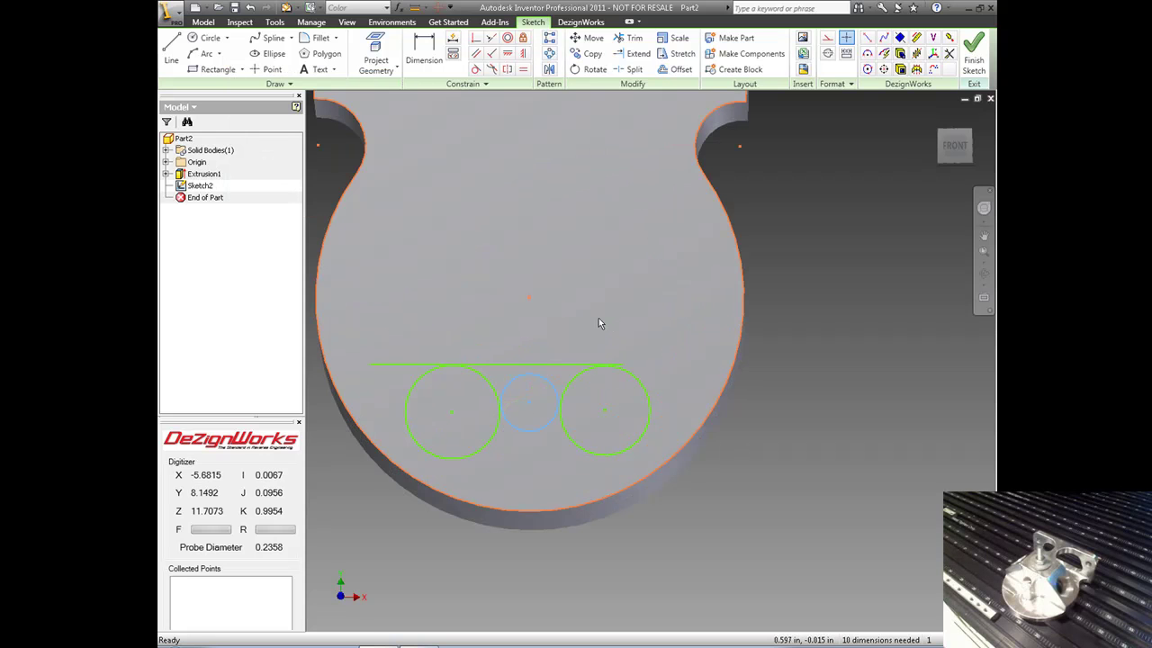
right_click(512, 225)
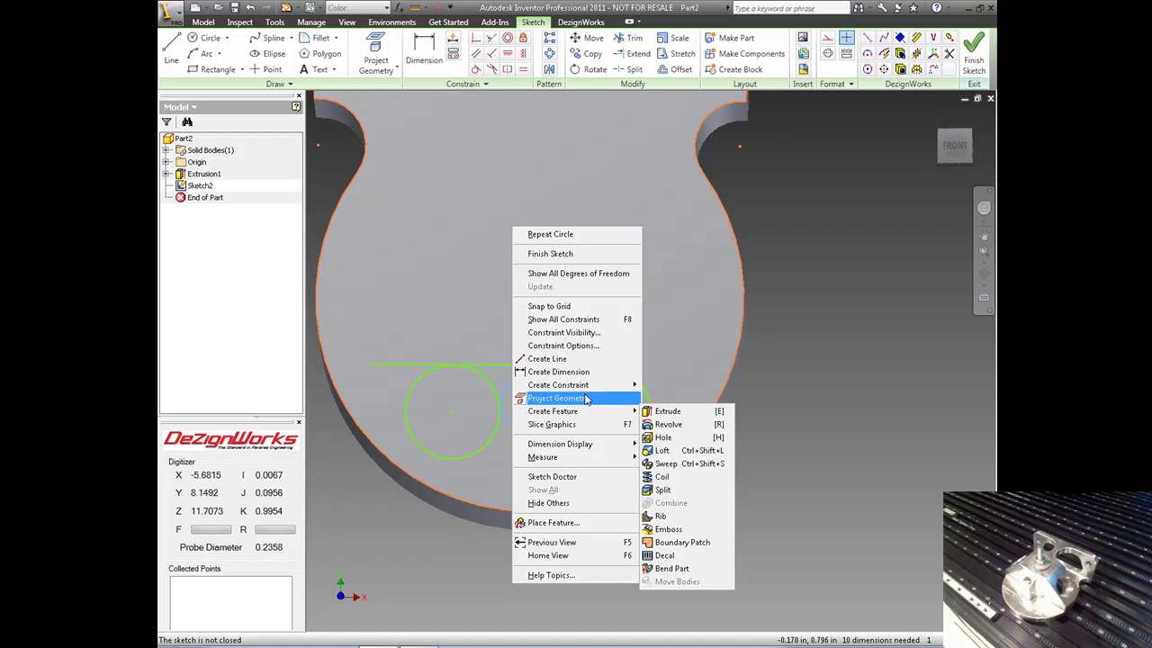
mouse_move(585, 385)
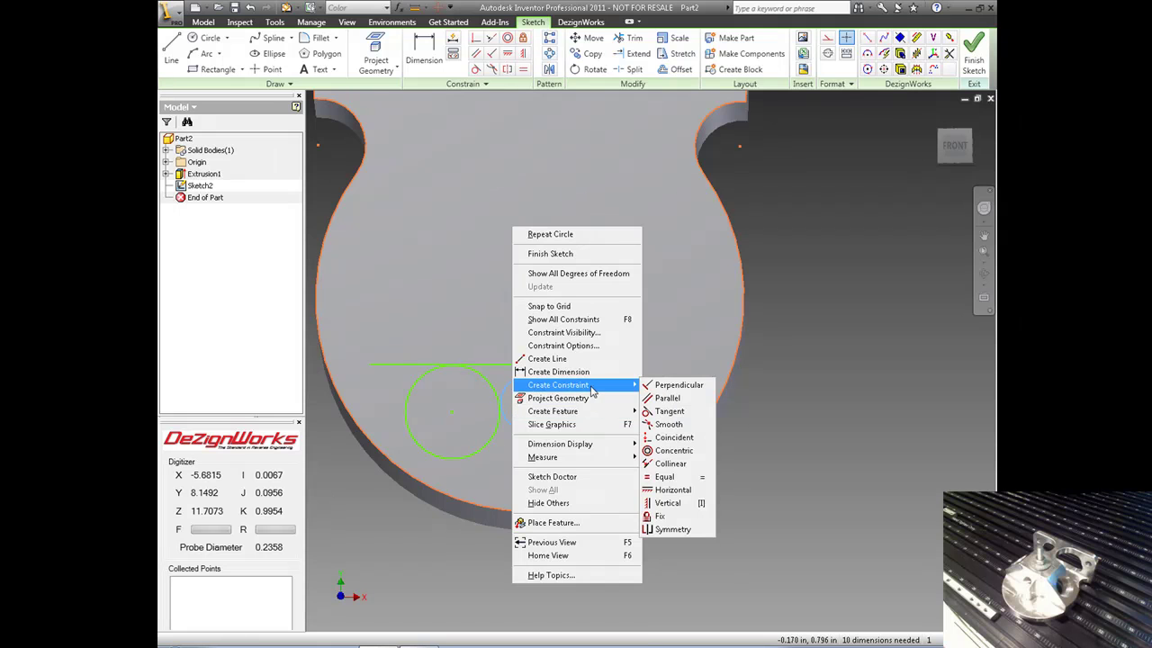
click(669, 411)
click(495, 454)
click(385, 366)
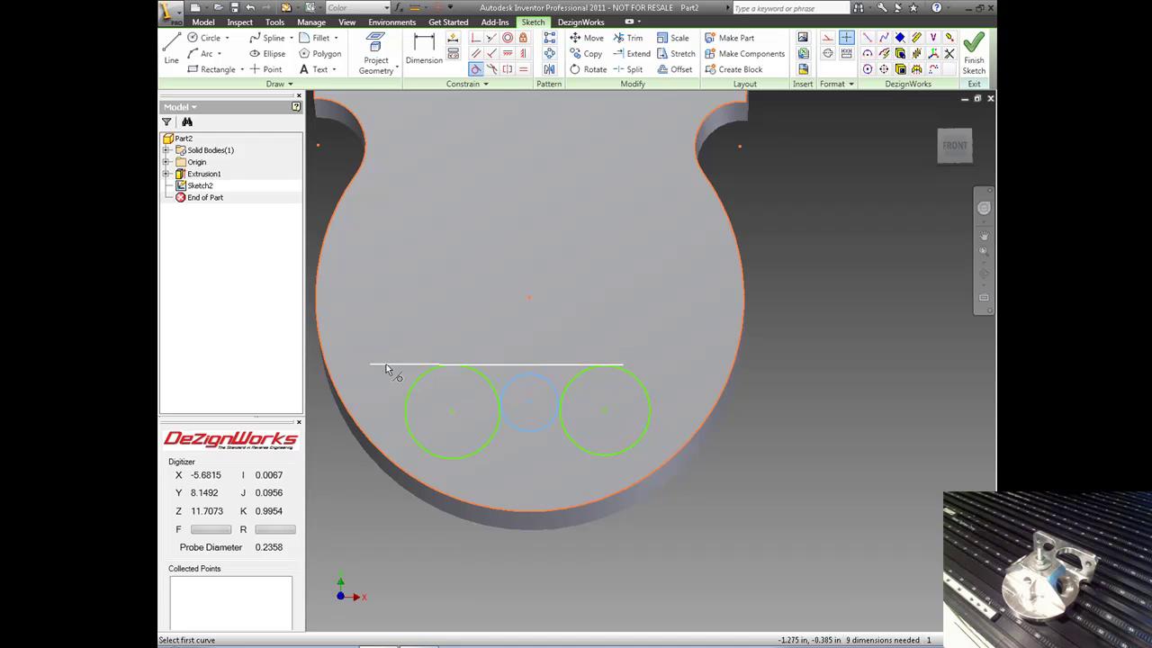
click(576, 379)
click(567, 367)
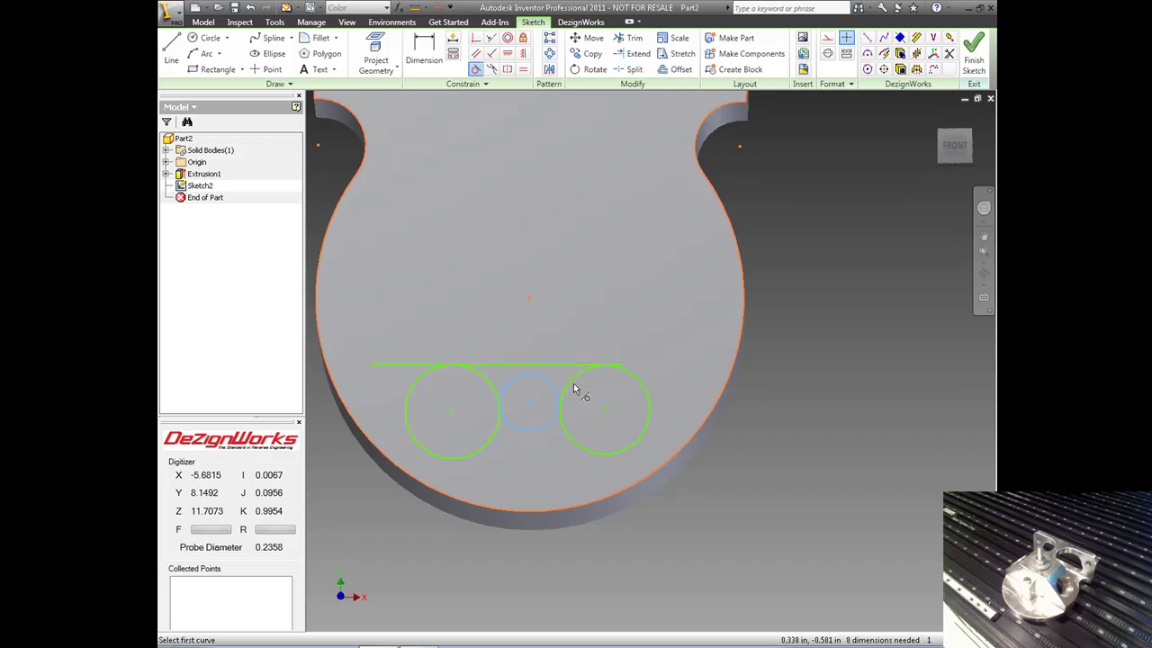
Make both larger circles tangent to the small fixed circle between them.
click(573, 385)
click(559, 390)
click(493, 441)
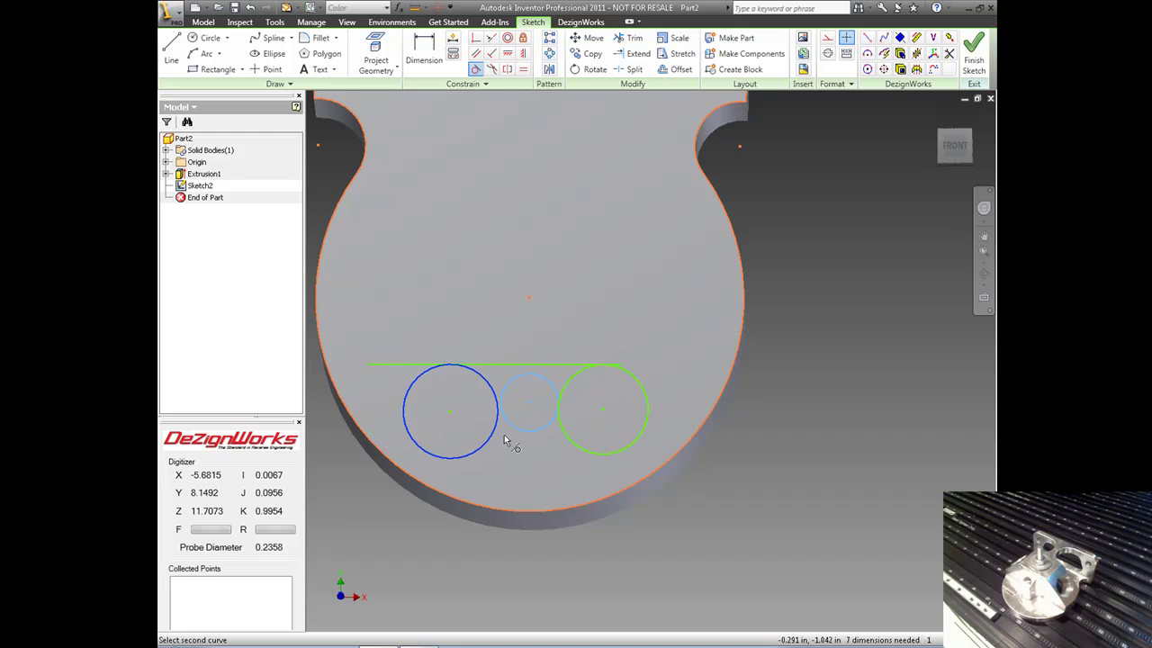
click(516, 436)
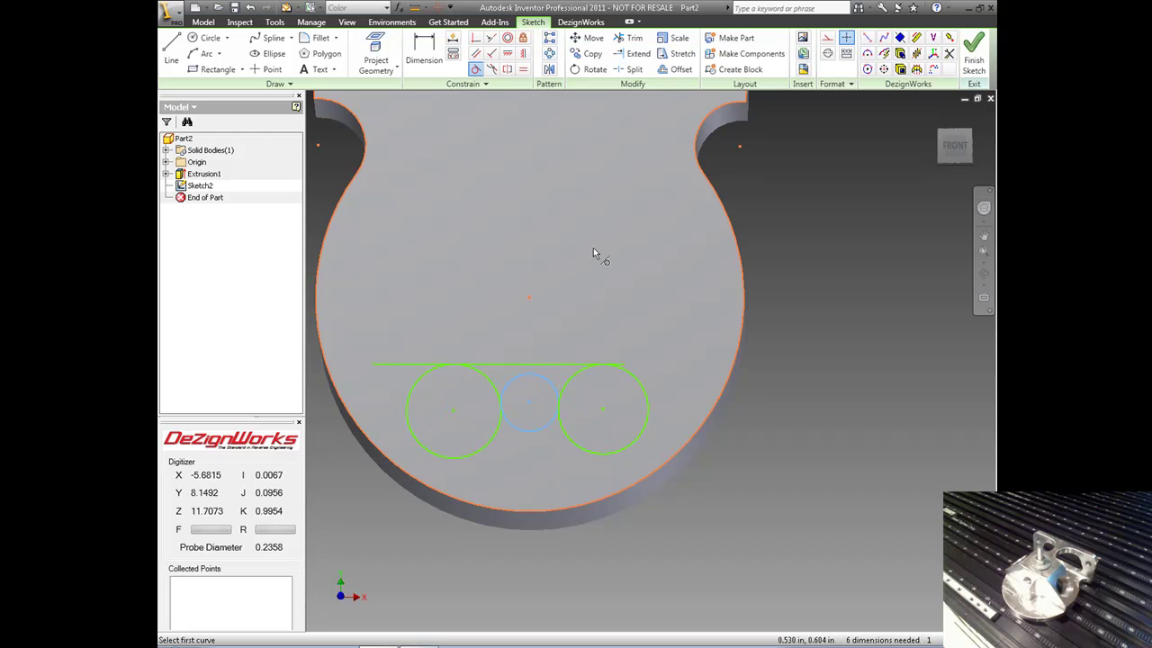
Trim the three circles to leave a notch outline of two upper fillet arcs and the small circle's lower arc.
click(641, 41)
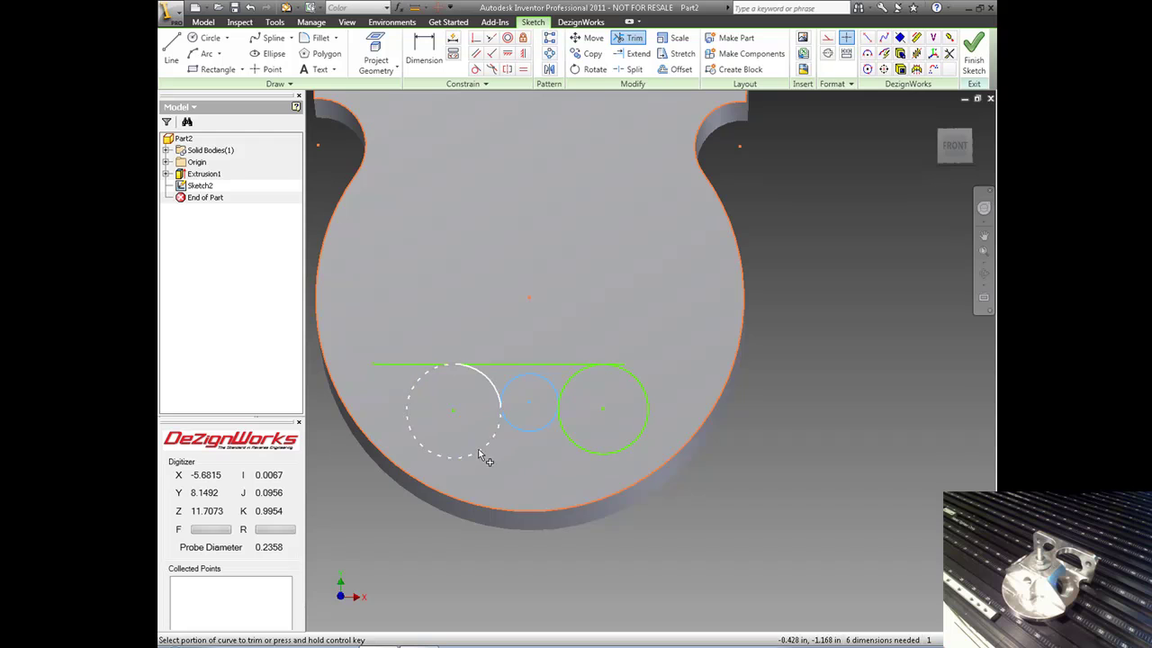
click(576, 444)
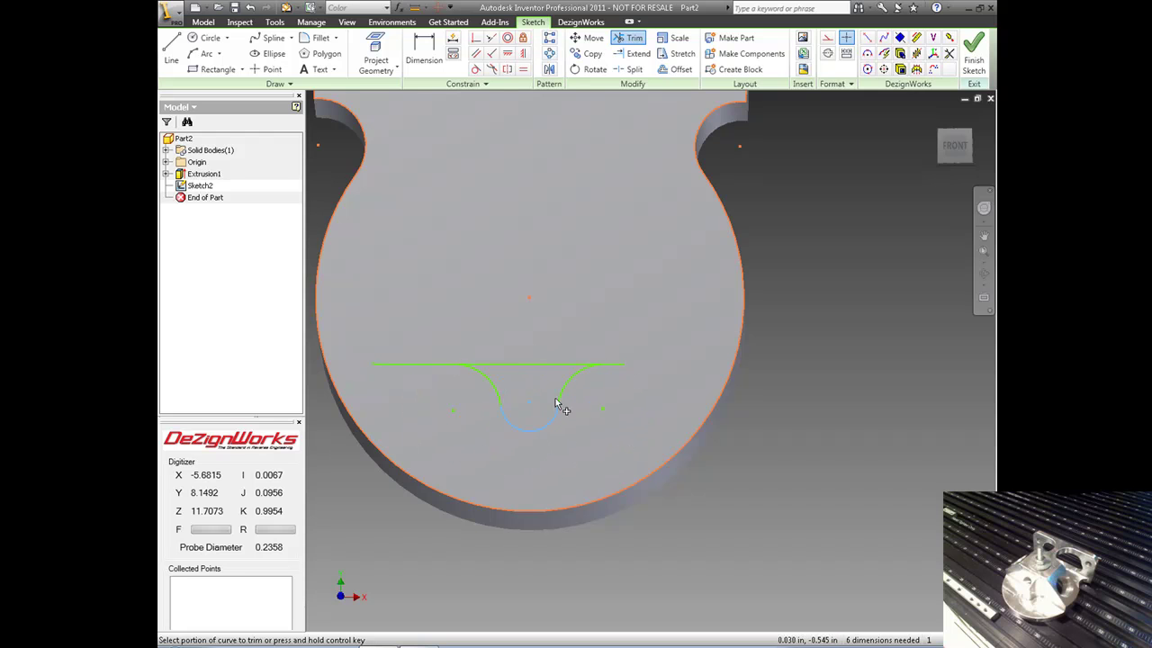
scroll(638, 405, down, 3)
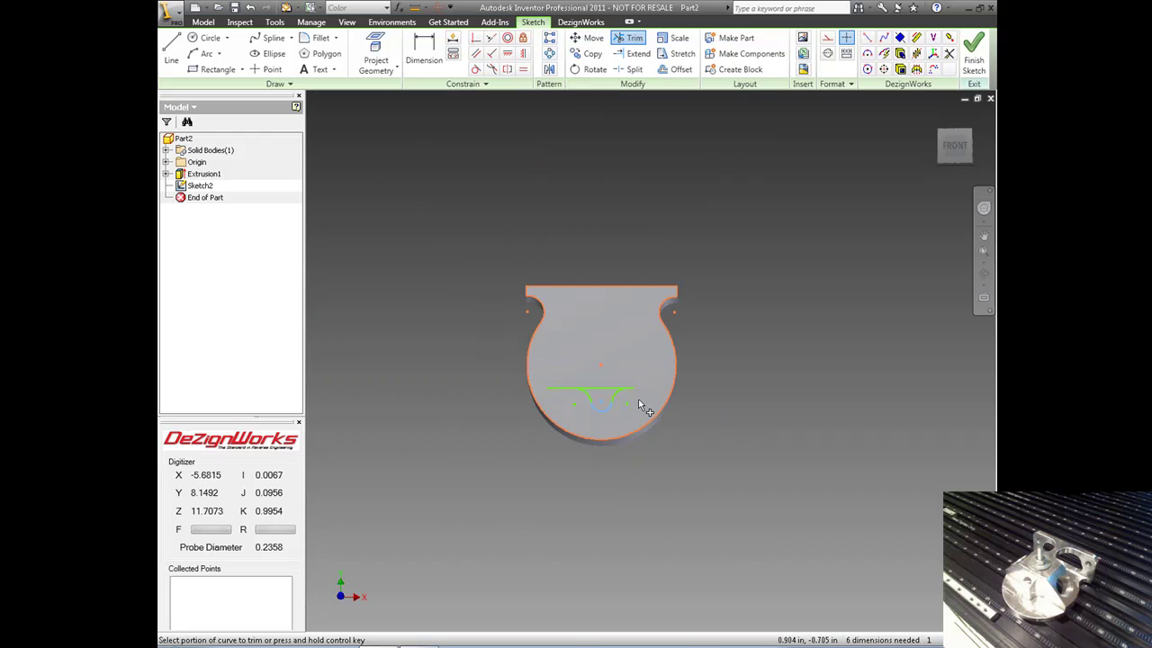
scroll(638, 405, up, 2)
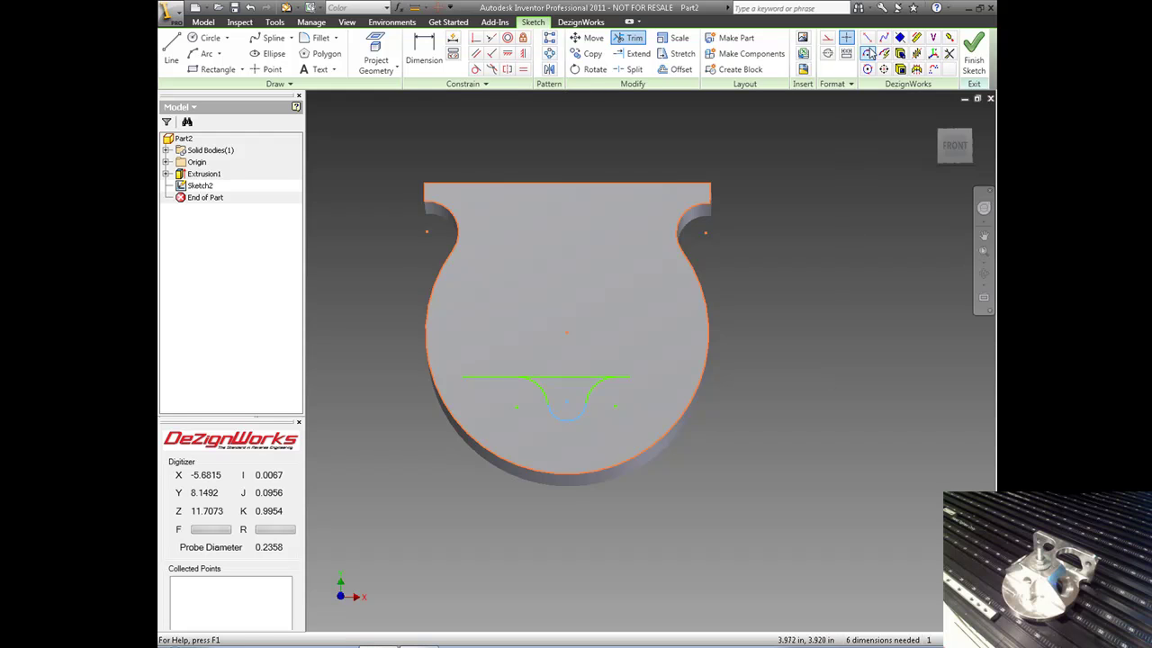
Draw connected lines from the horizontal line's left end, around below the plate, and back to its right end.
click(171, 50)
click(462, 376)
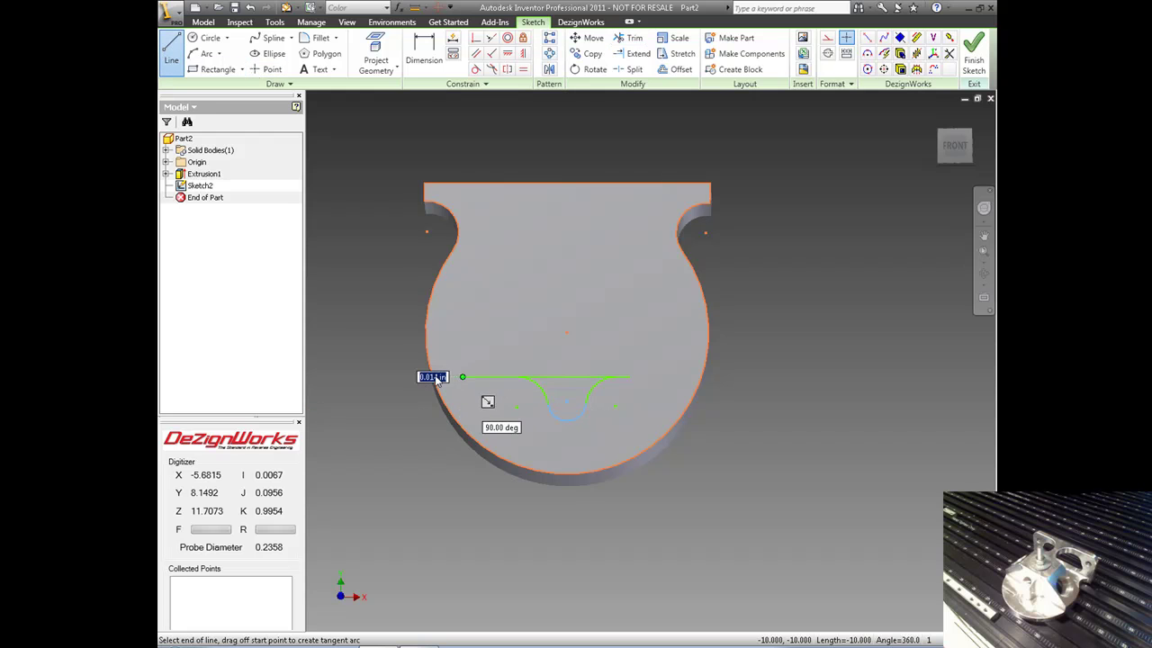
click(390, 377)
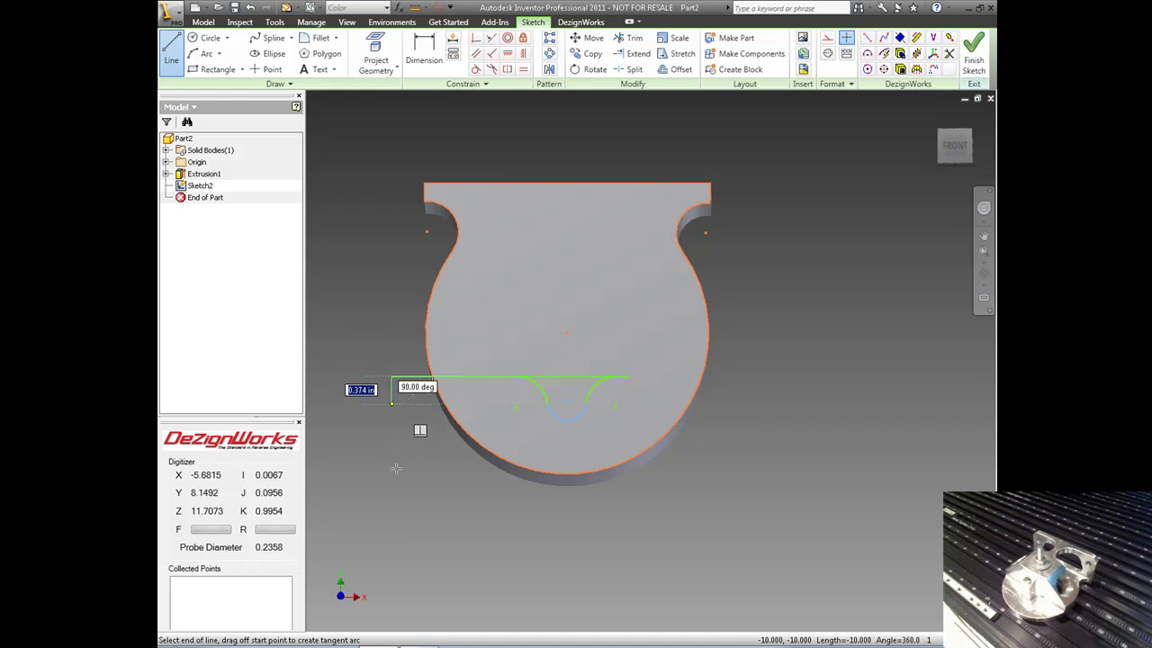
click(389, 571)
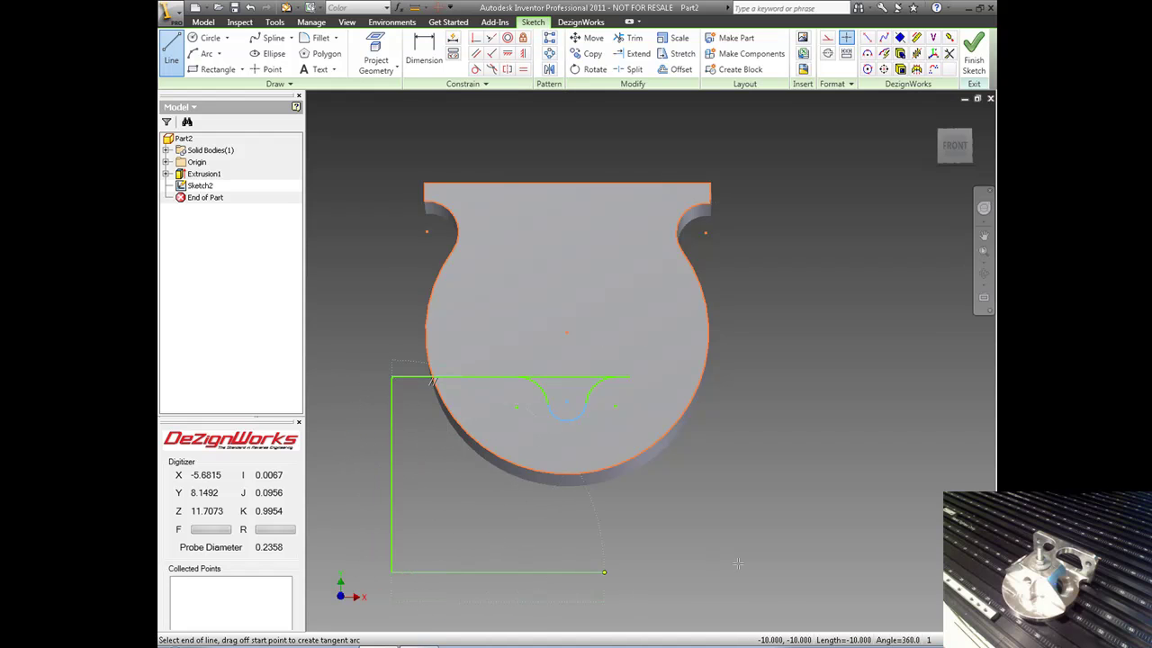
click(781, 571)
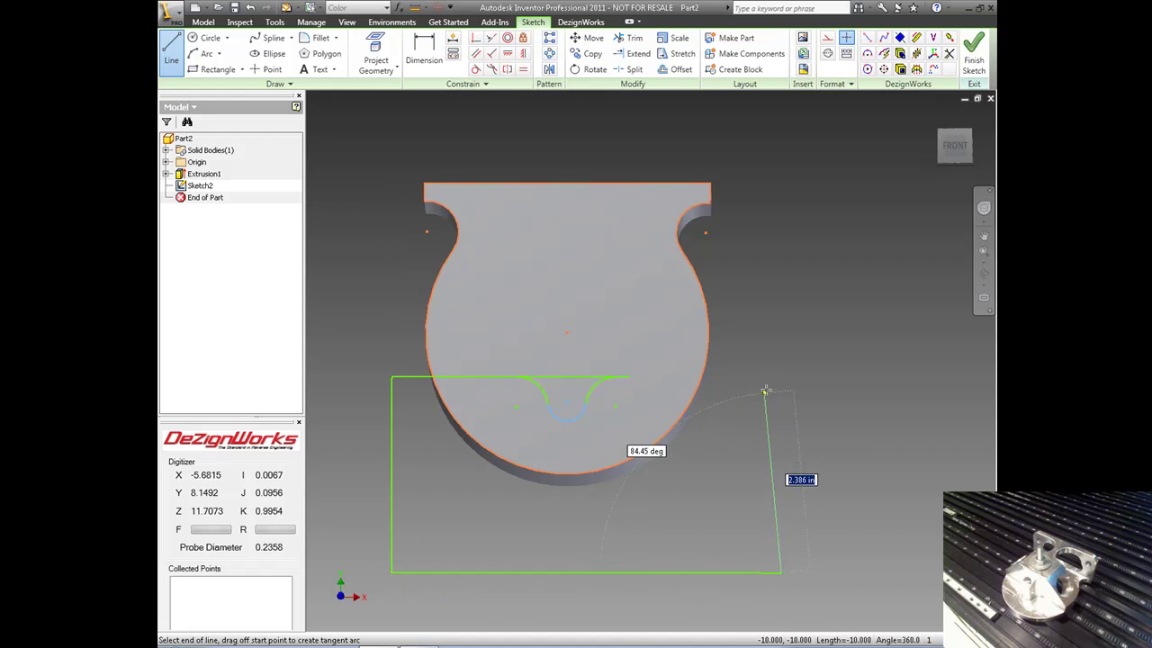
click(772, 378)
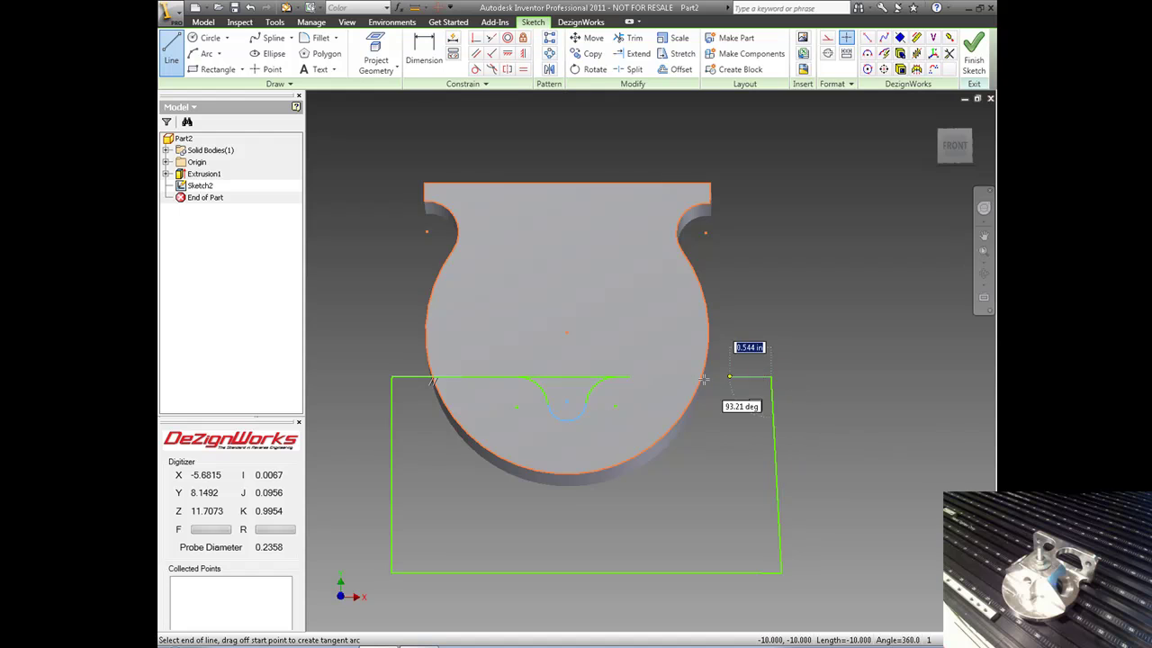
click(630, 377)
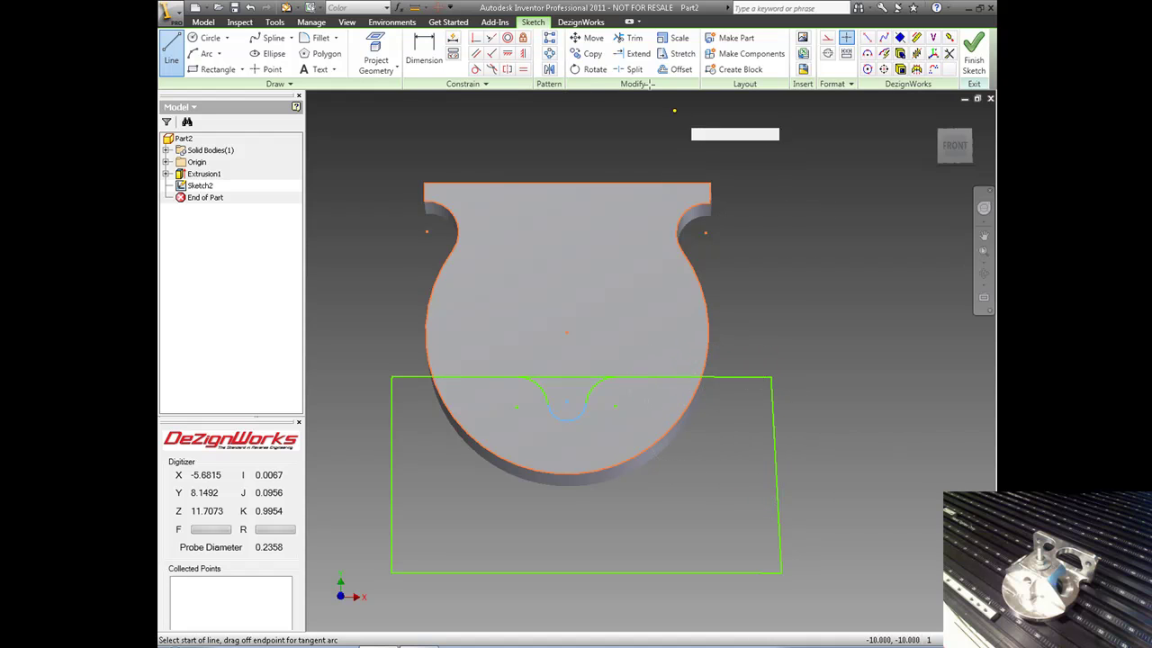
Trim the segment of the horizontal line that spans the notch between the two fillet arcs.
click(631, 39)
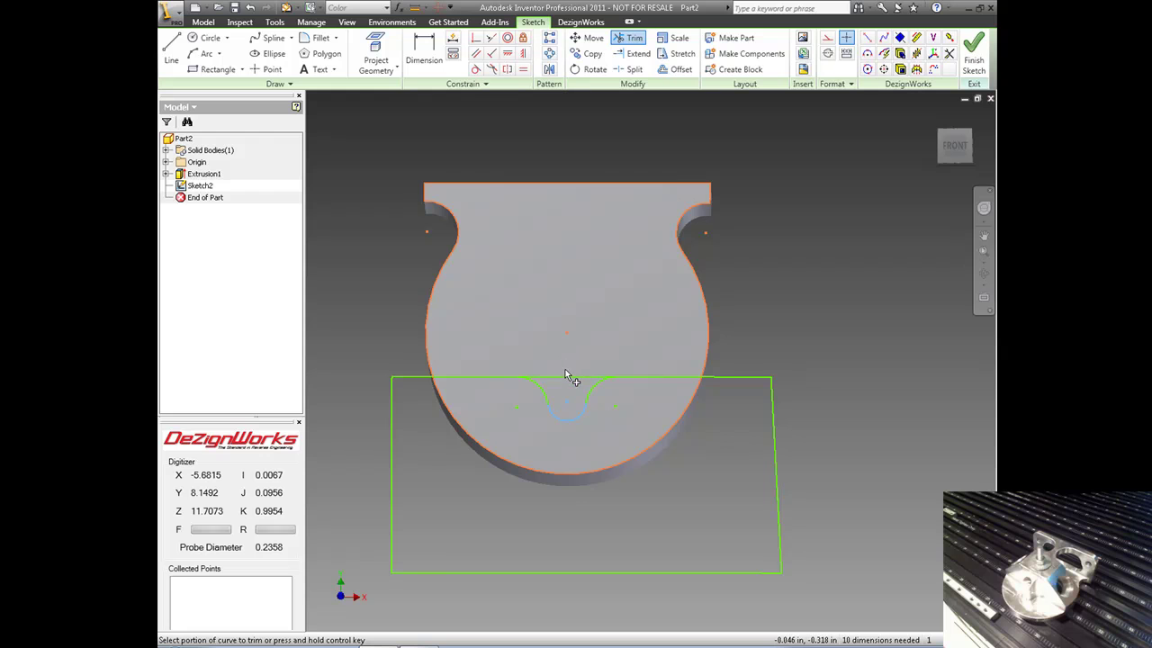
click(566, 375)
scroll(615, 389, up, 3)
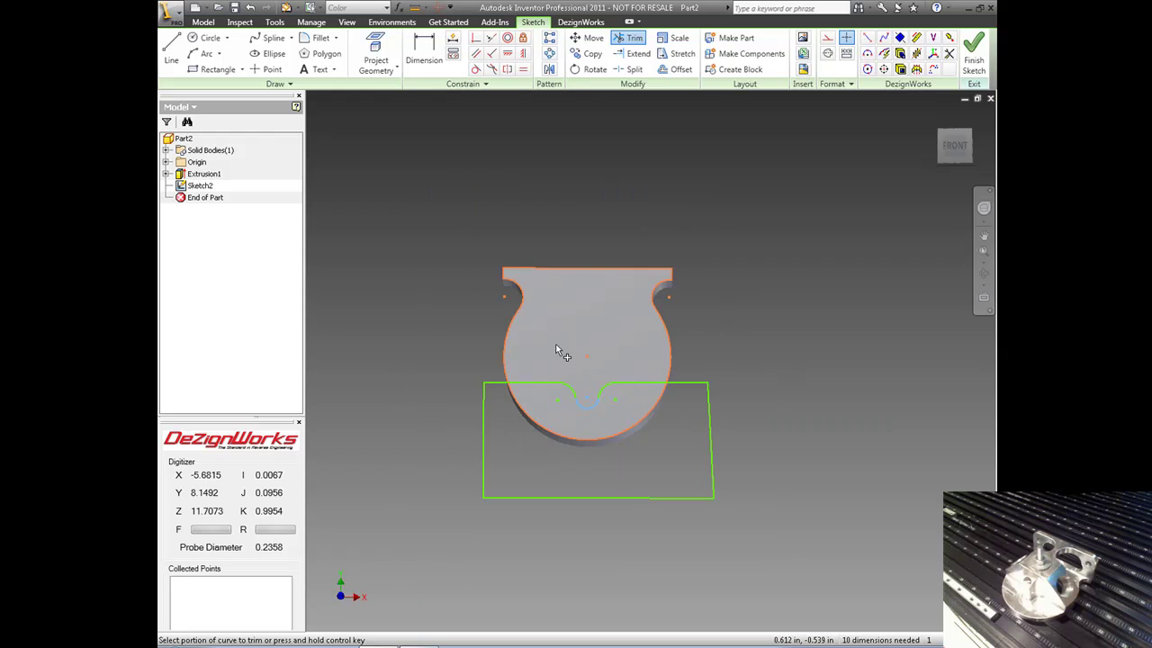
Cut the lower profile region from the plate with the DezignWorks Cut, using a taper angle of 0 and a probed depth.
key(F6)
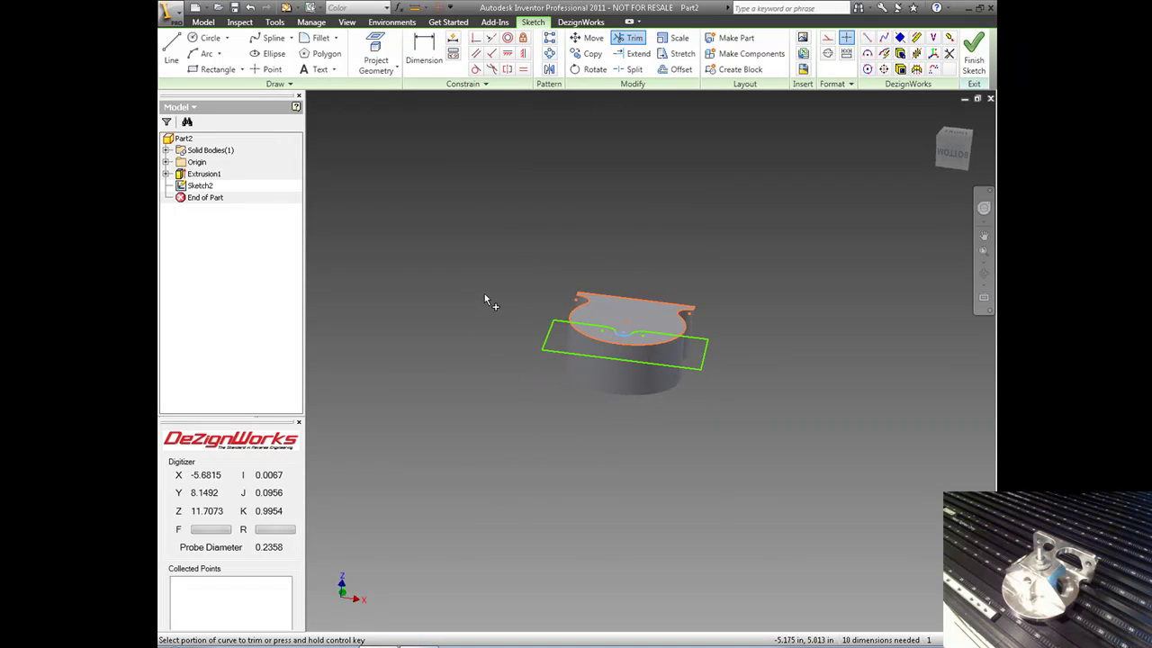
click(900, 70)
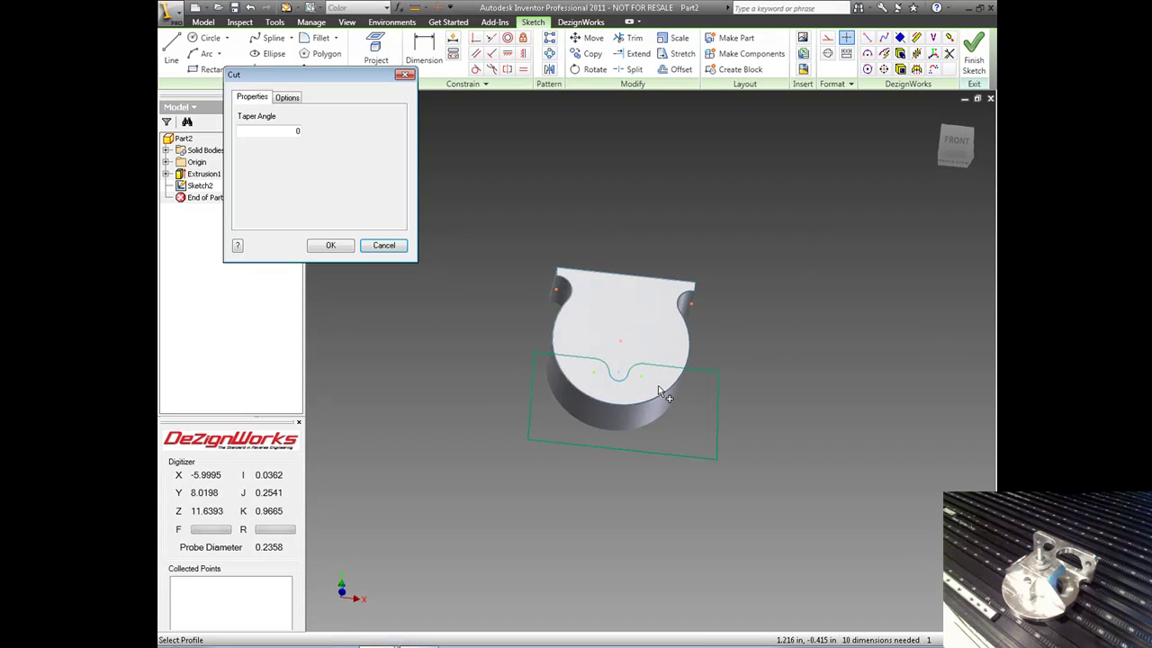
click(695, 395)
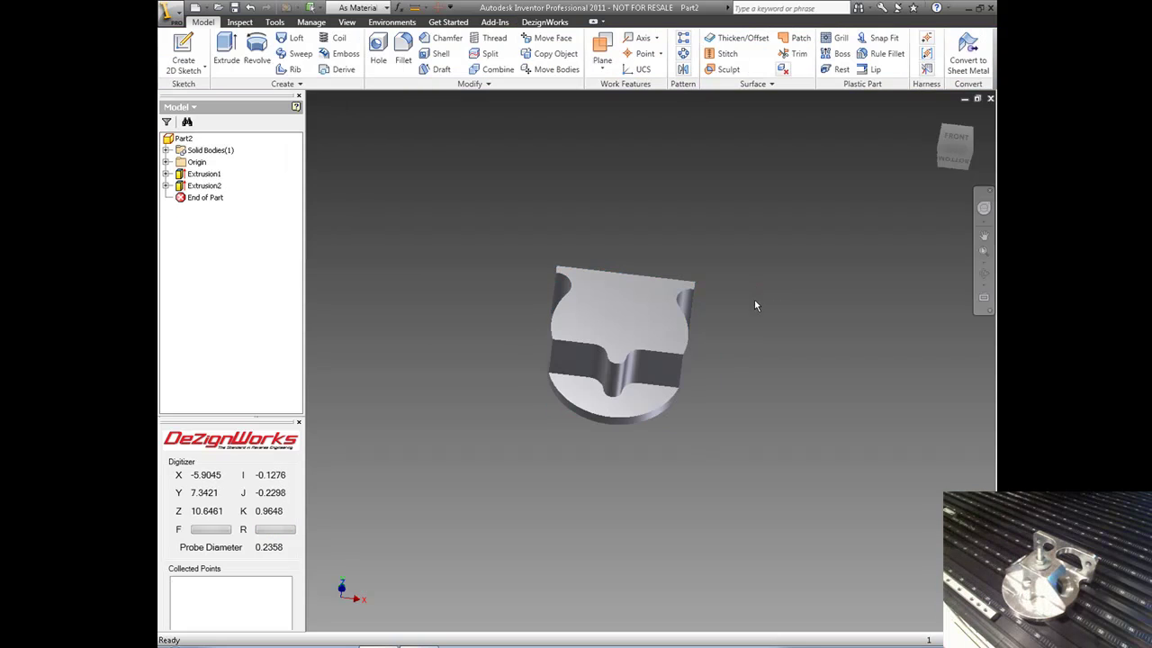
Save the part as partjw in Autodesk Inventor Parts format.
scroll(735, 355, up, 2)
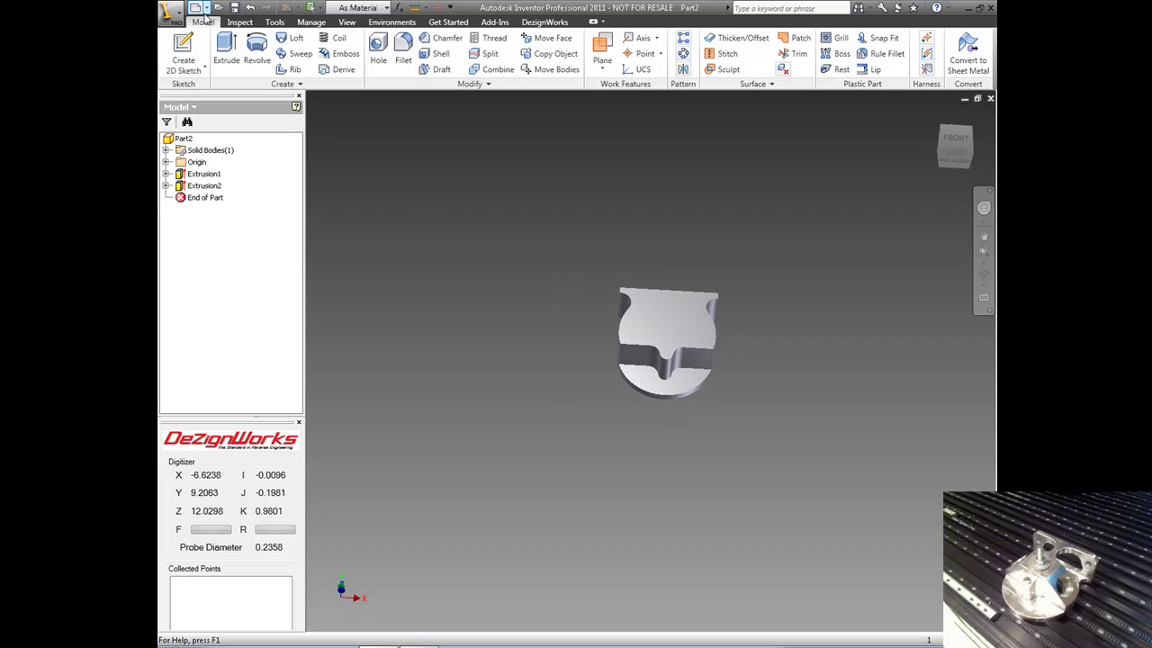
right_click(384, 168)
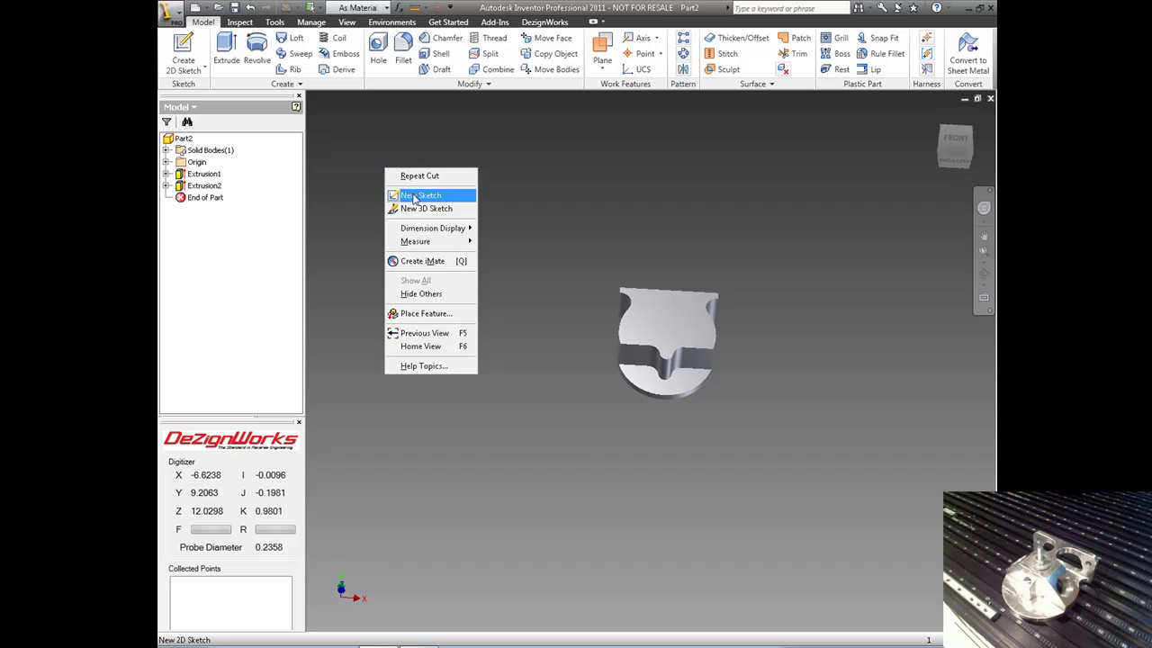
click(458, 152)
click(171, 13)
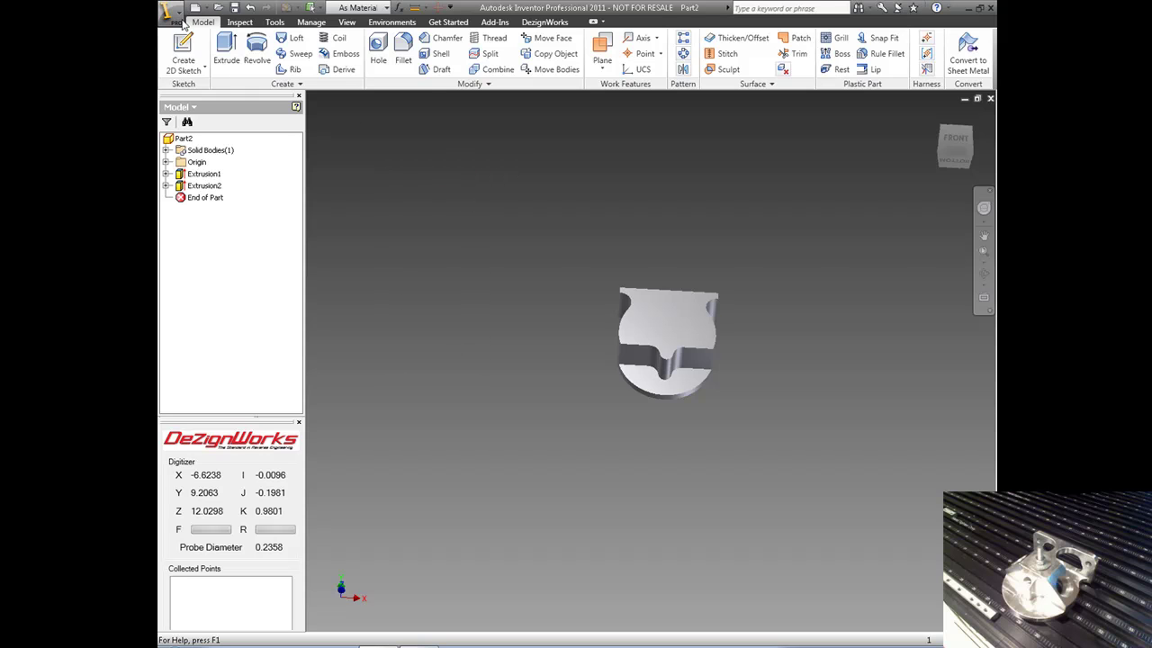
click(206, 144)
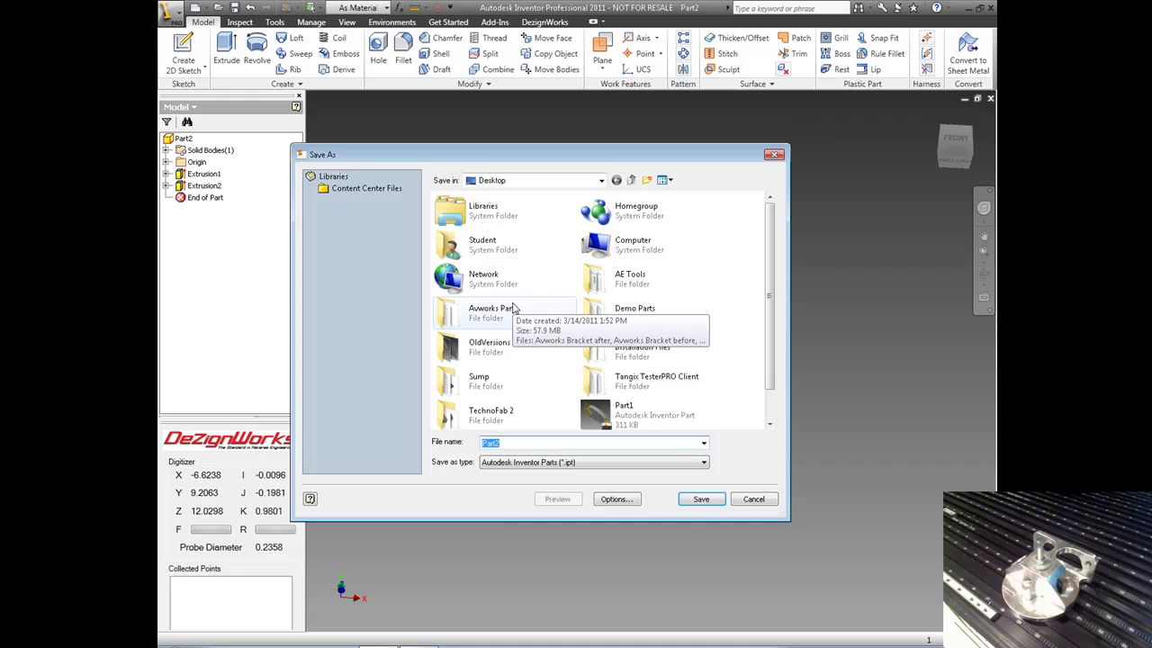
text(partjw)
click(704, 500)
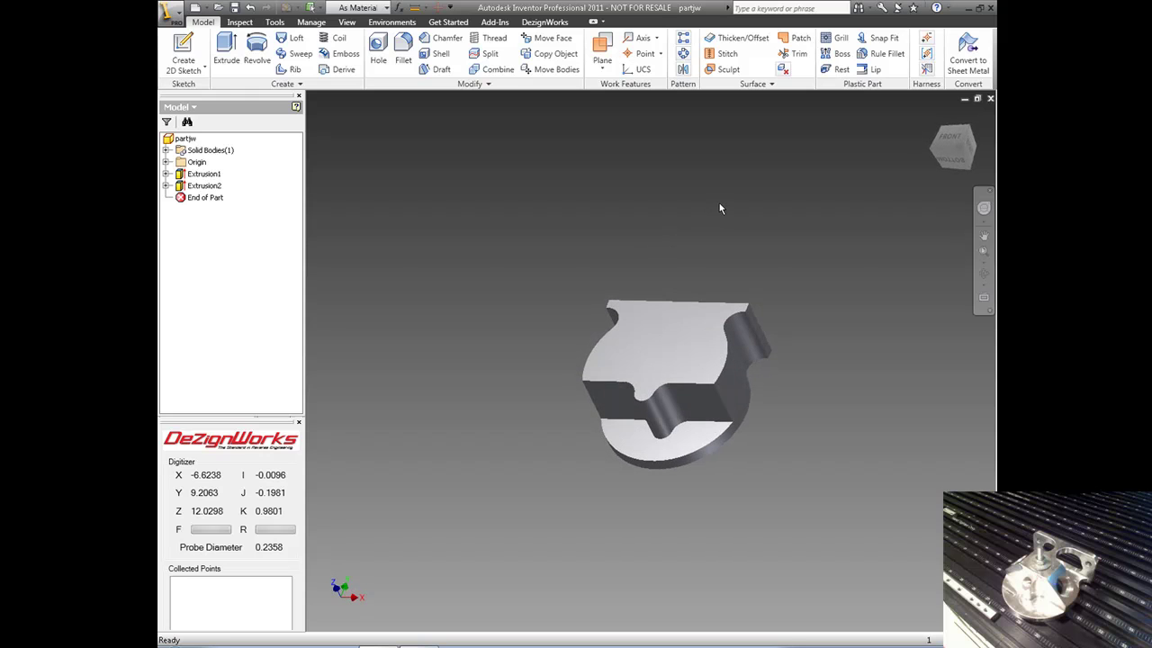
Run the DezignWorks Validation on the upper front face, the lower stepped face and the large curved side, checking the probe's distance to each.
click(544, 22)
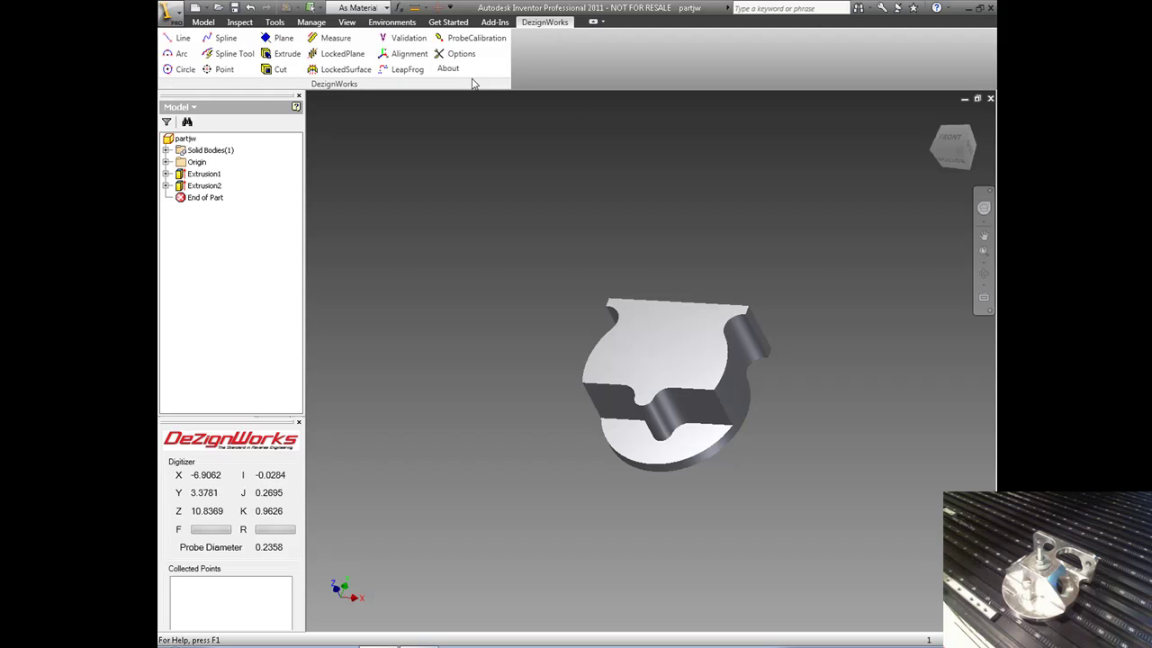
click(407, 39)
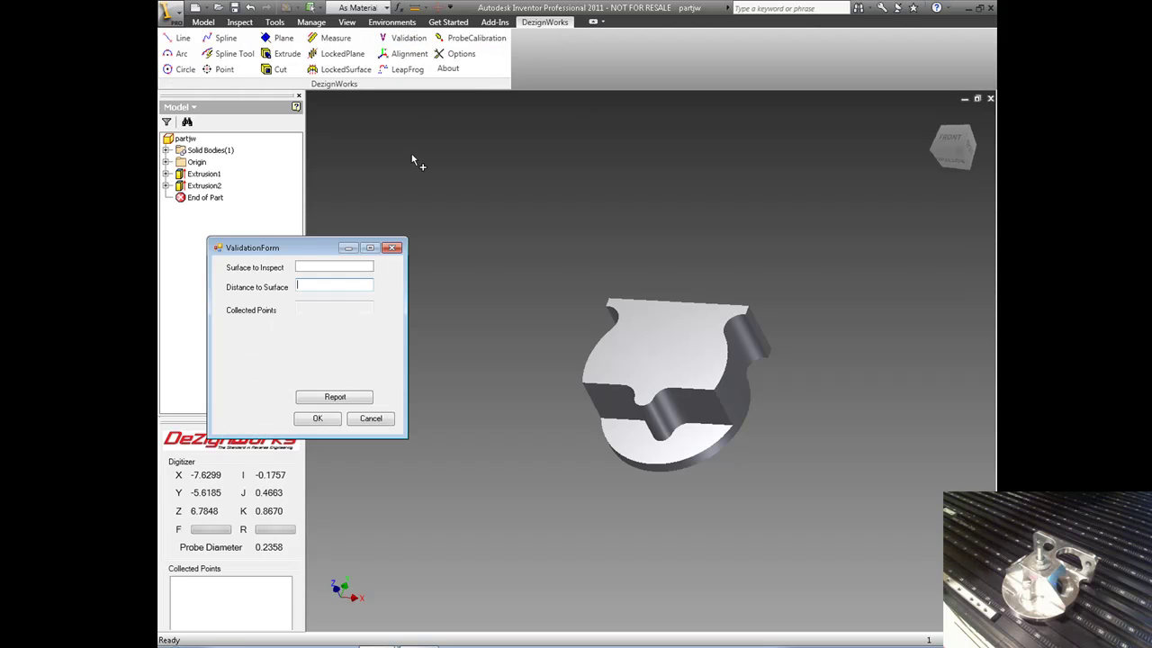
drag(303, 252, 441, 155)
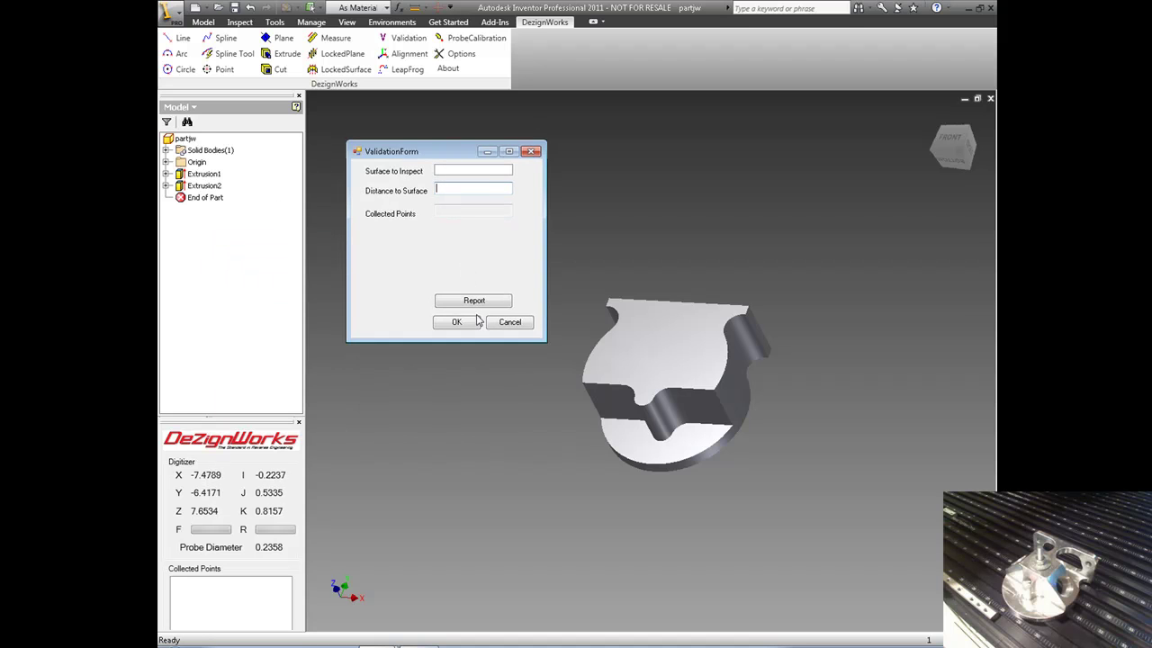
click(694, 362)
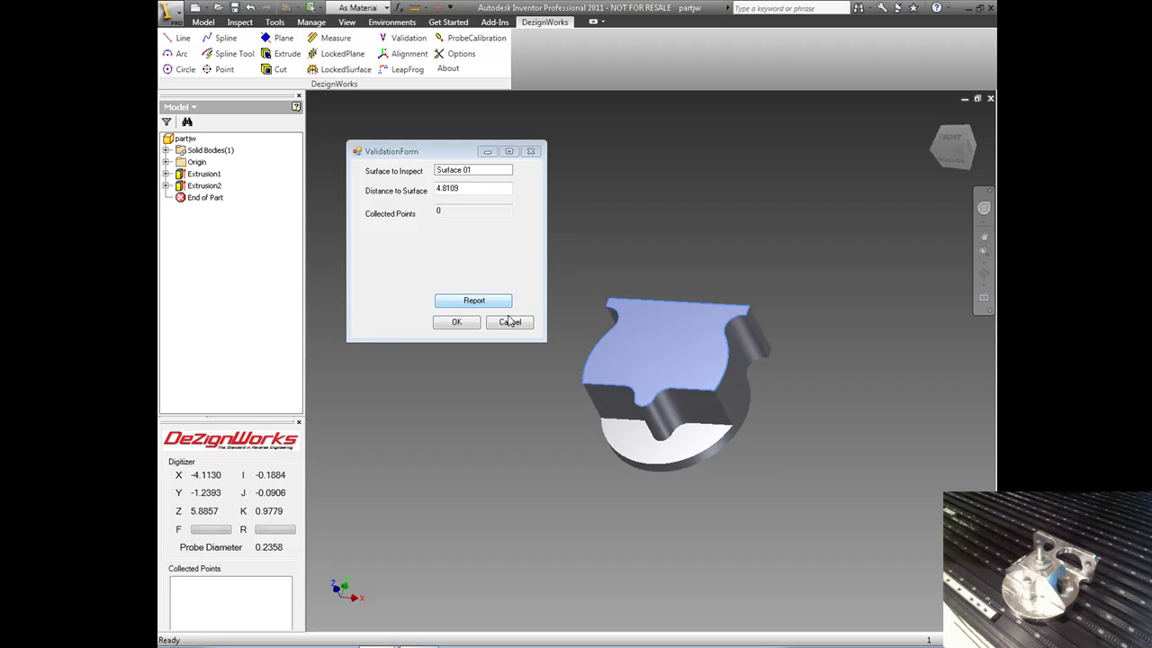
click(628, 438)
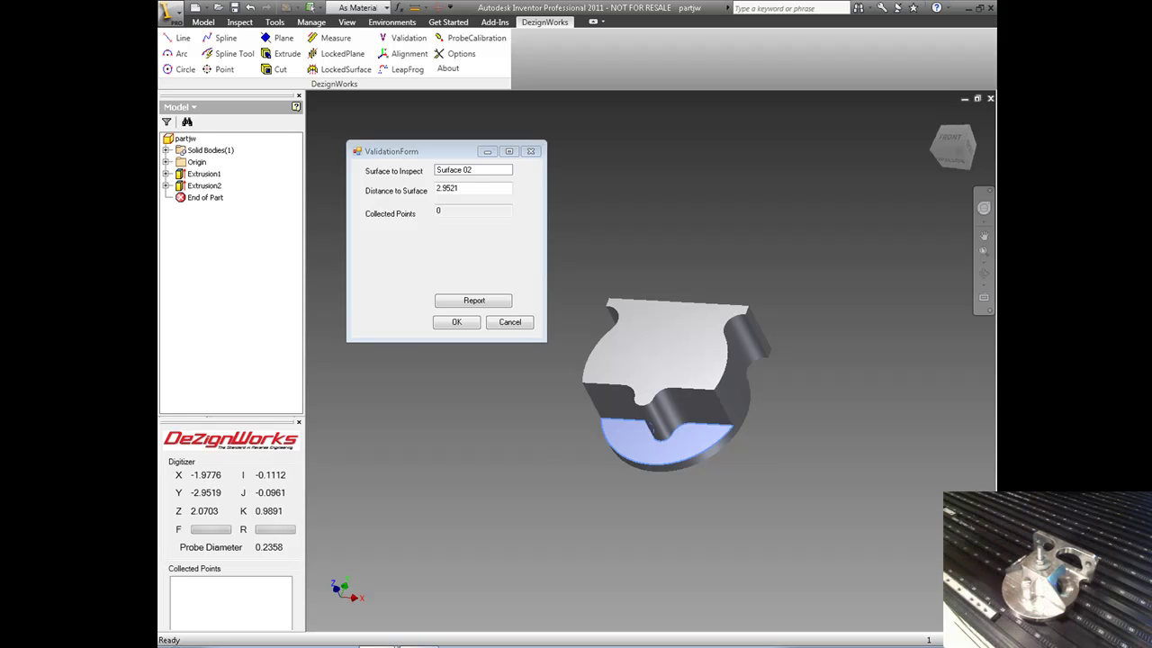
middle_drag(702, 520, 710, 498)
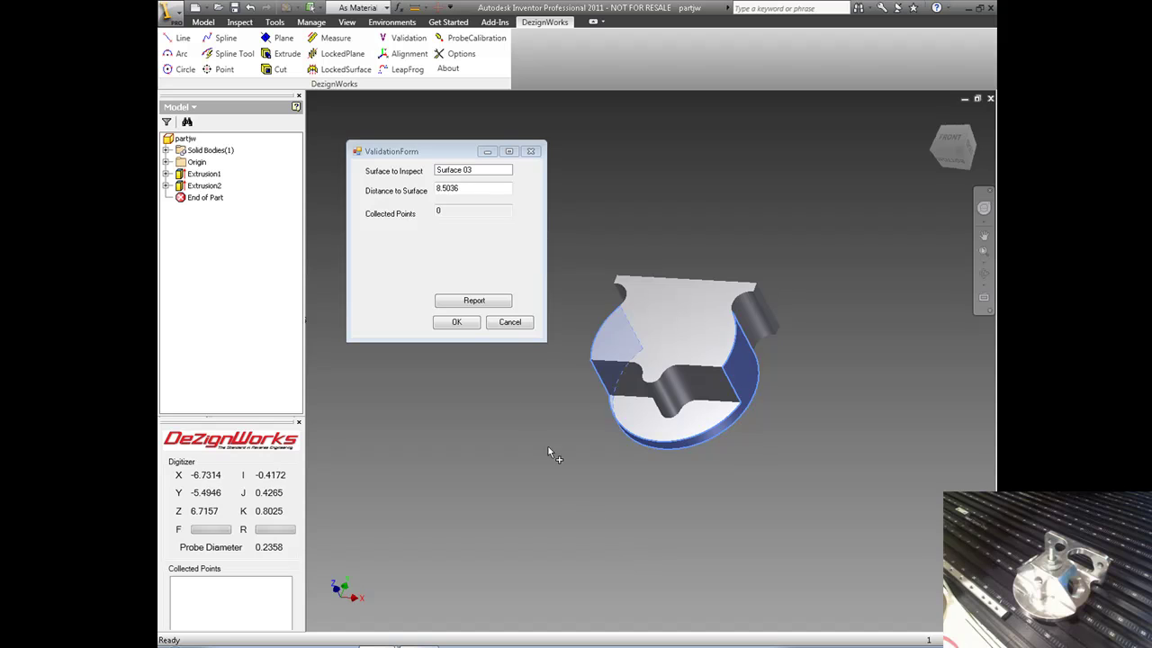
click(455, 323)
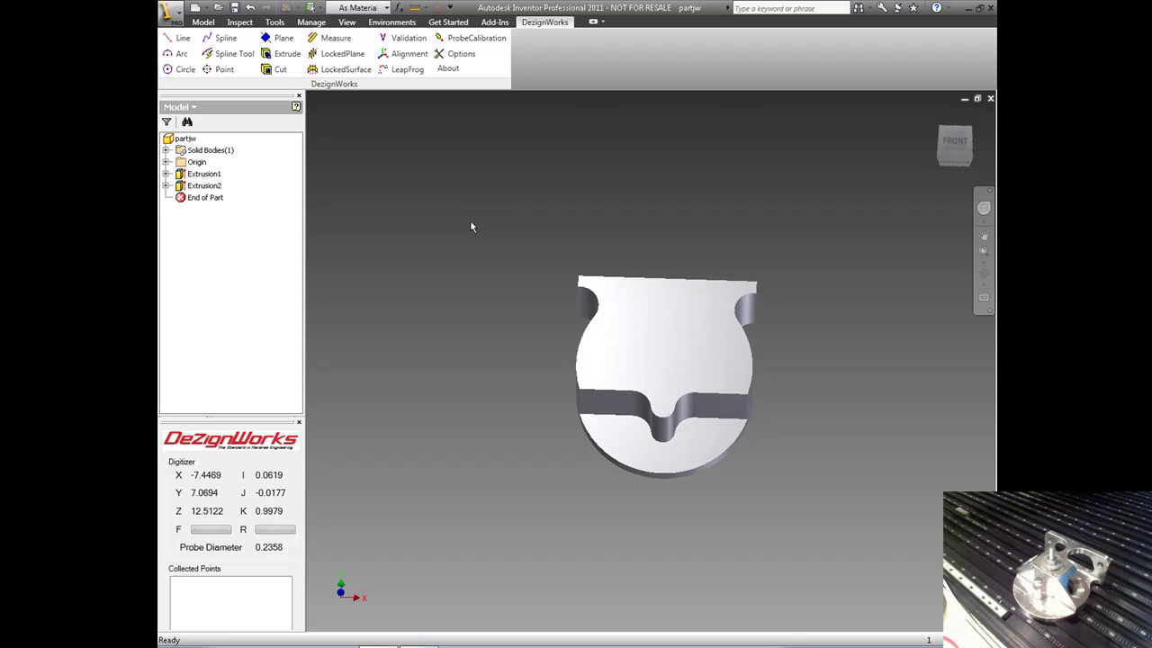
Create two work planes with the DezignWorks Plane command by probing the two angled side cuts of the physical part.
click(204, 22)
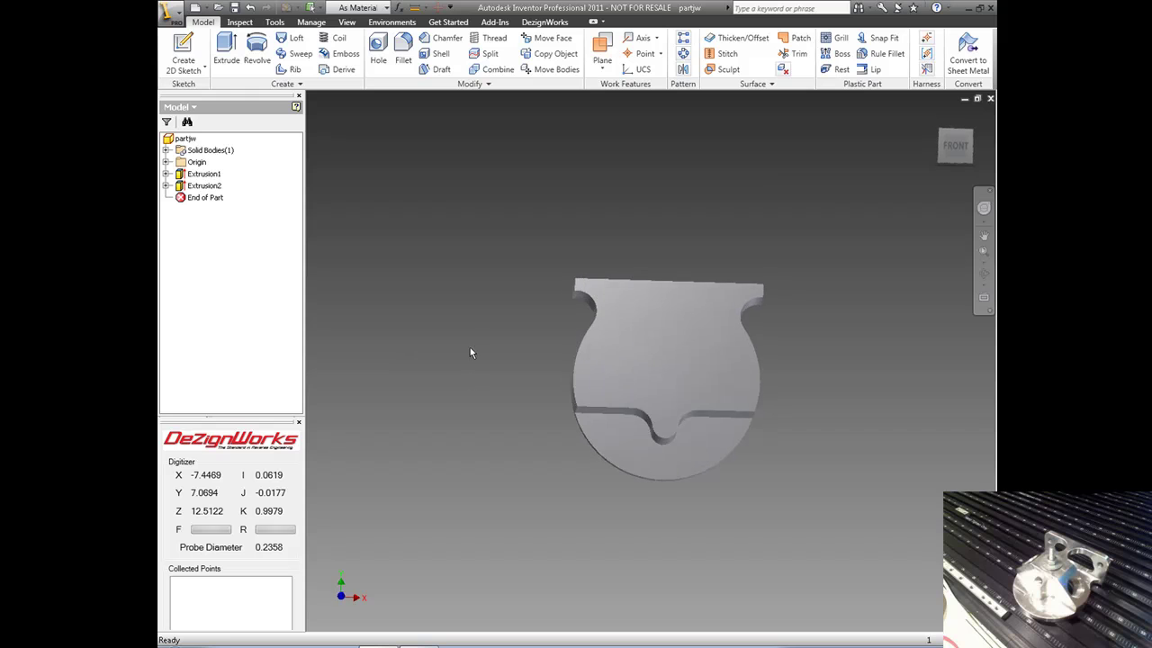
click(544, 24)
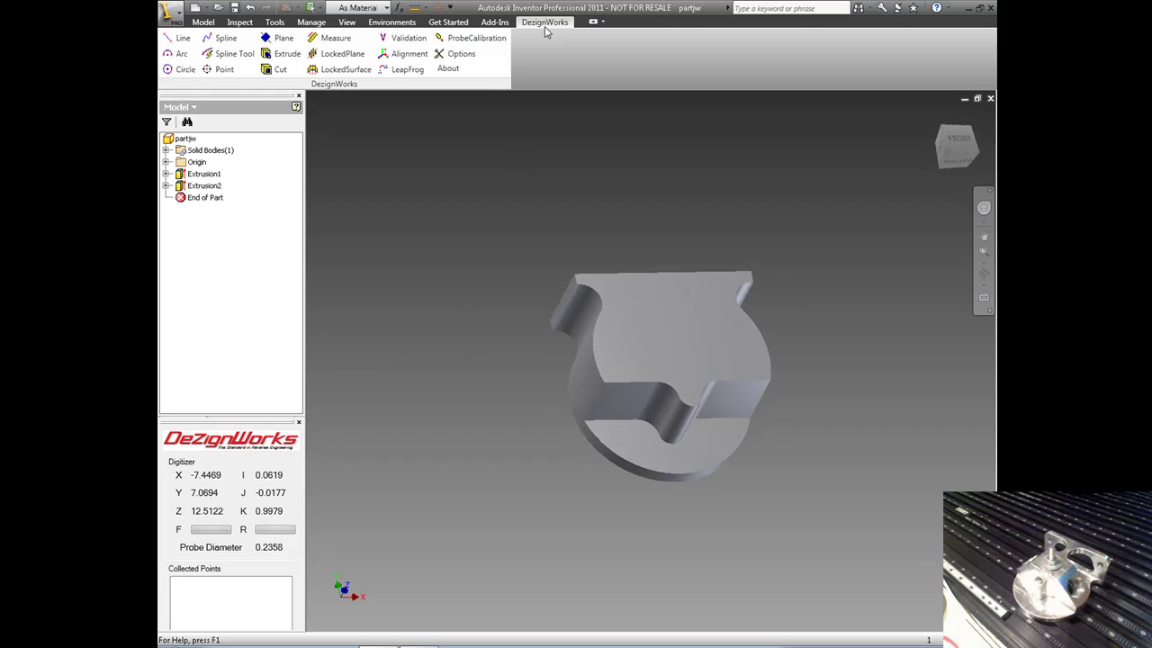
click(281, 37)
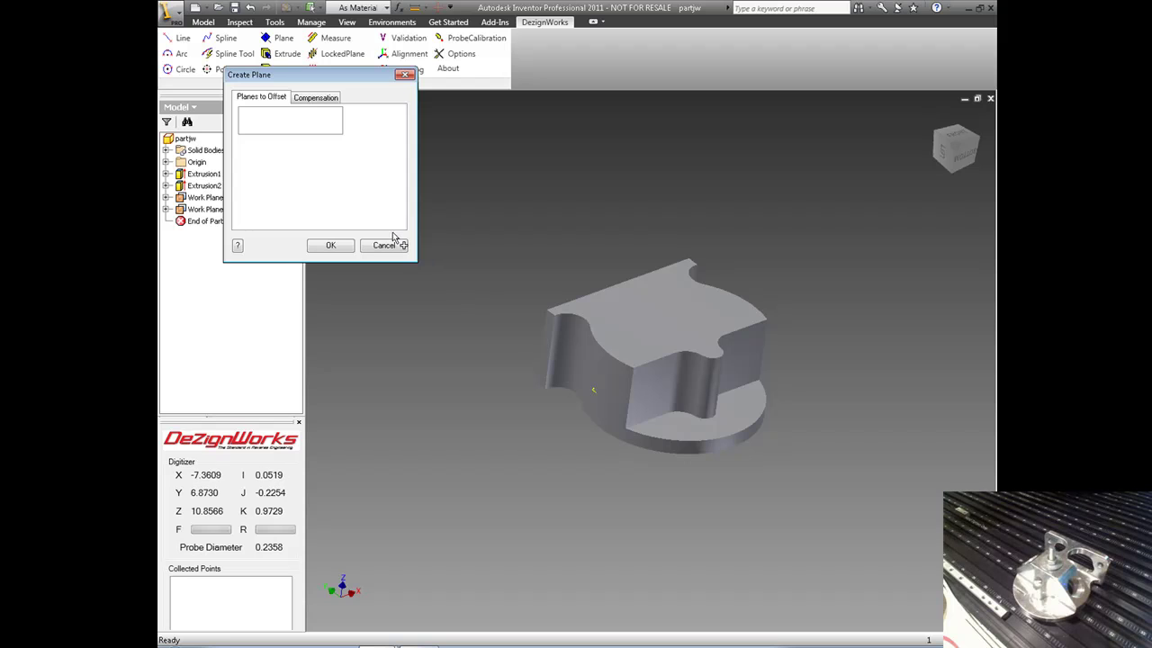
click(330, 246)
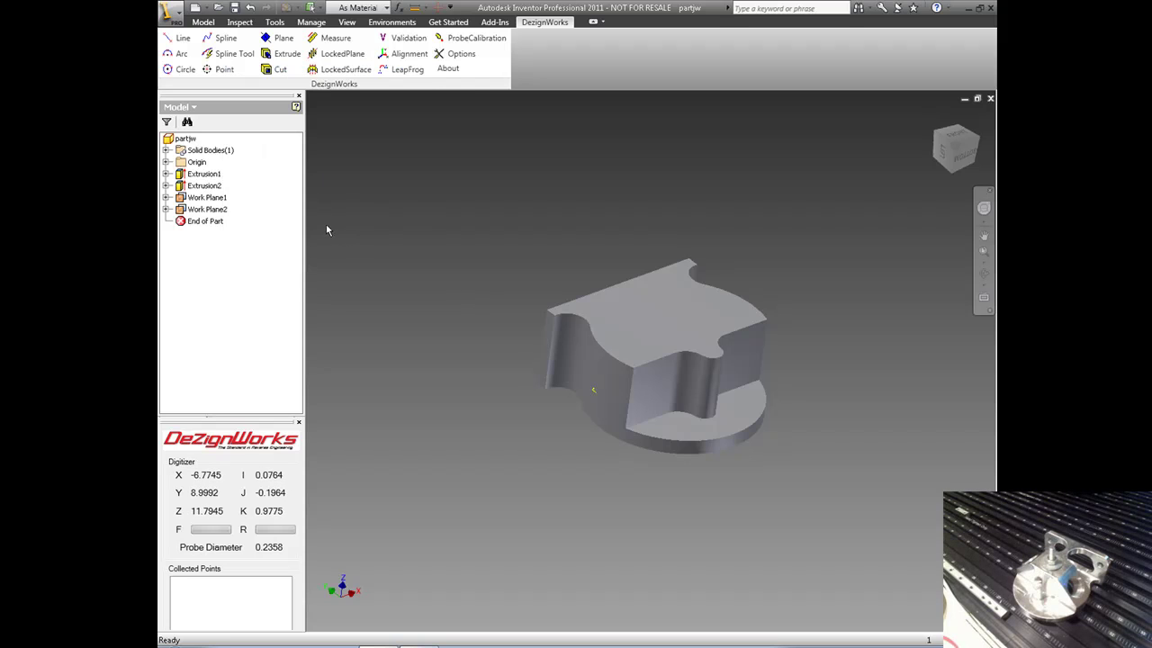
Sketch a tall rectangle on Work Plane1, extending past the part's edges, and finish the sketch.
click(211, 199)
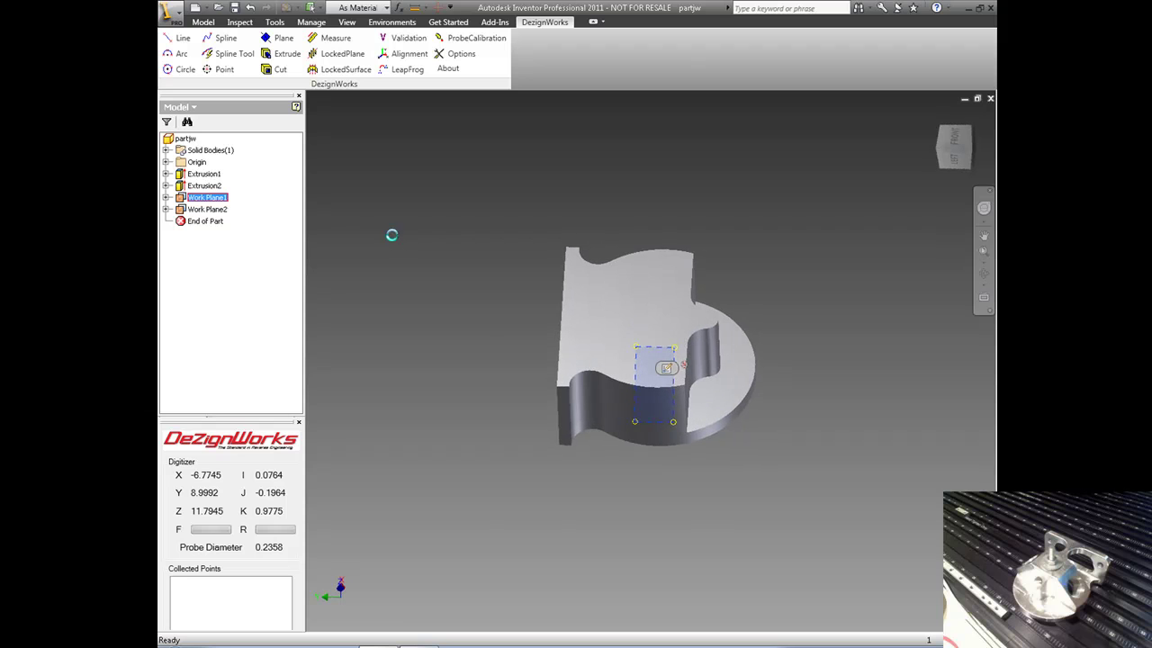
right_click(394, 240)
click(424, 303)
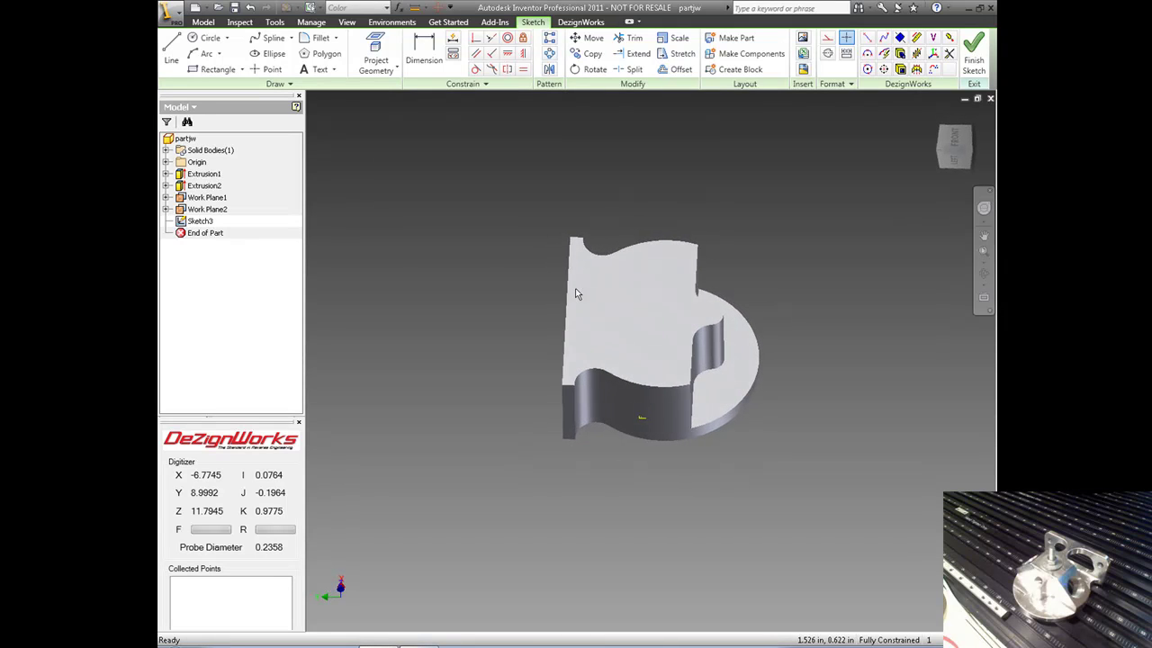
click(216, 70)
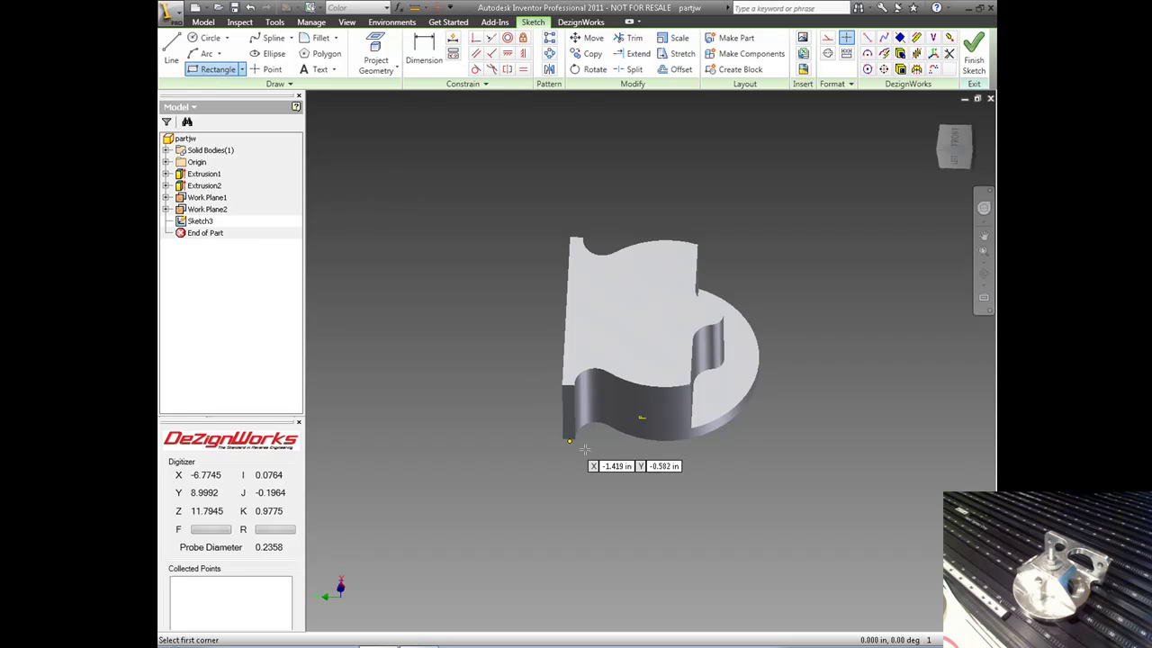
click(597, 512)
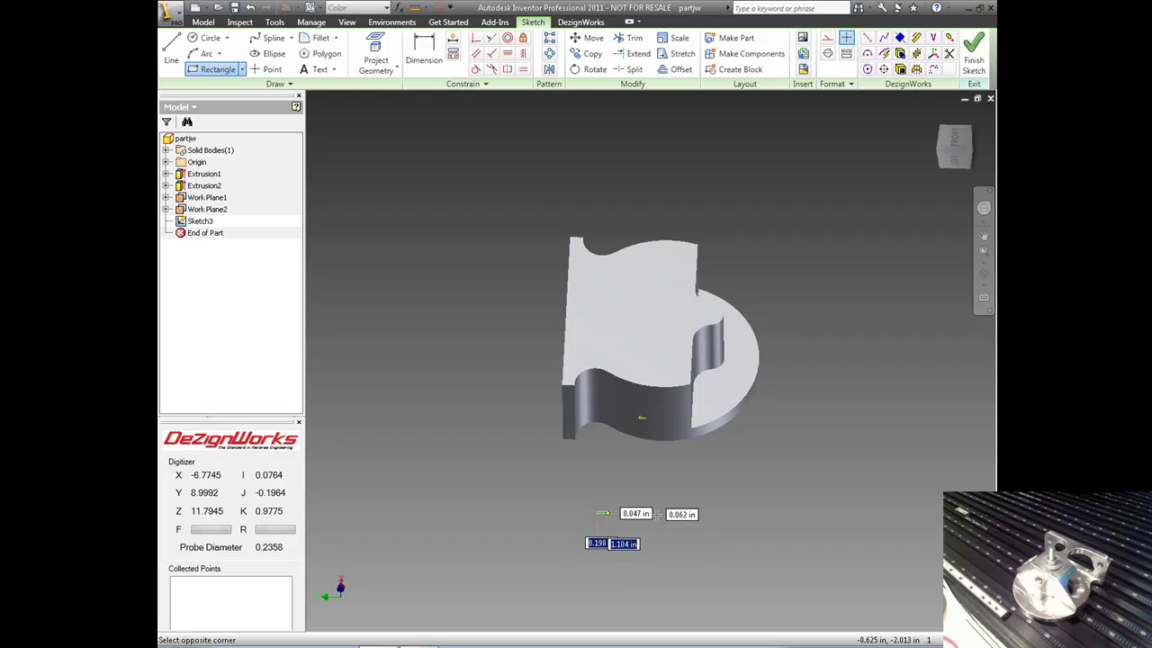
click(710, 317)
shift+middle_drag(599, 288, 512, 226)
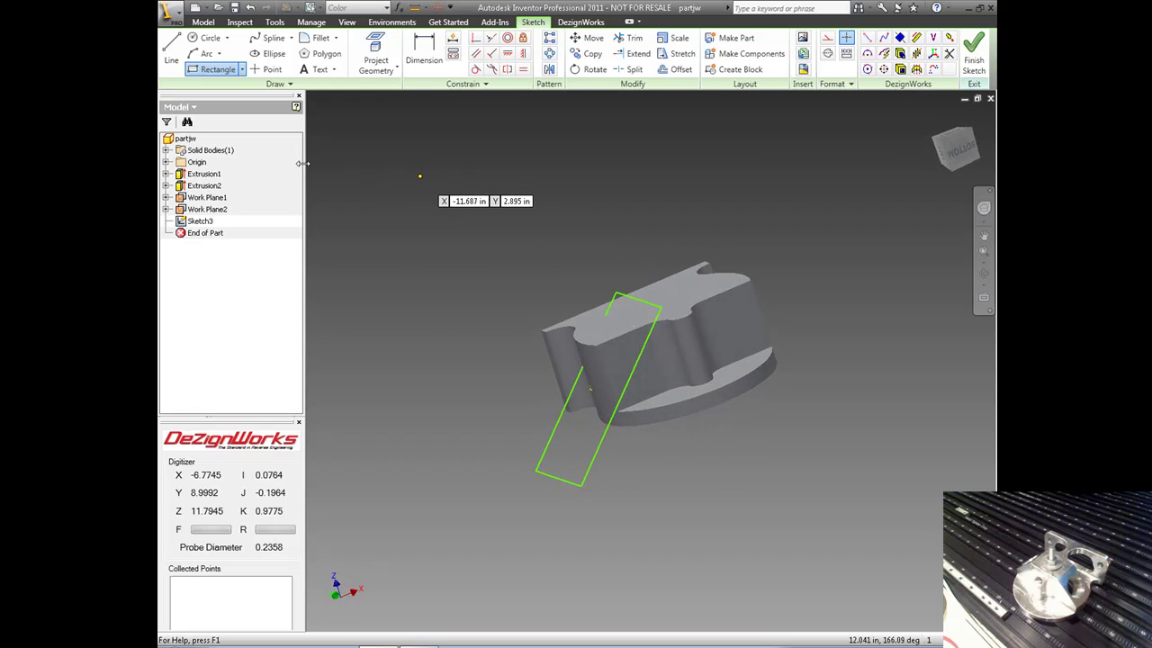
right_click(365, 193)
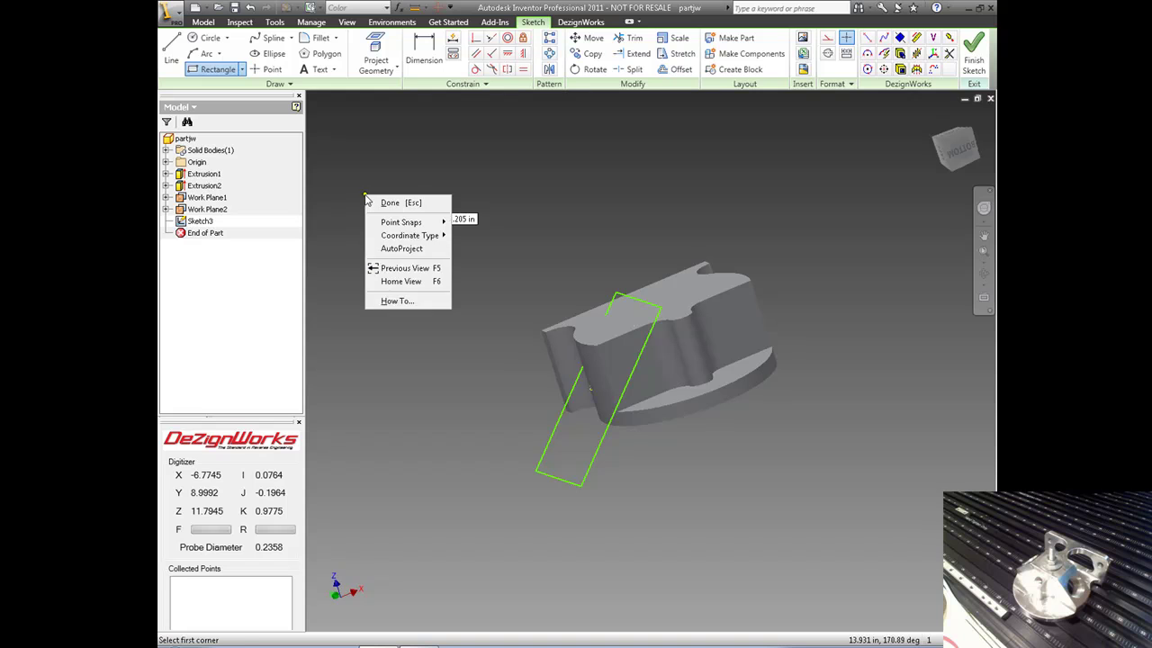
click(381, 203)
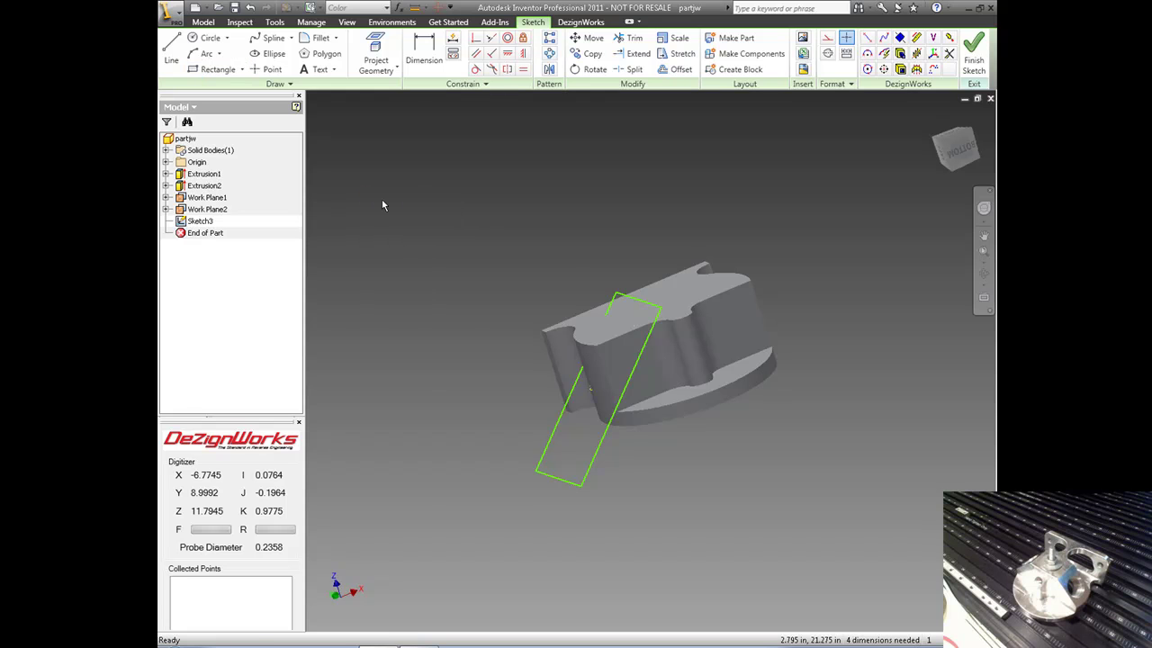
right_click(390, 204)
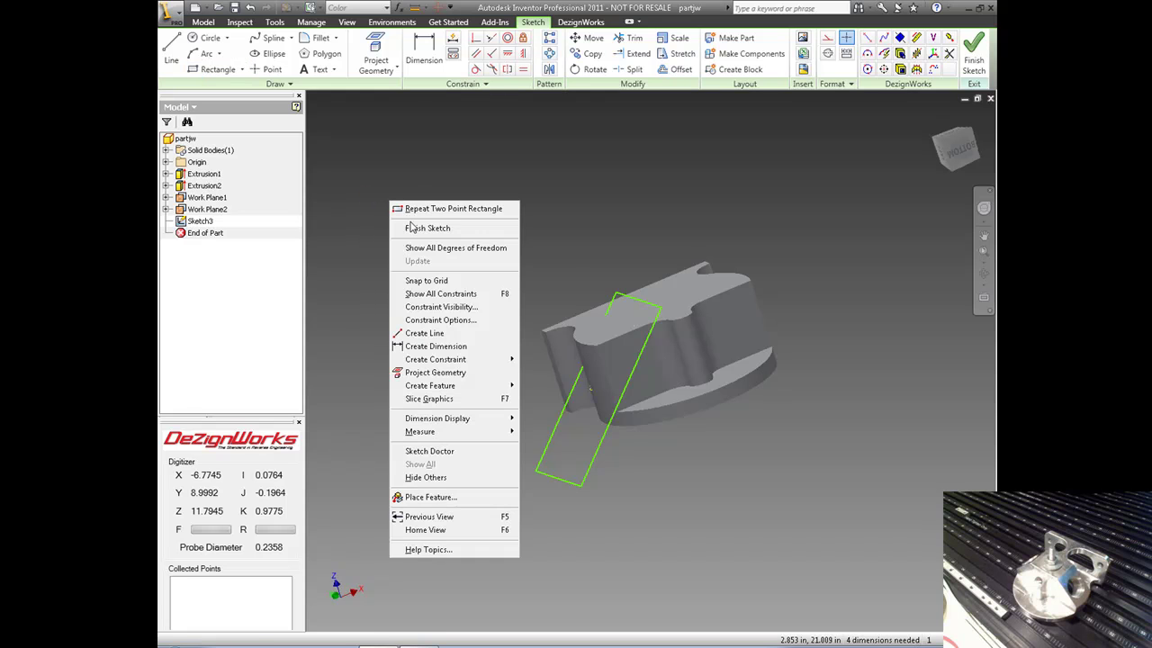
click(413, 229)
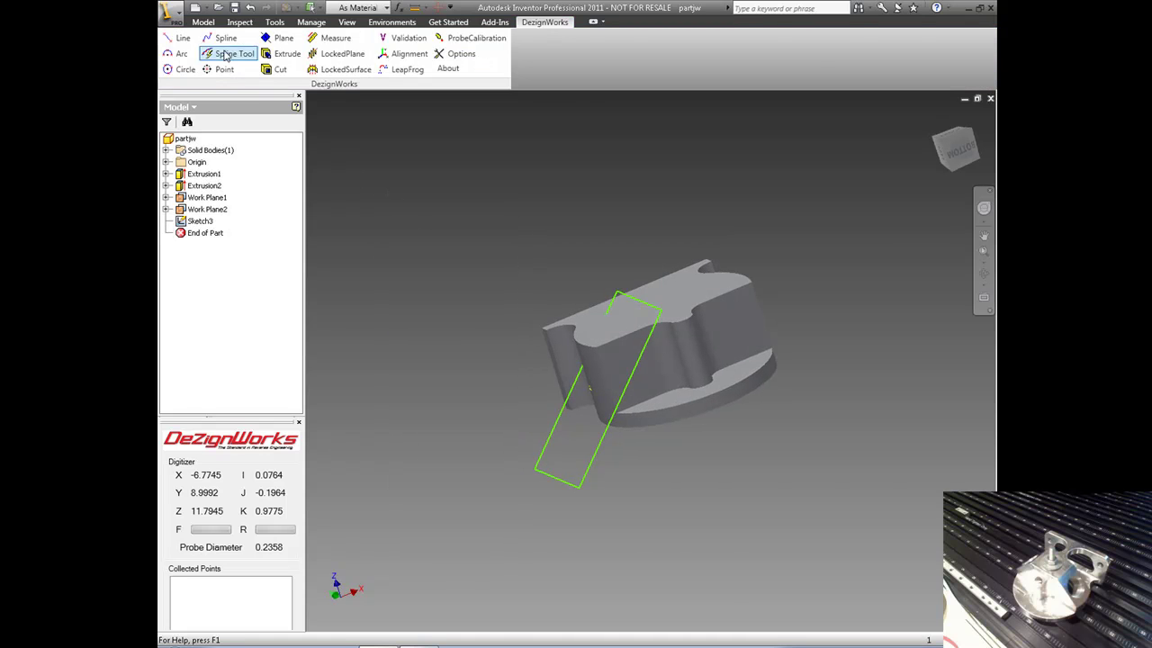
Extrude the rectangle as a surface 1.8125 in outward from the part.
click(206, 25)
click(225, 49)
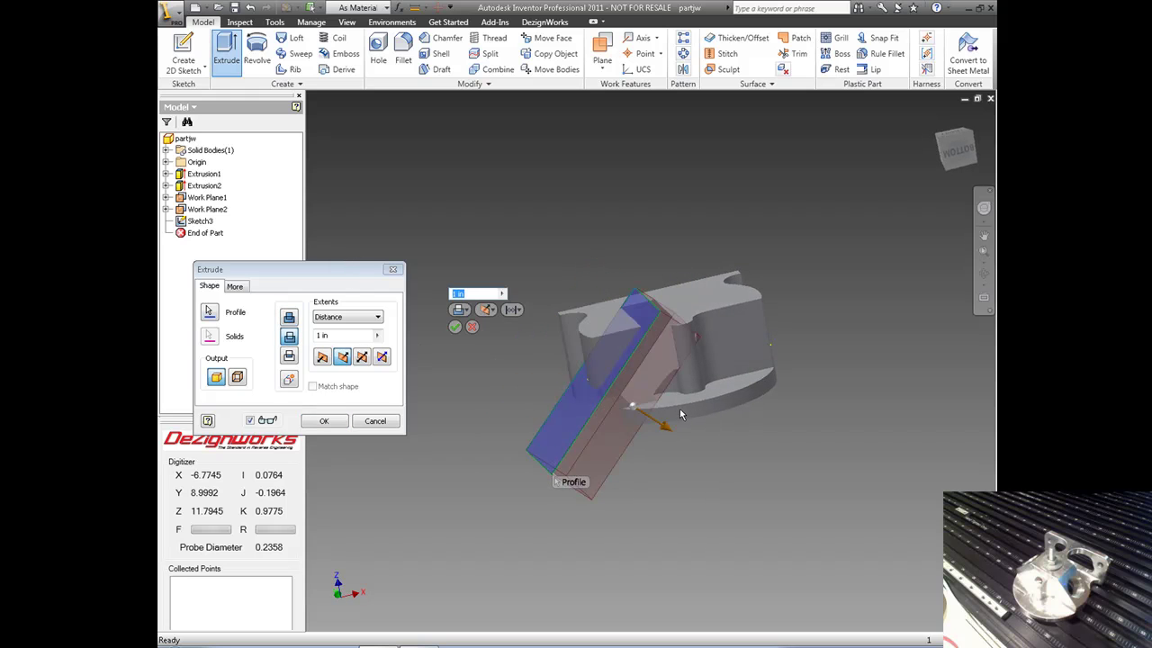
drag(668, 429, 543, 364)
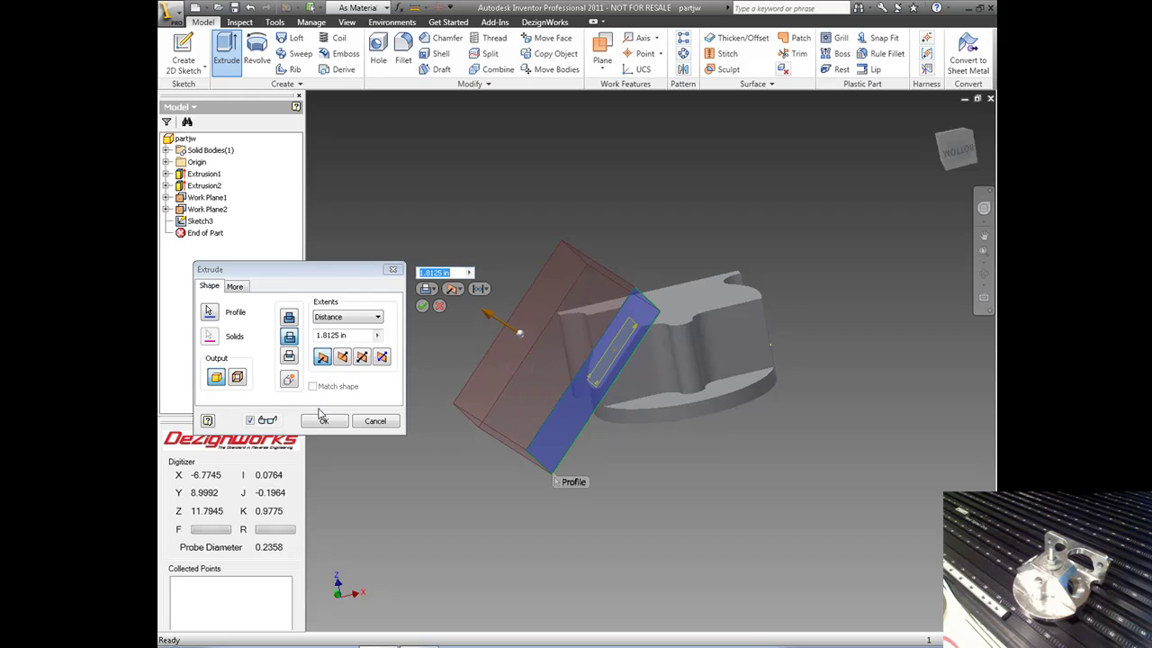
click(237, 378)
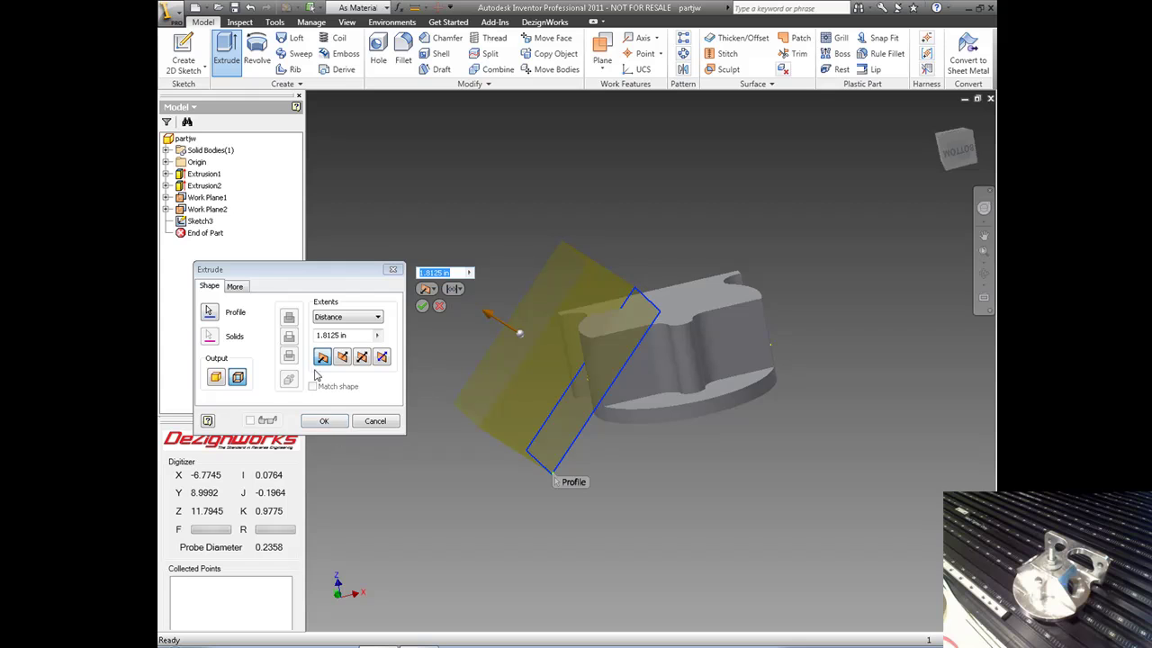
click(326, 421)
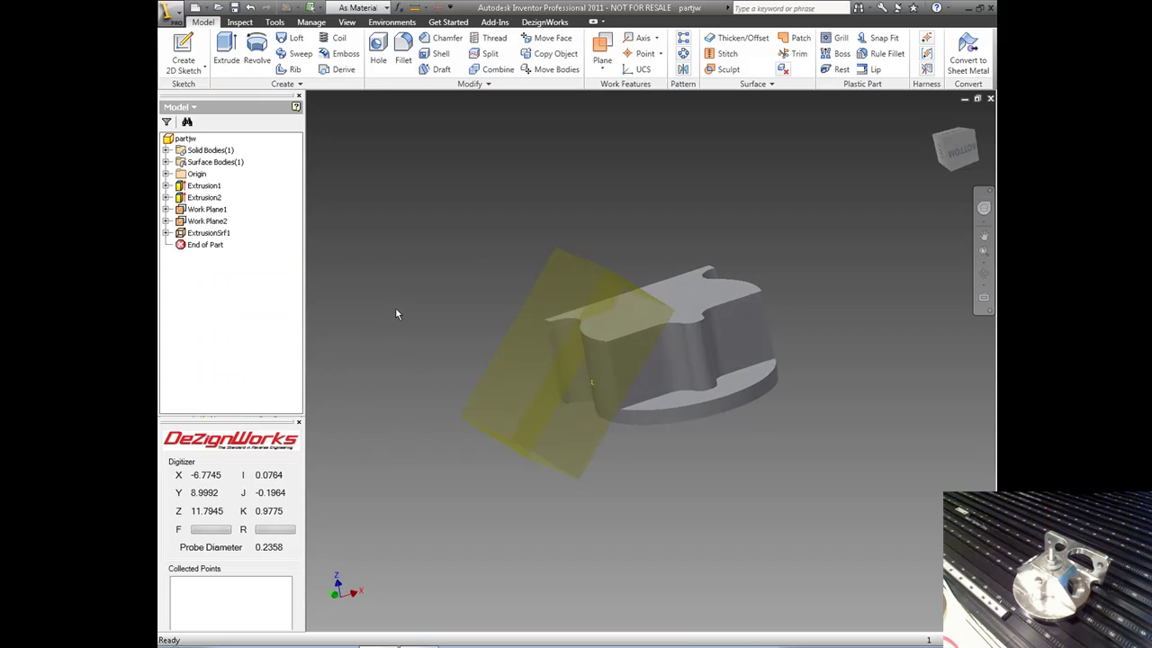
click(222, 232)
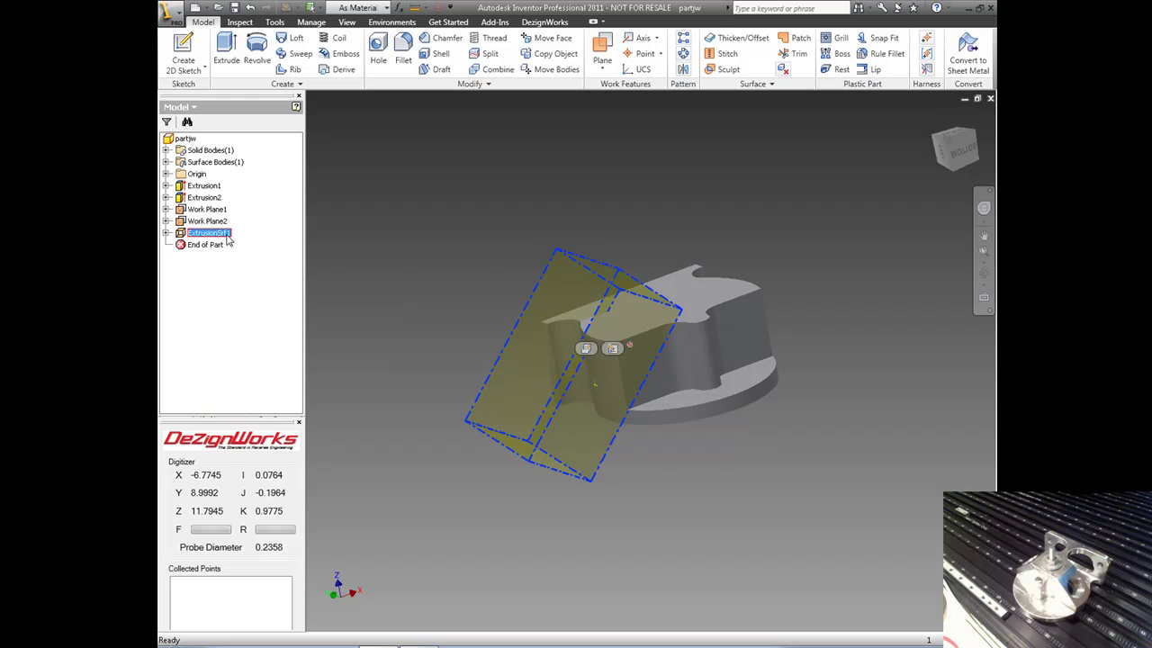
right_click(225, 233)
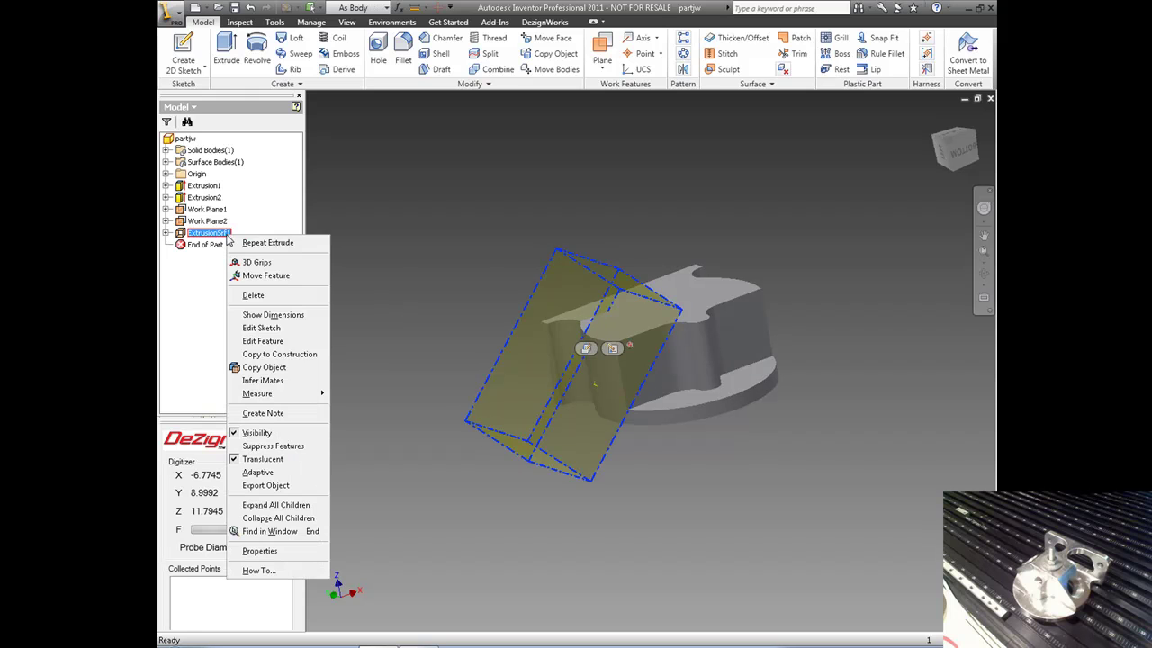
click(263, 341)
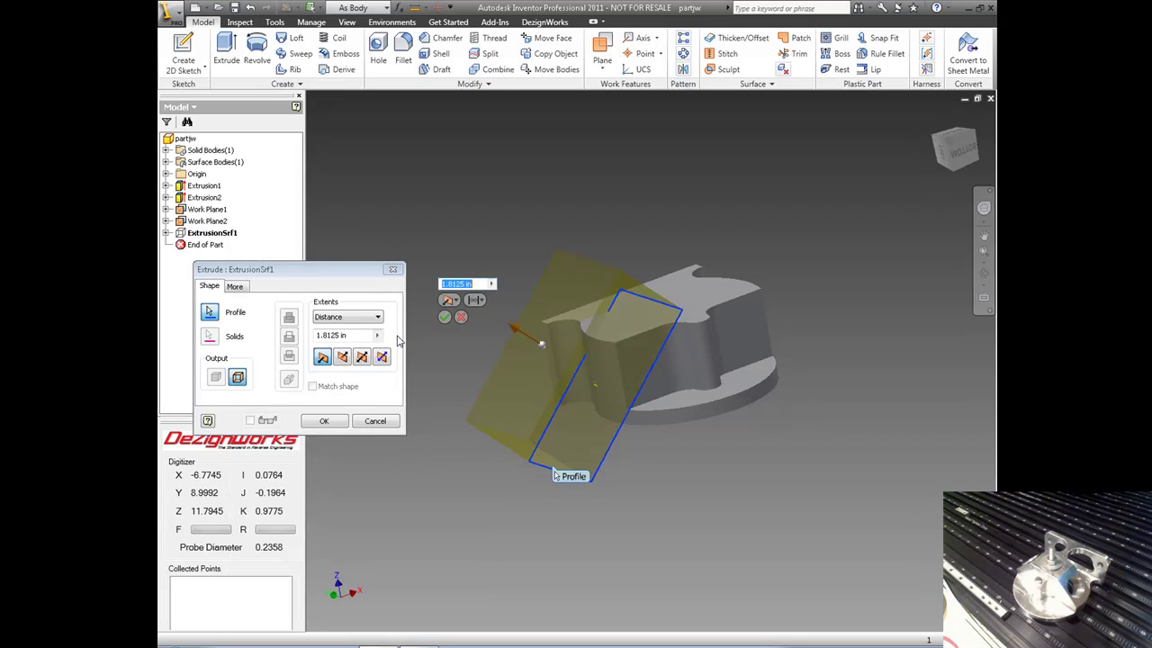
click(294, 339)
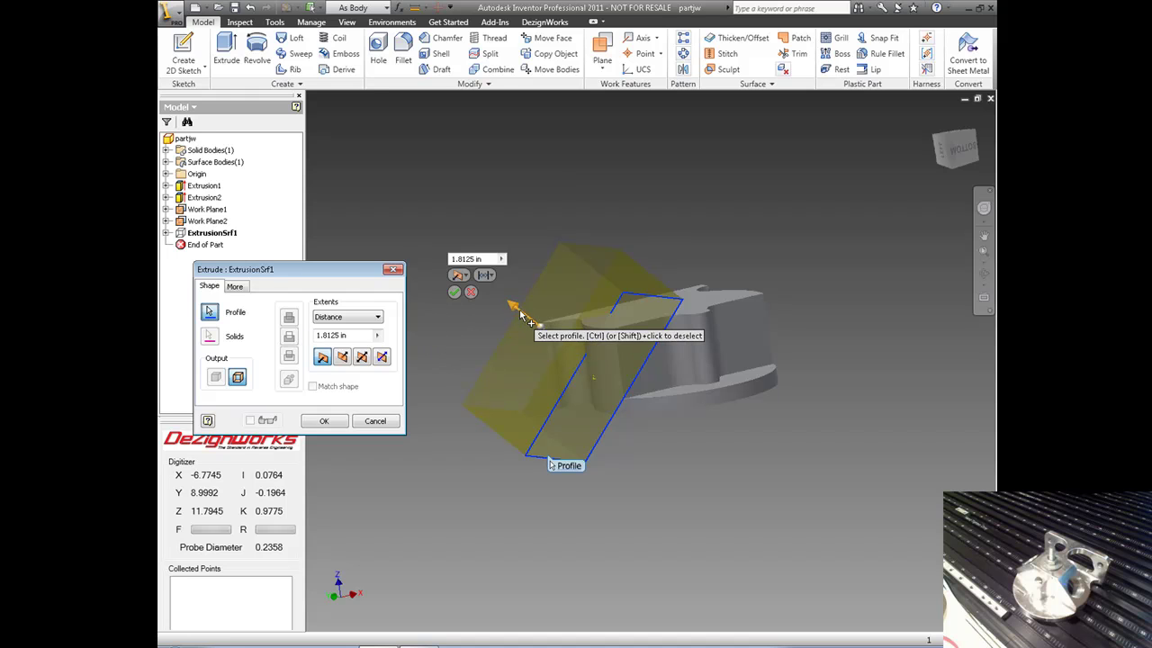
drag(619, 390, 680, 434)
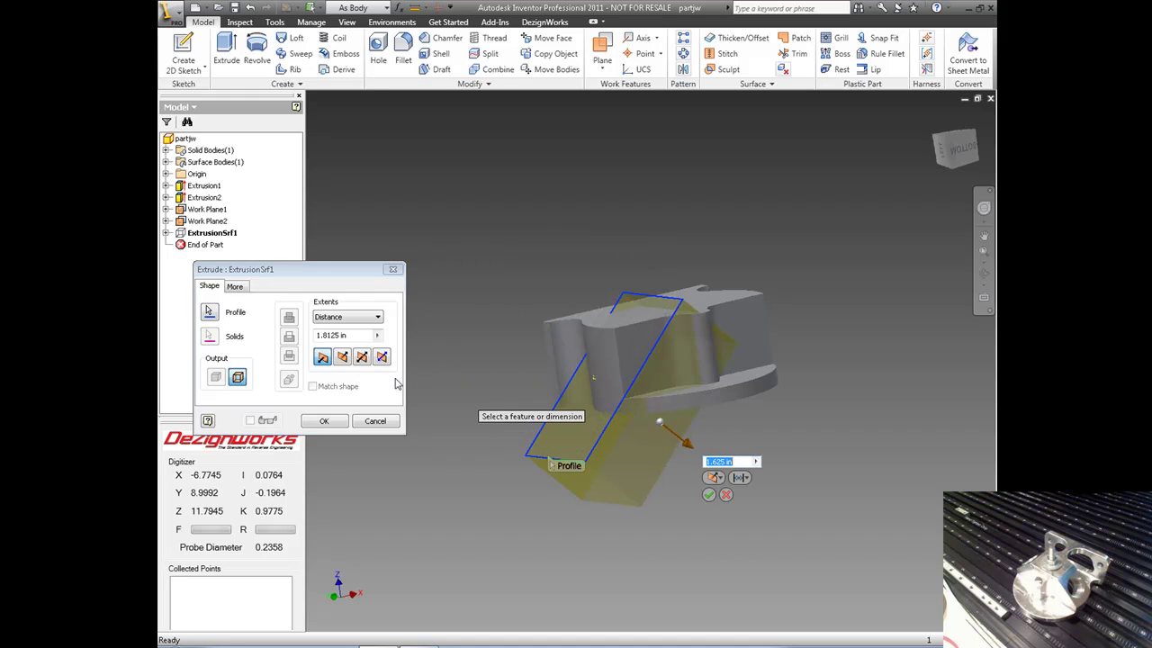
click(241, 379)
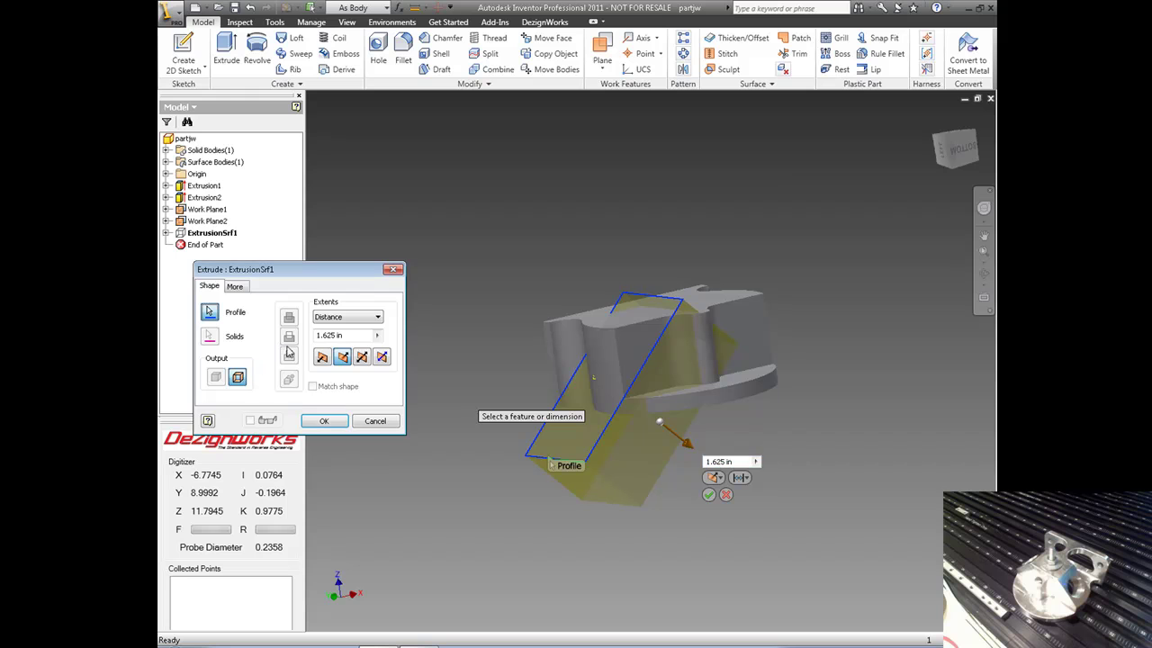
click(374, 421)
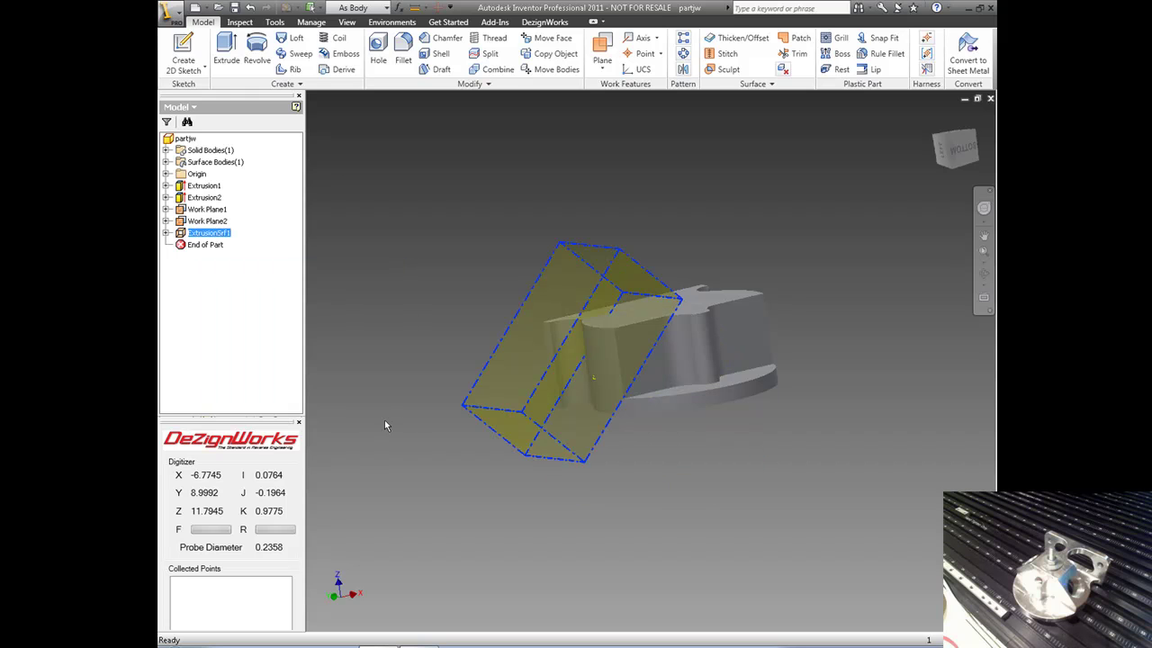
Delete the extruded surface while keeping its rectangle sketch.
right_click(212, 233)
click(245, 295)
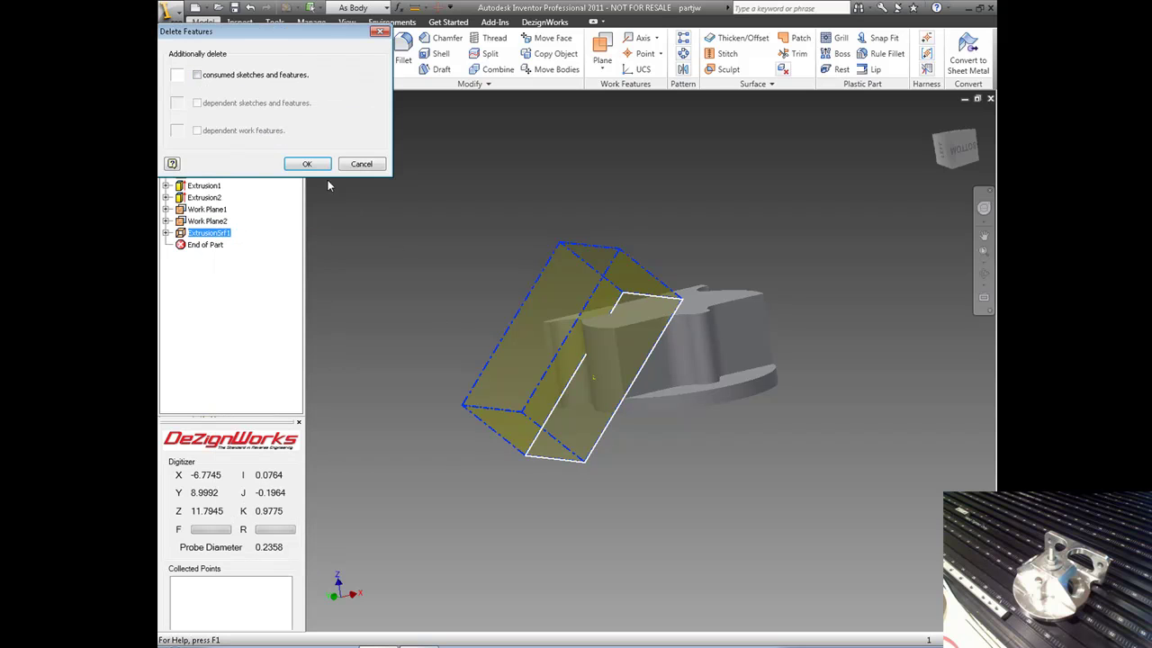
click(307, 164)
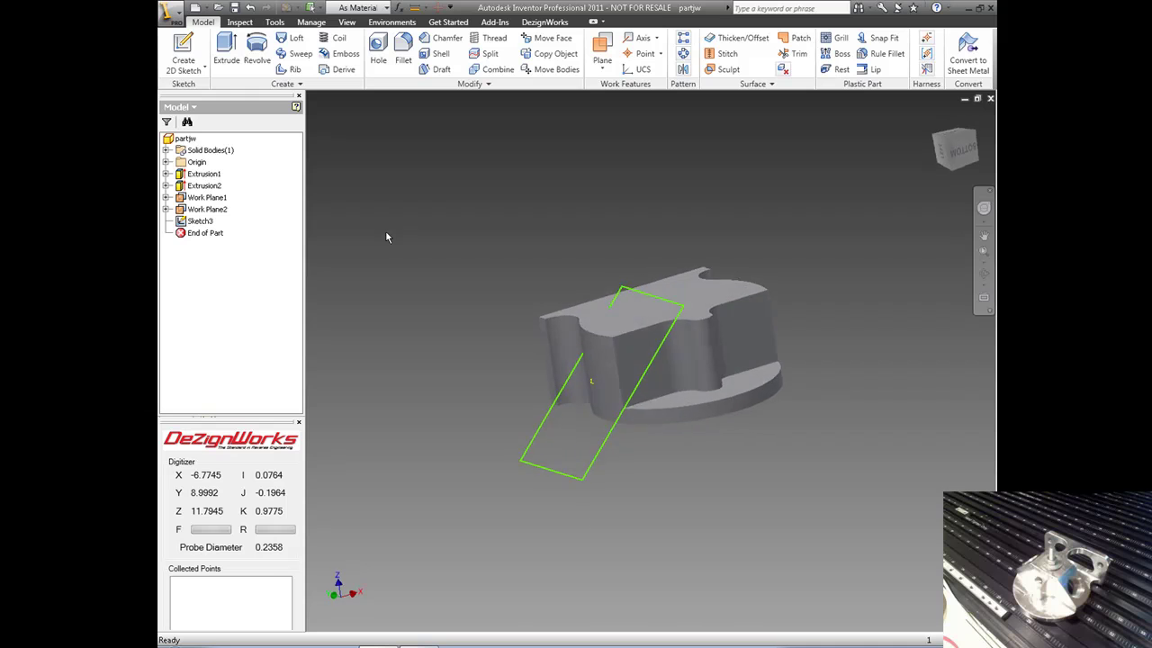
Extrude the rectangle as a cut 3.3125 in outward from Work Plane1 to remove the side of the part.
click(226, 52)
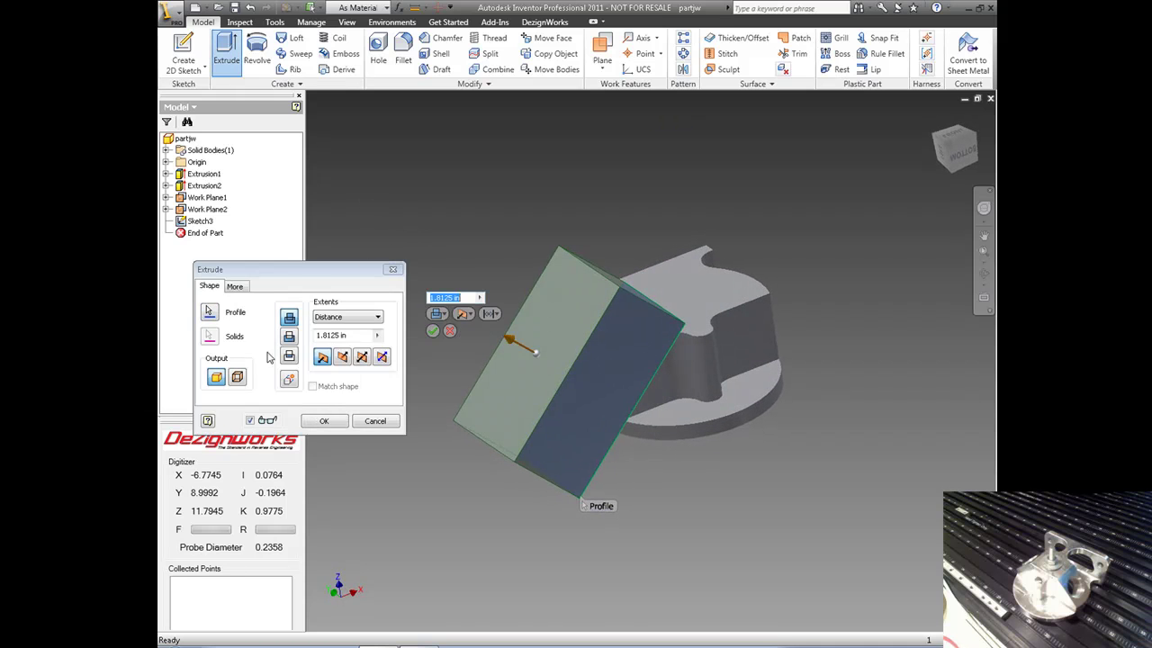
click(292, 339)
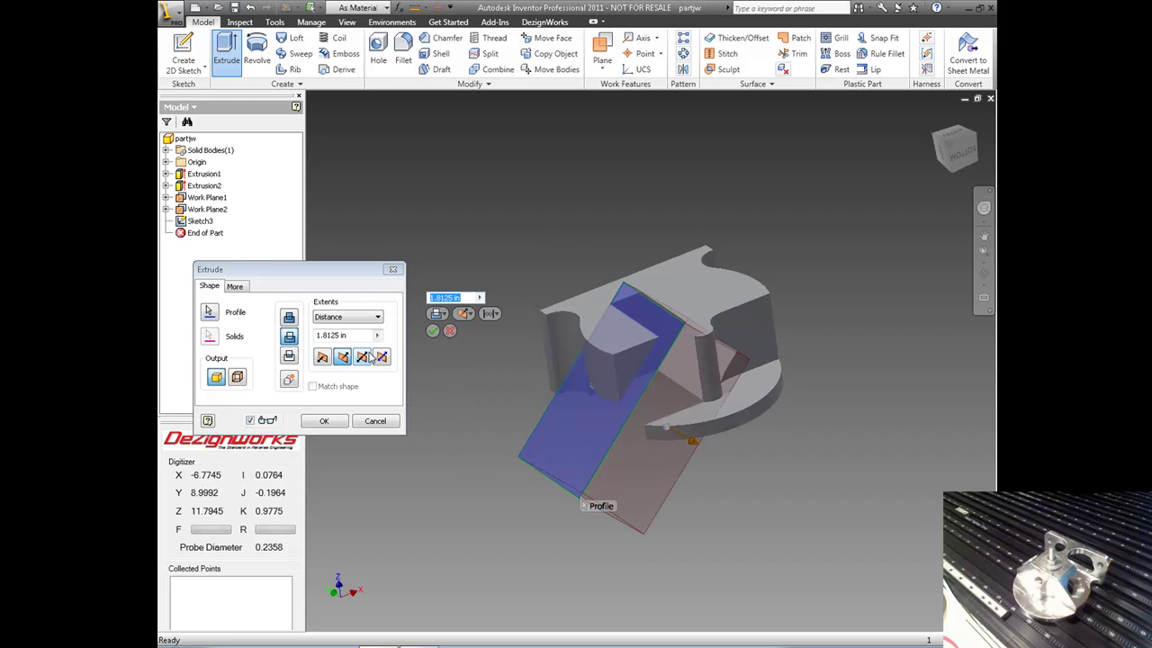
drag(693, 443, 503, 348)
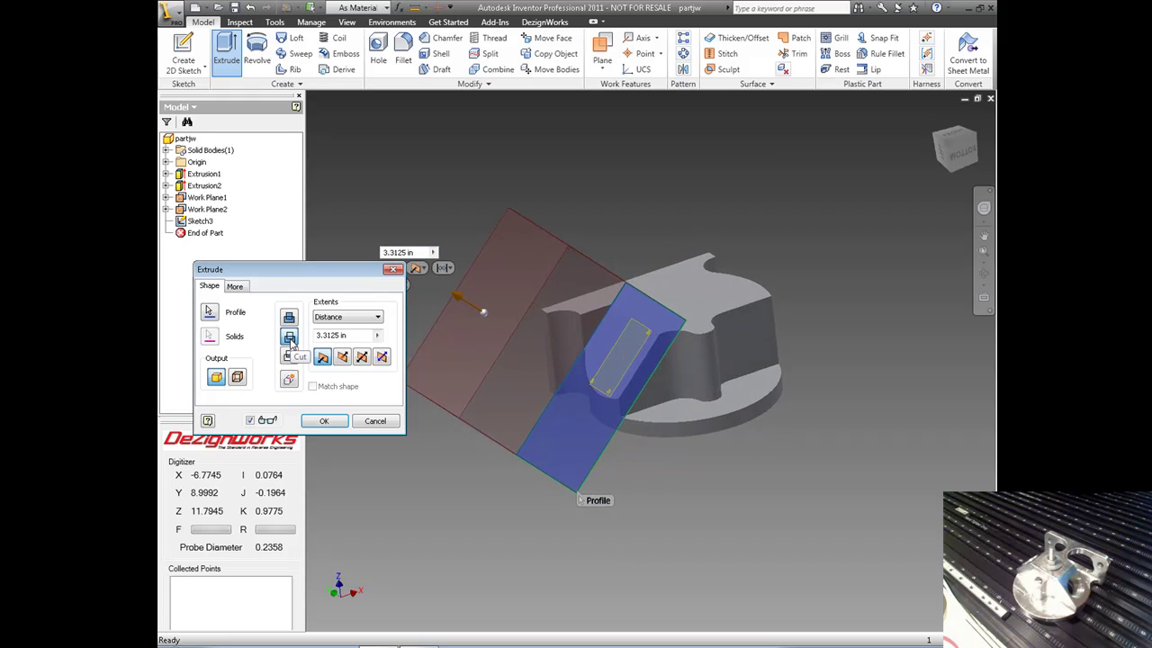
click(324, 420)
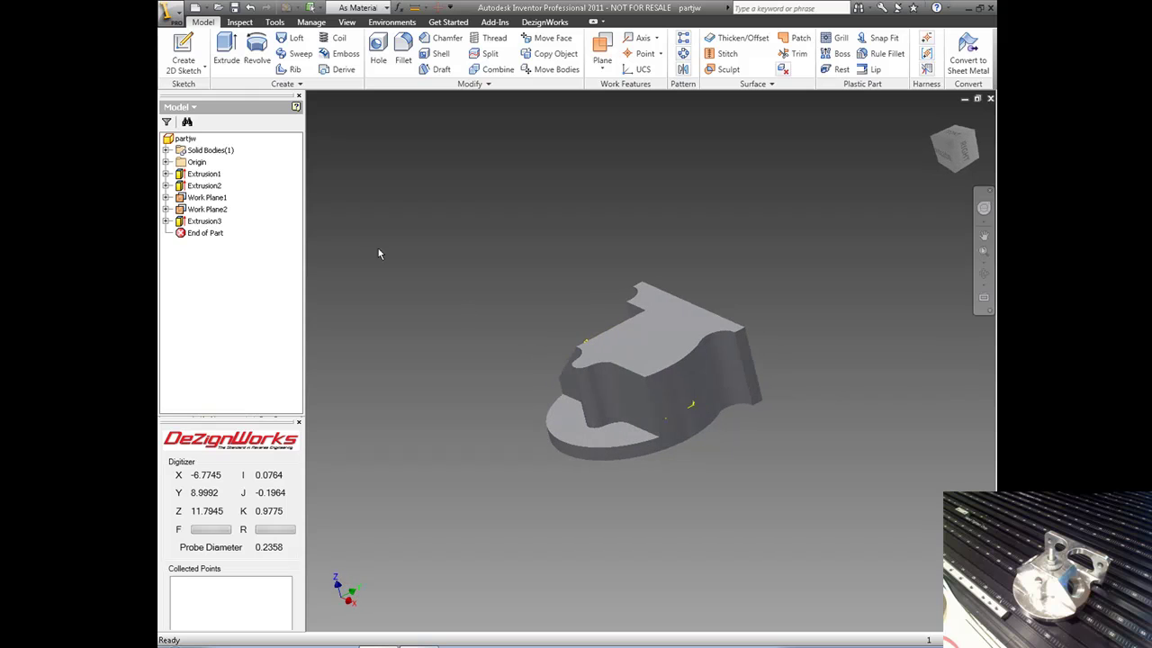
Sketch a tall rectangle on Work Plane2, extending past the part's upper and lower edges, and finish the sketch.
click(217, 216)
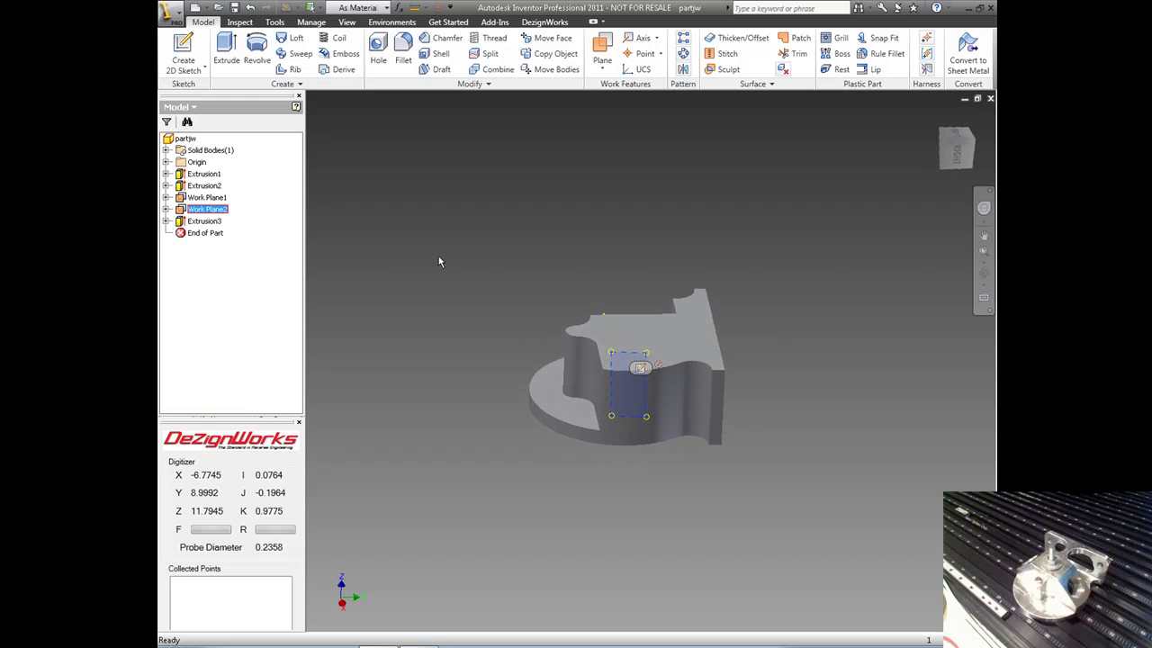
right_click(448, 263)
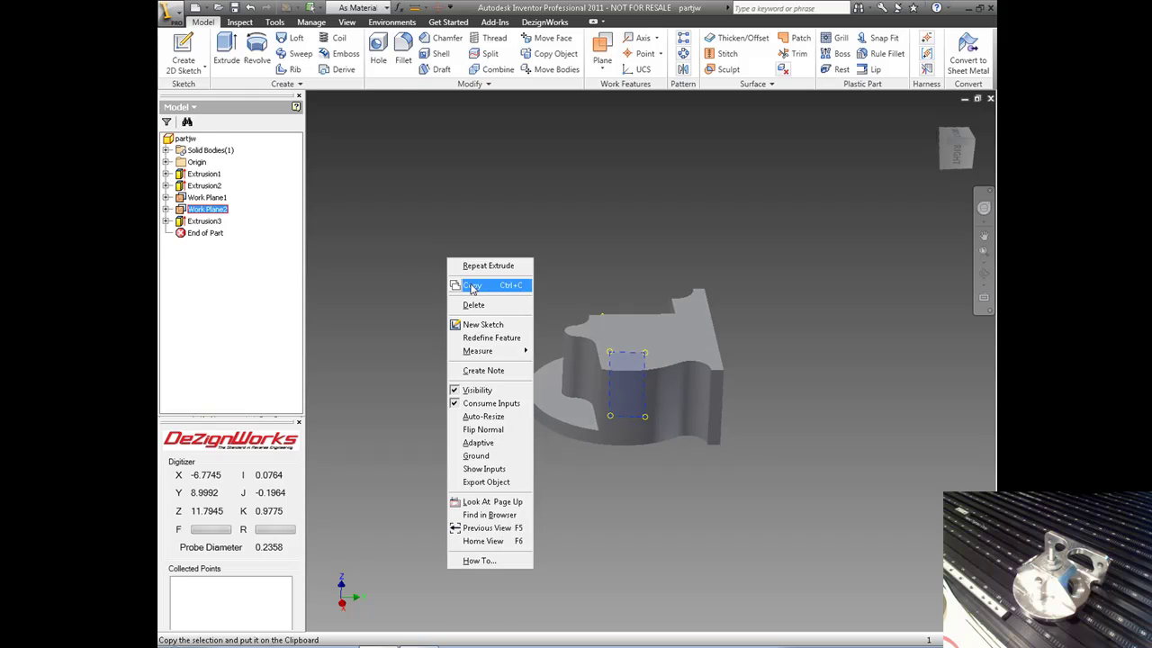
click(486, 325)
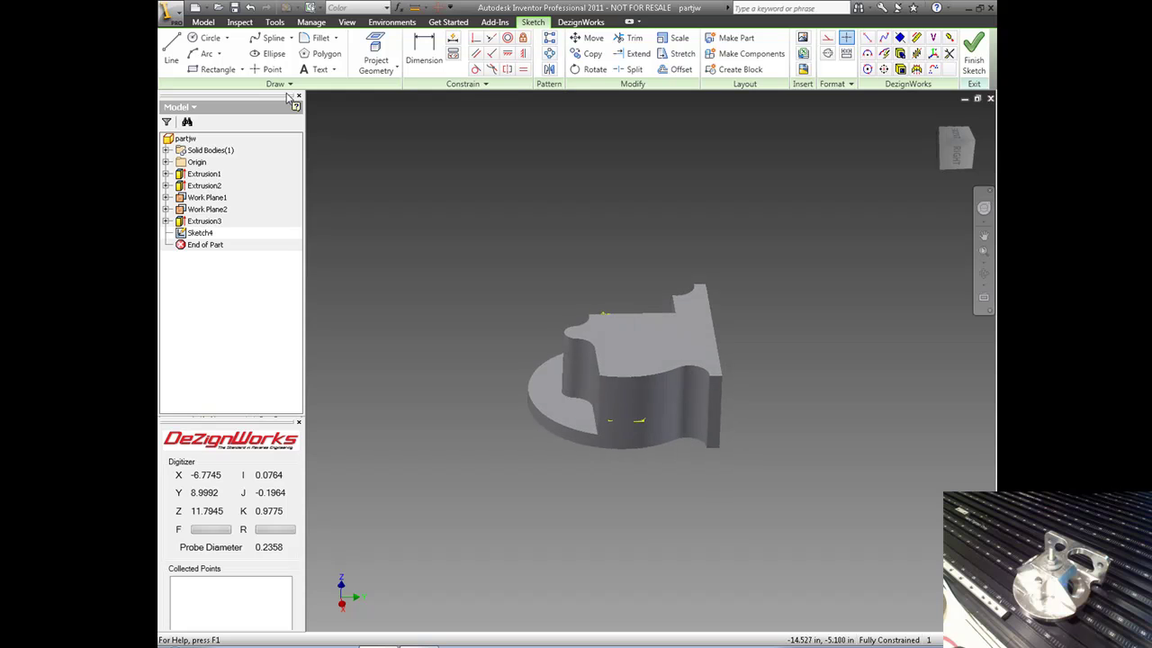
click(216, 69)
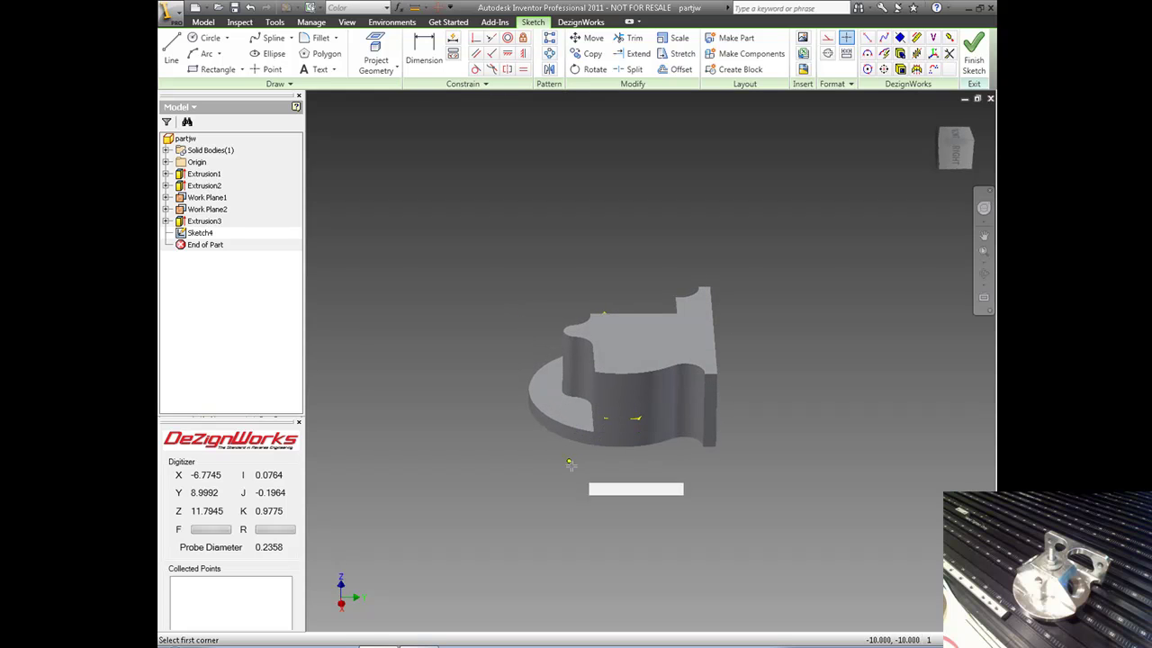
click(574, 493)
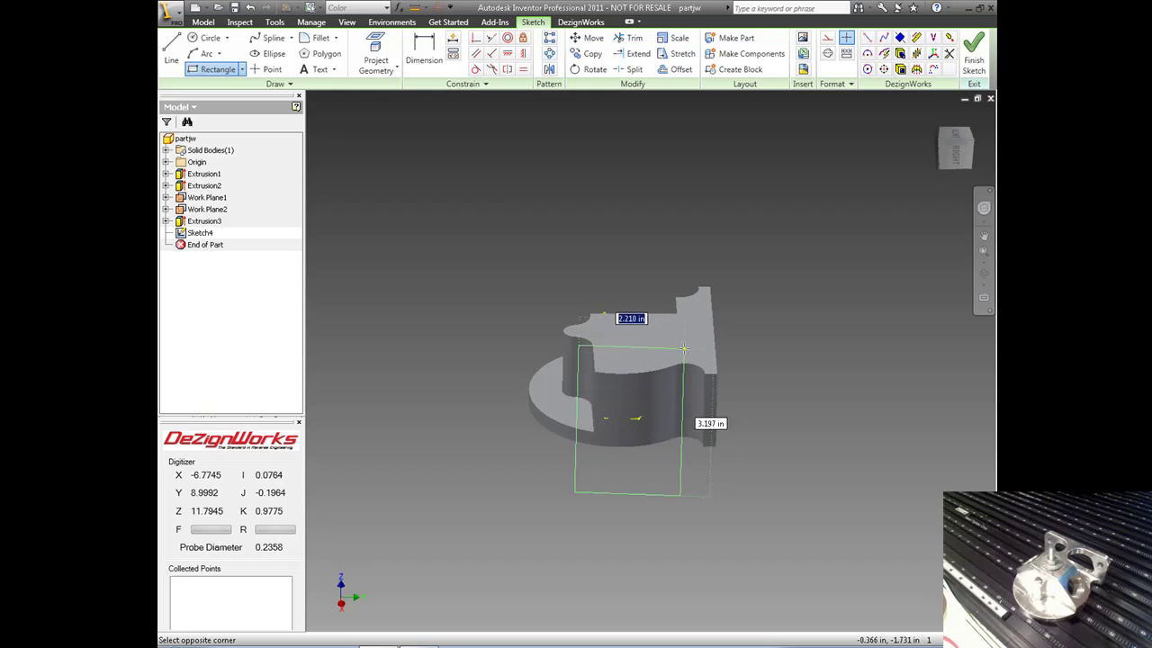
click(689, 252)
shift+middle_drag(572, 227, 478, 218)
right_click(464, 220)
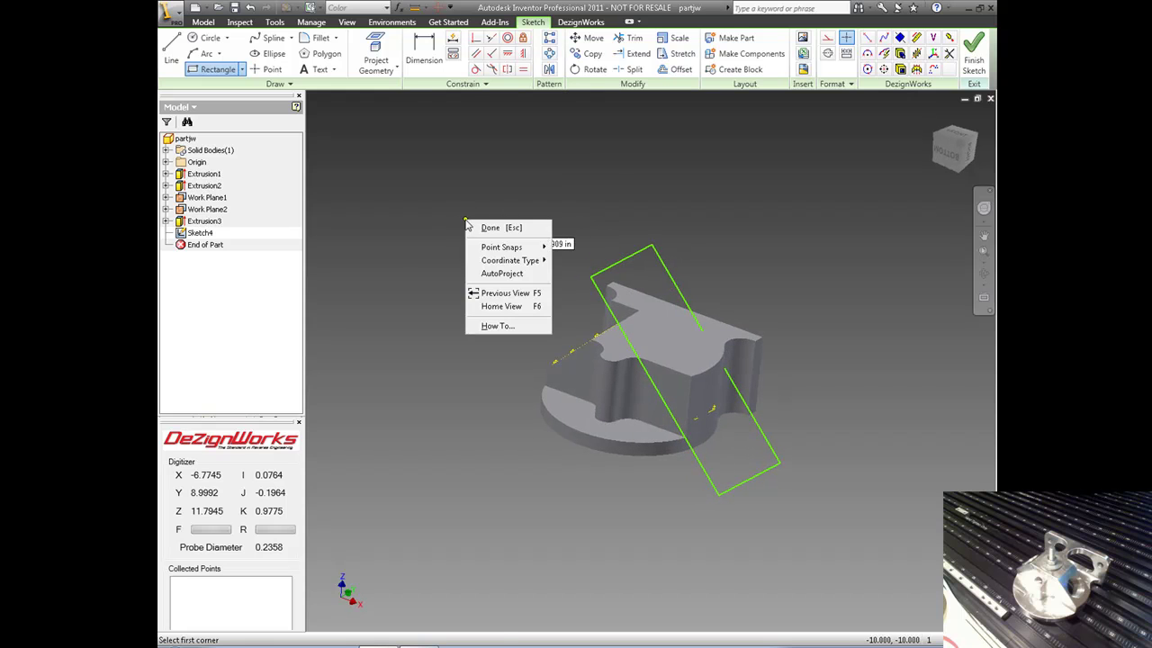
click(486, 227)
right_click(487, 233)
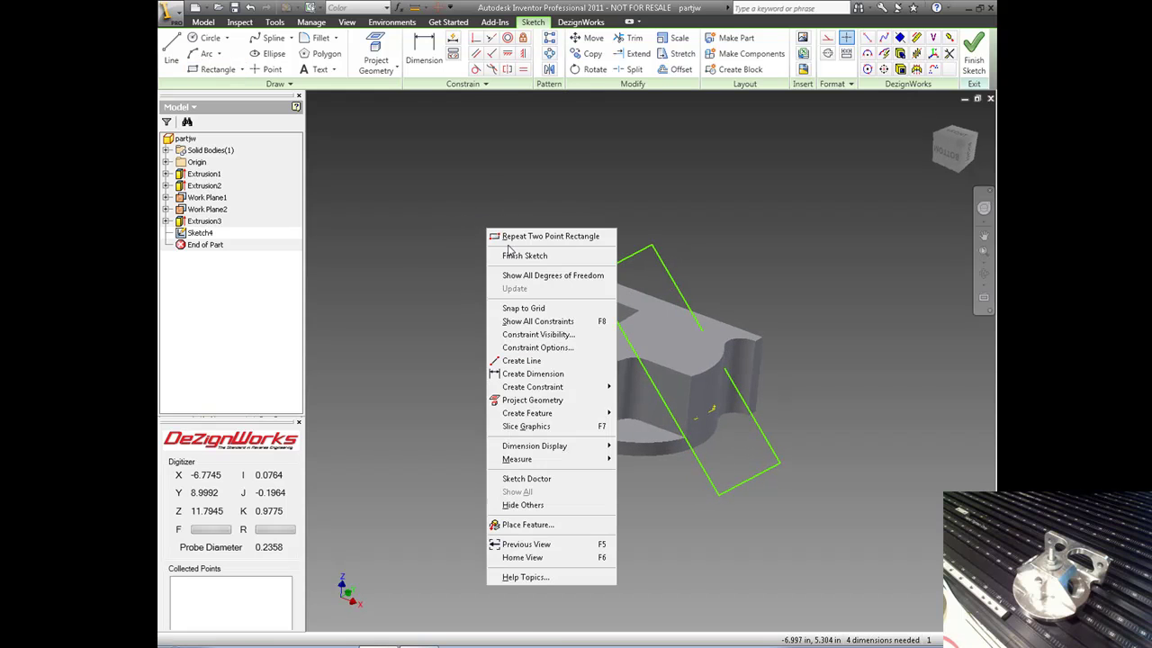
click(515, 255)
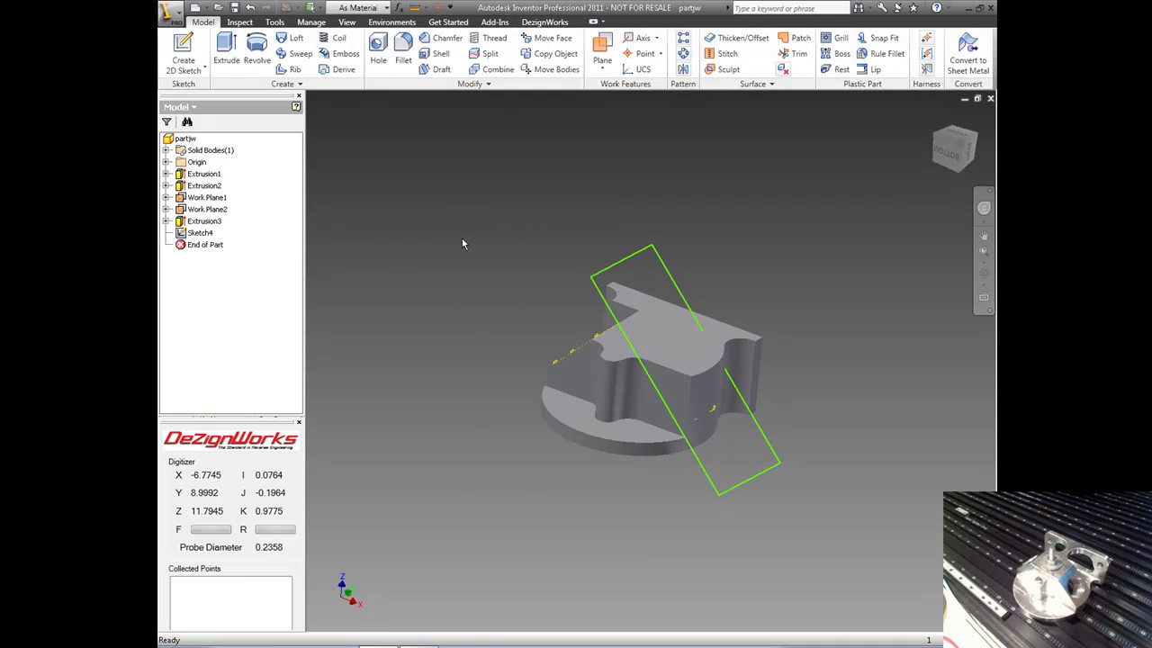
Extrude the rectangle as a cut 2.750 in outward from Work Plane2 to remove the other side of the part.
click(228, 60)
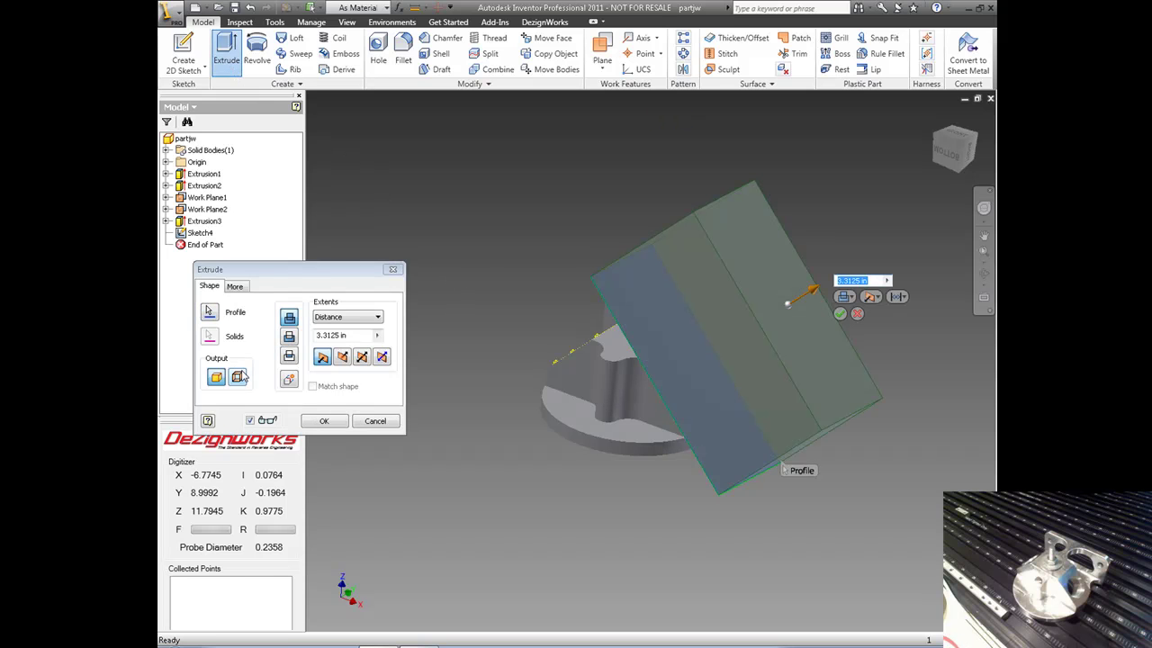
click(289, 335)
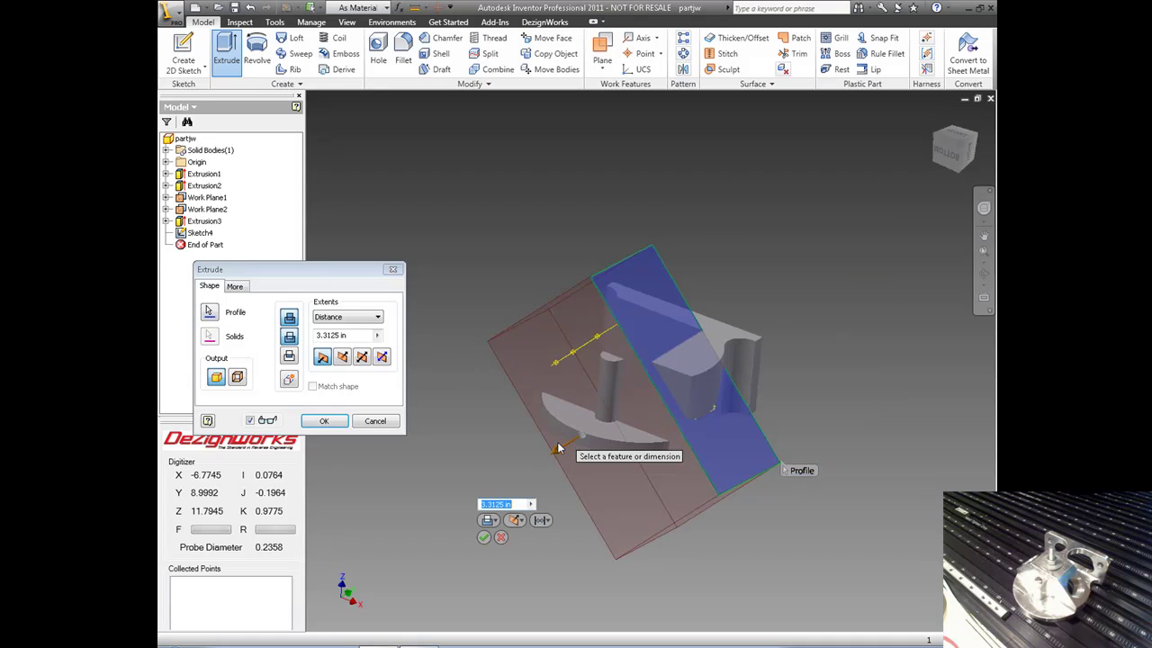
drag(679, 414, 773, 376)
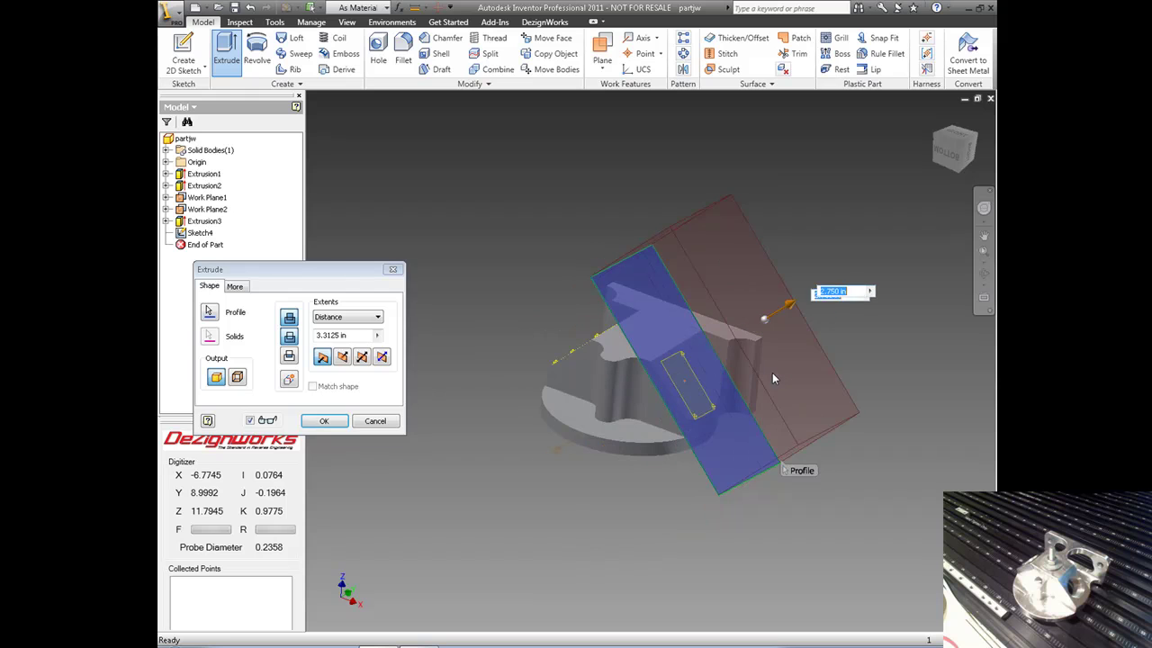
shift+middle_drag(685, 391, 518, 411)
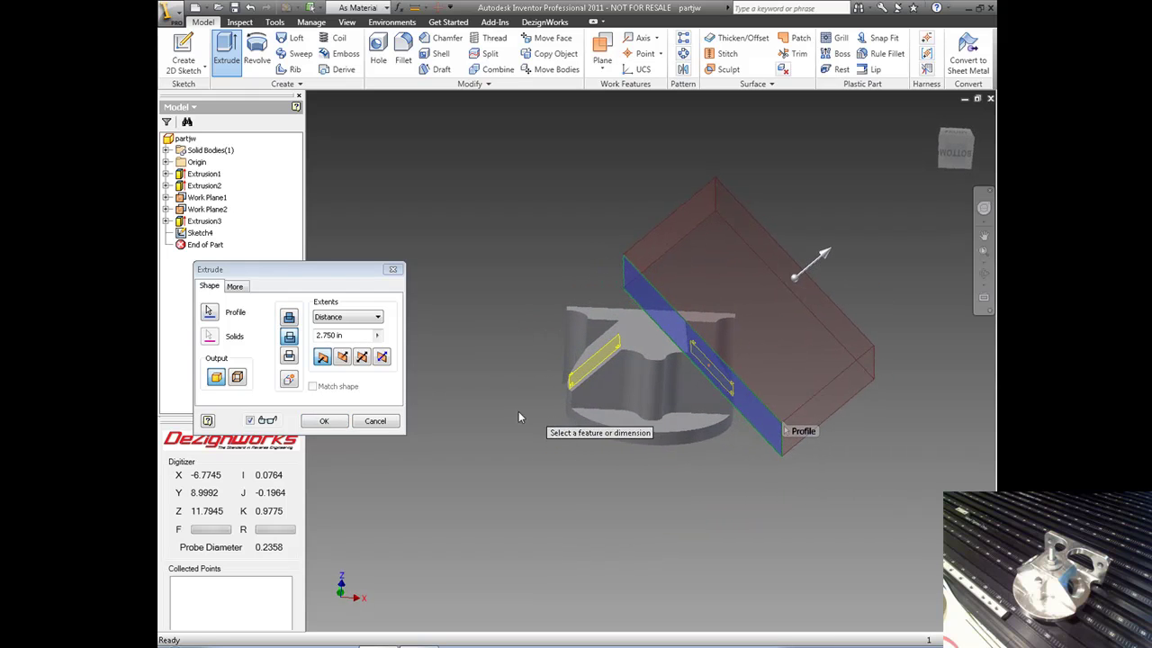
click(325, 421)
key(F6)
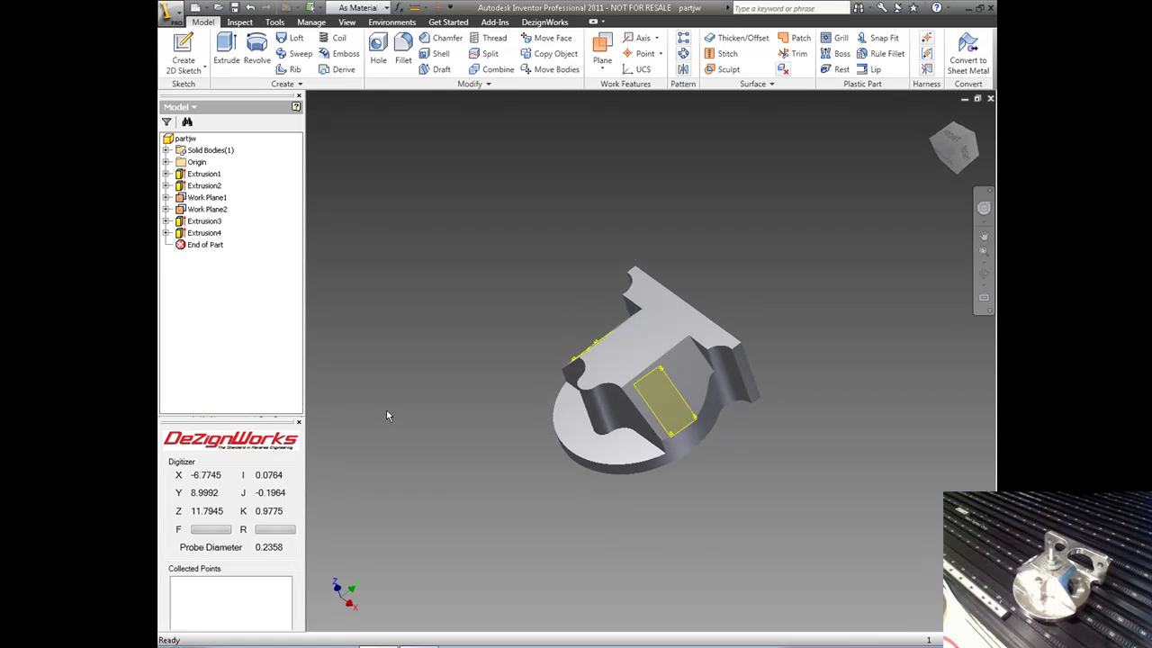
Save the part and minimize the webcam controller window.
click(171, 13)
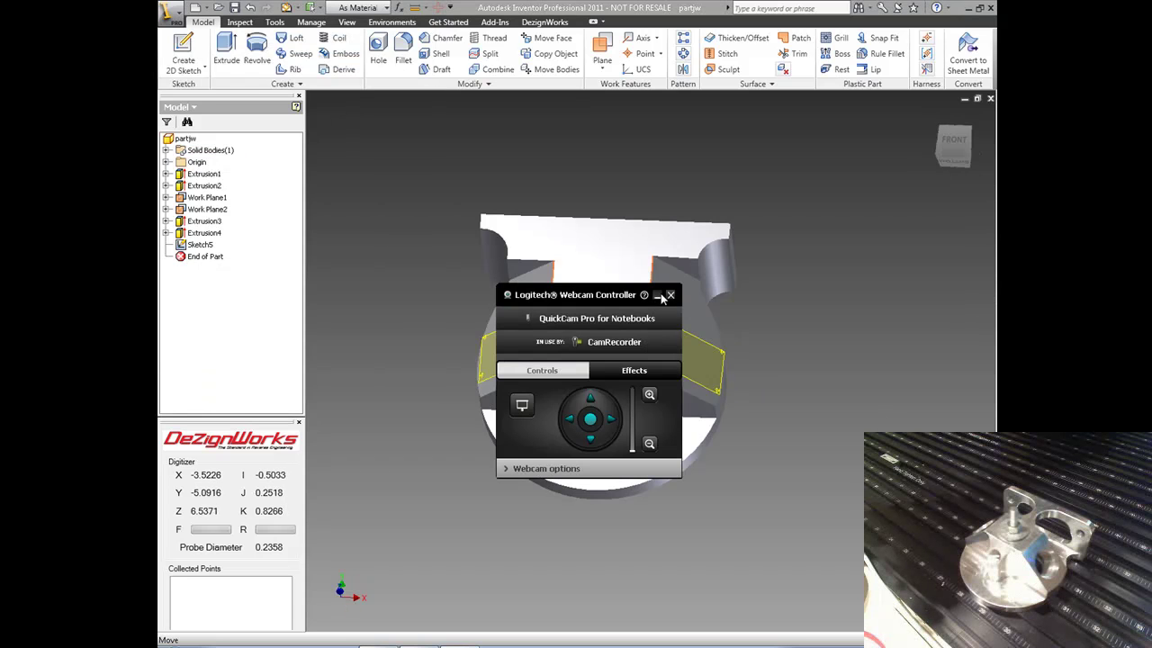
click(660, 295)
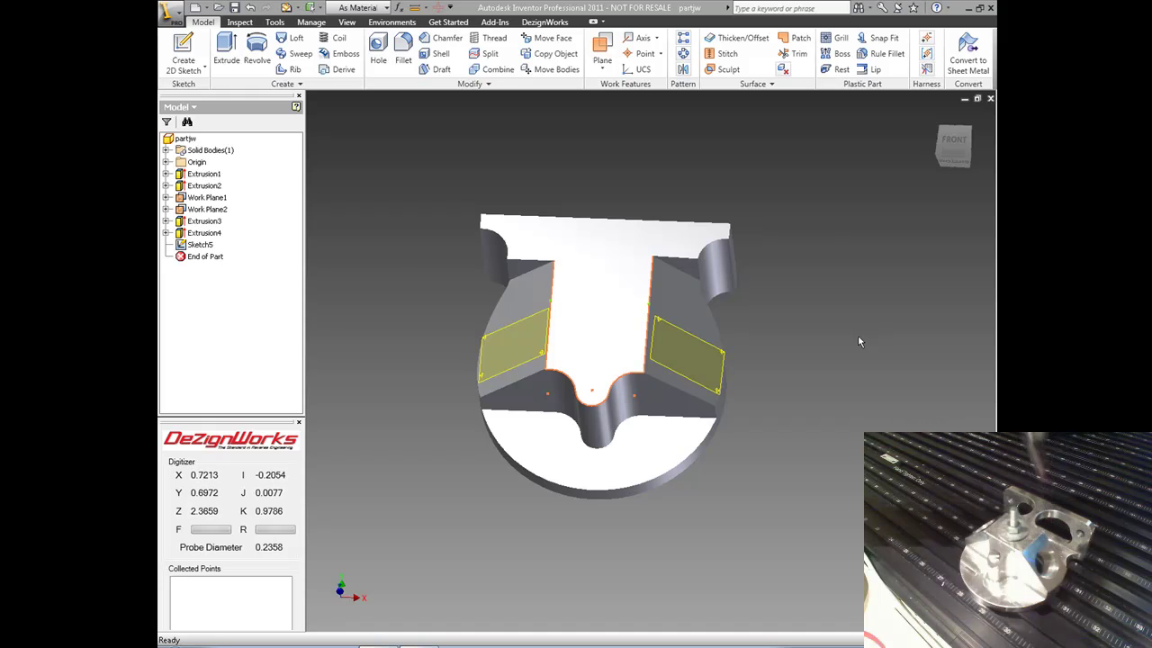
Start a sketch on the T-shaped top face and digitize two side-by-side circles with DezignWorks Create Circle, using the Fixed relation.
click(638, 248)
right_click(638, 248)
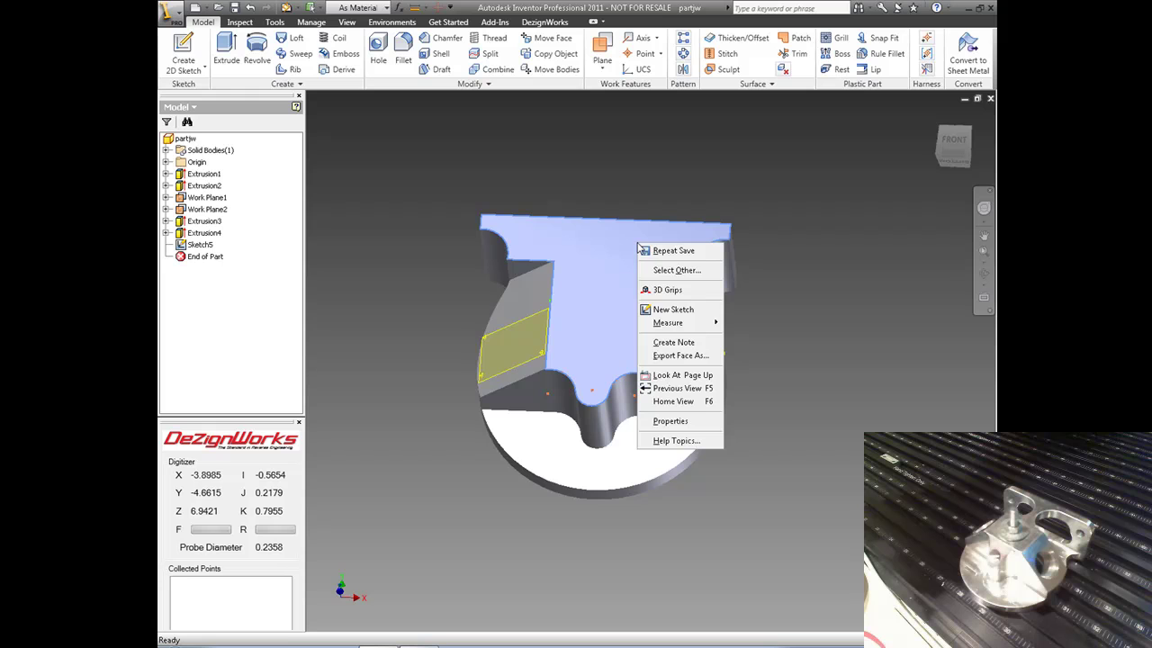
click(671, 309)
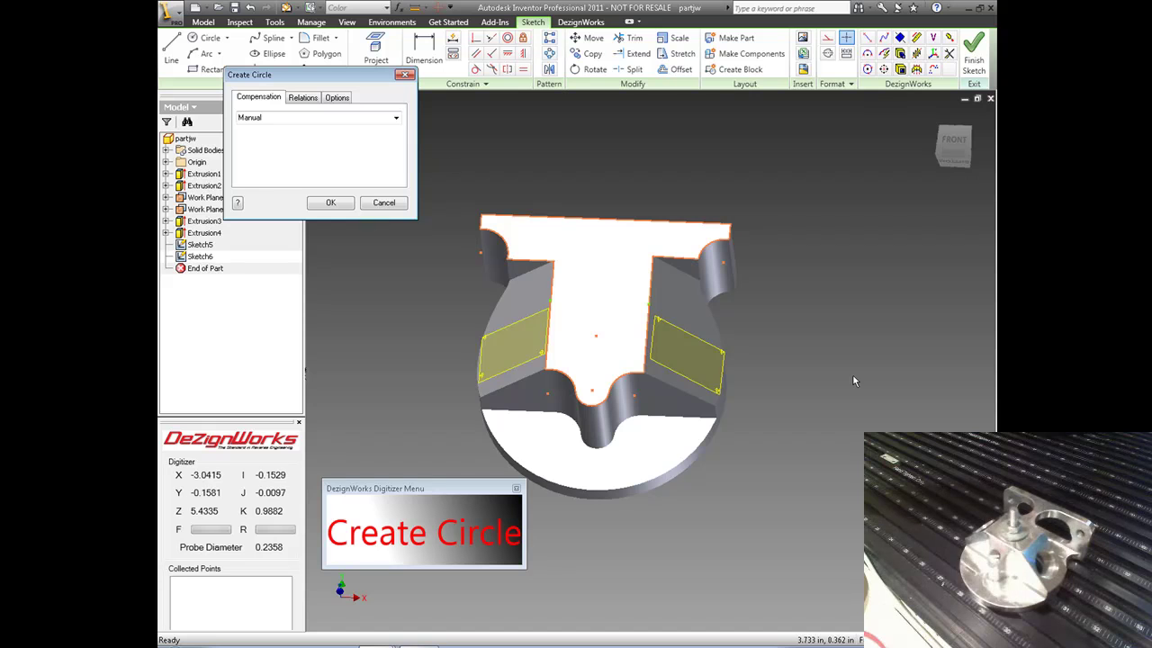
click(304, 98)
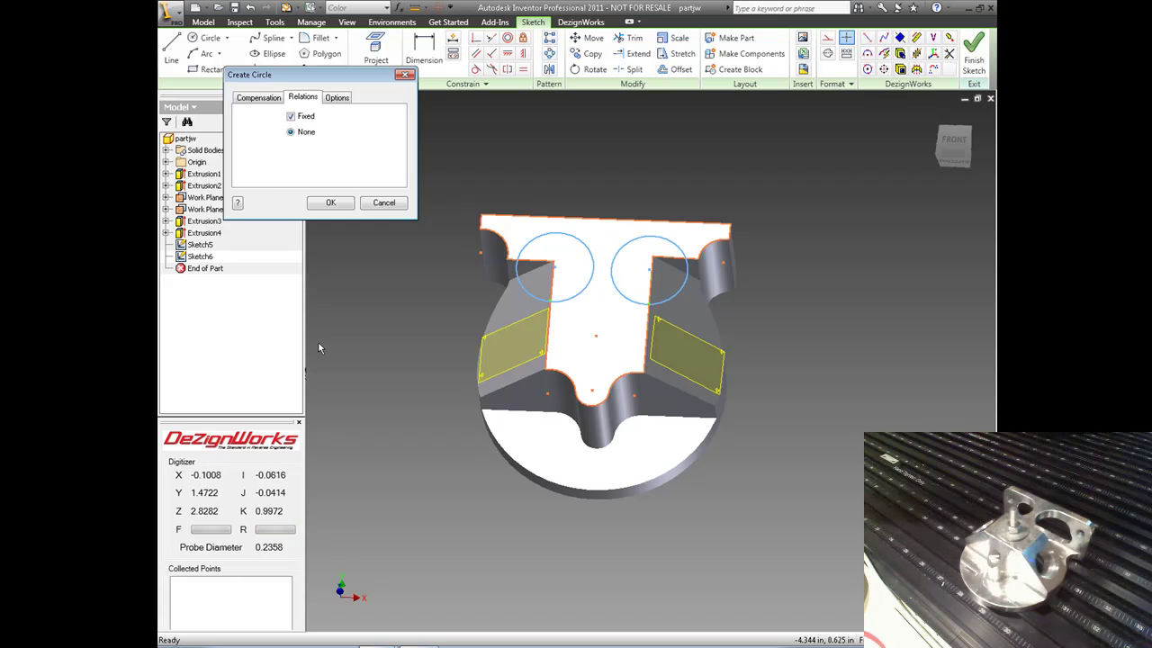
click(341, 205)
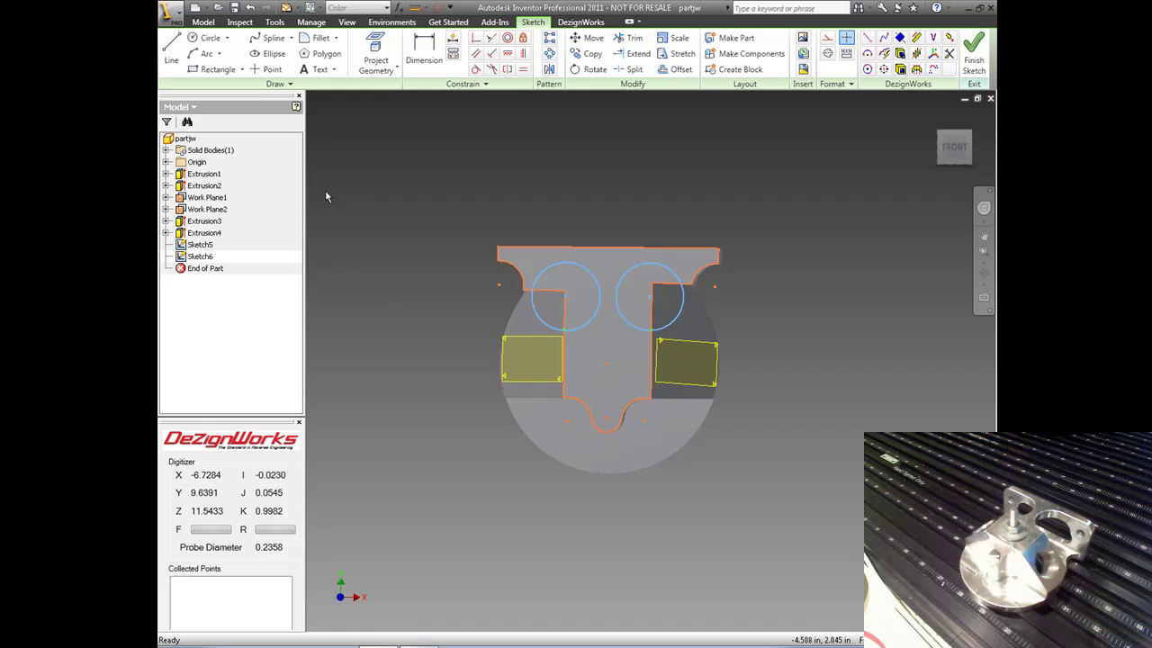
Draw a line from the top of the left circle outward past the part, followed by a line straight down from its end.
key(l)
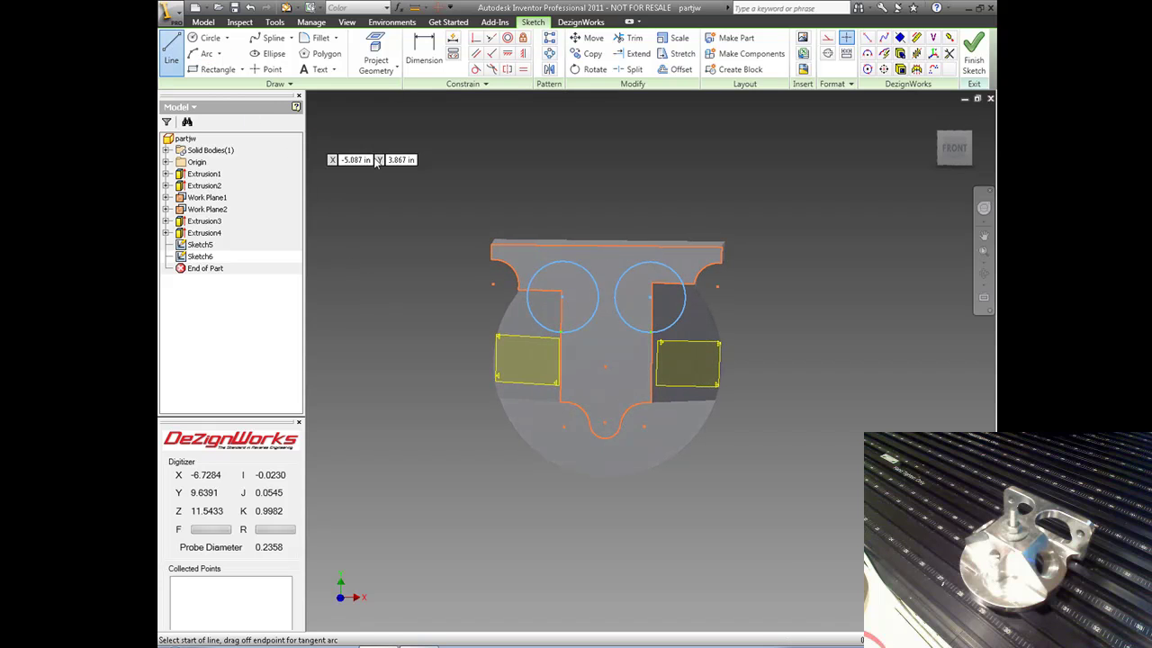
click(561, 260)
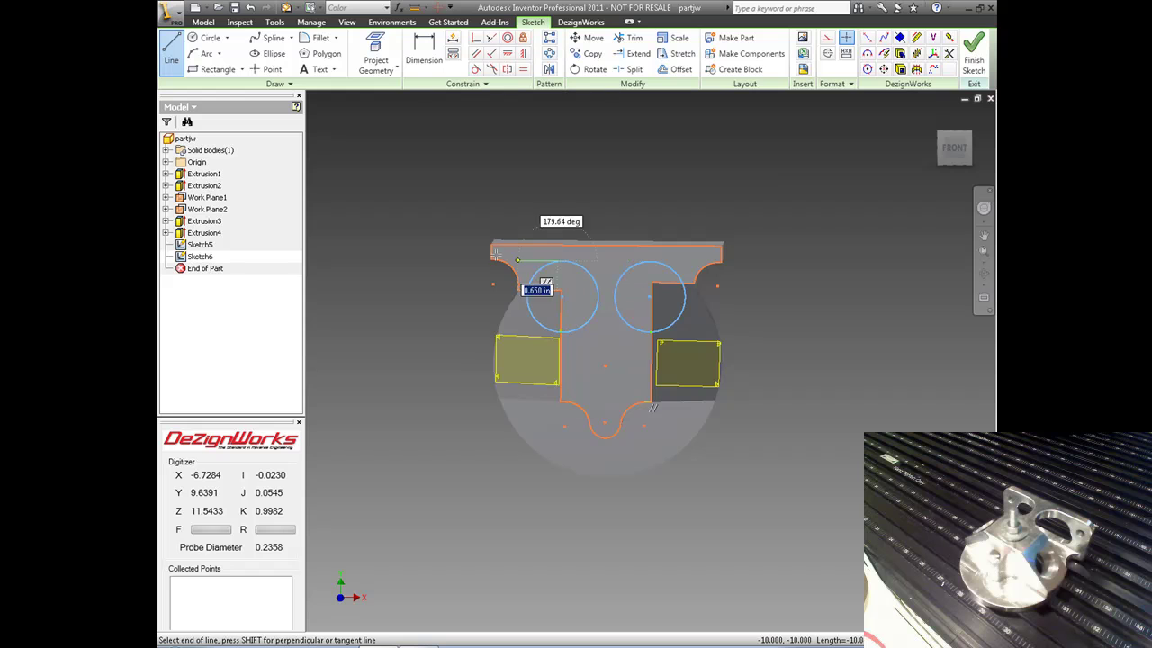
click(409, 262)
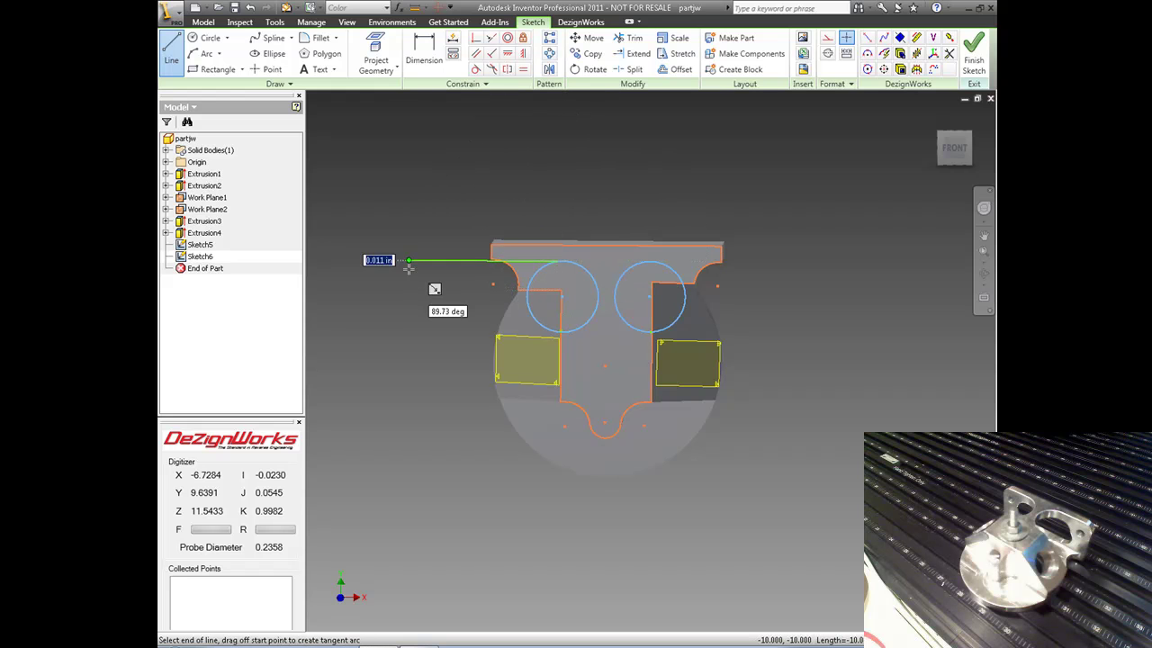
click(405, 341)
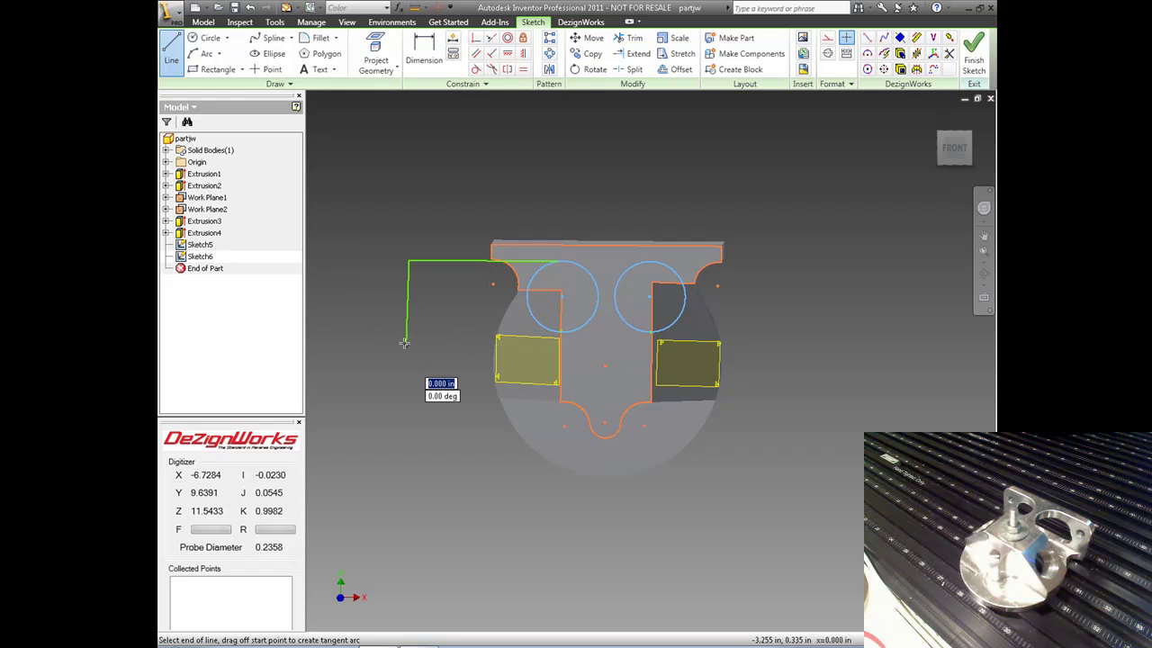
key(Escape)
Draw a line from the bottom of the left circle outward until it crosses the vertical line.
click(171, 52)
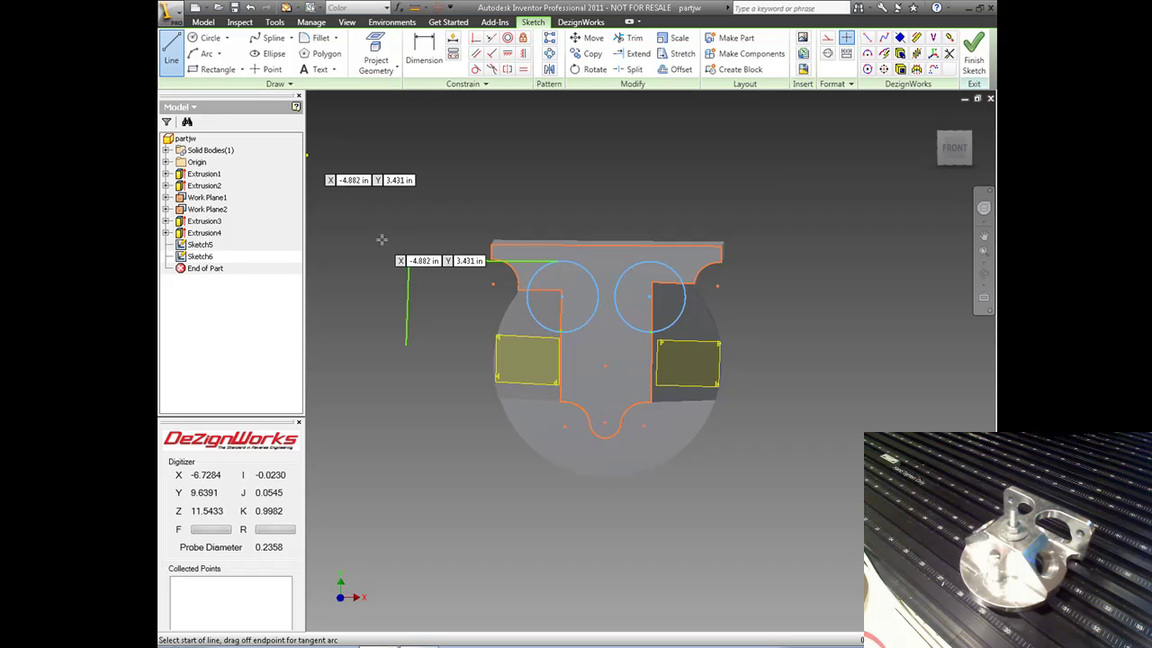
click(553, 331)
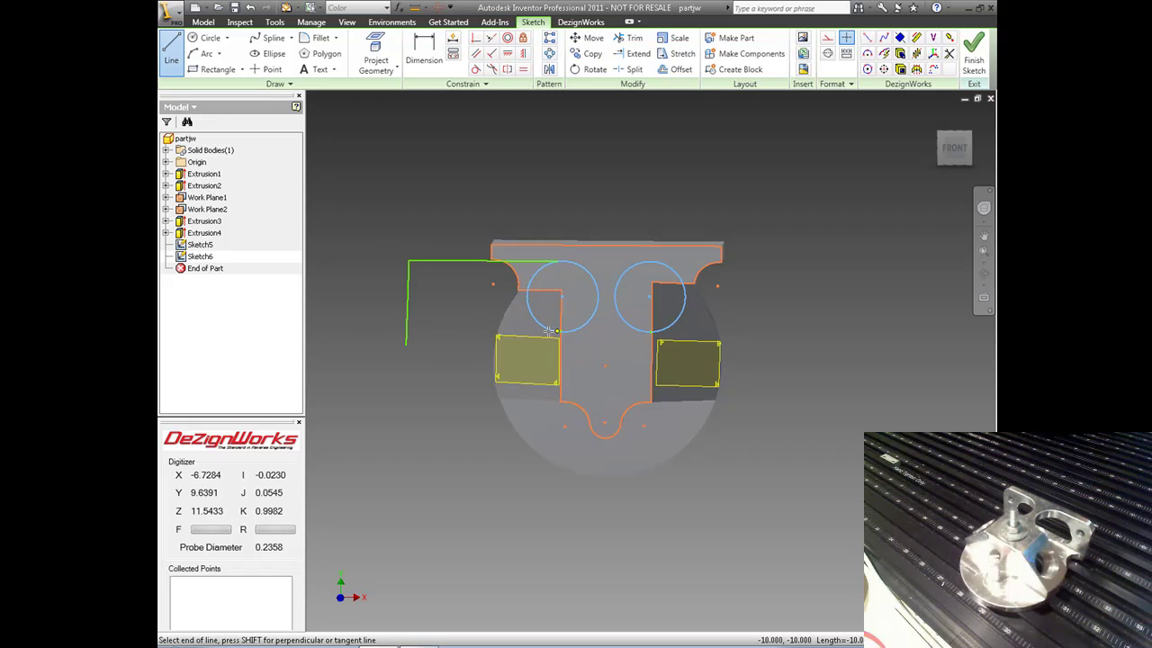
click(397, 328)
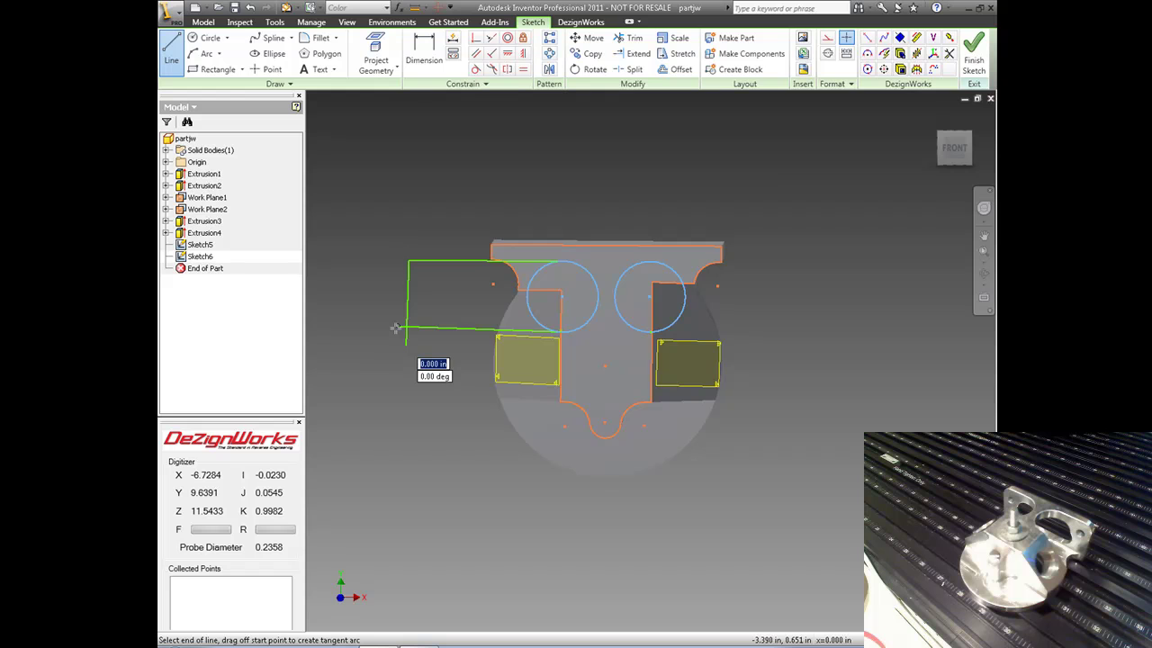
key(Escape)
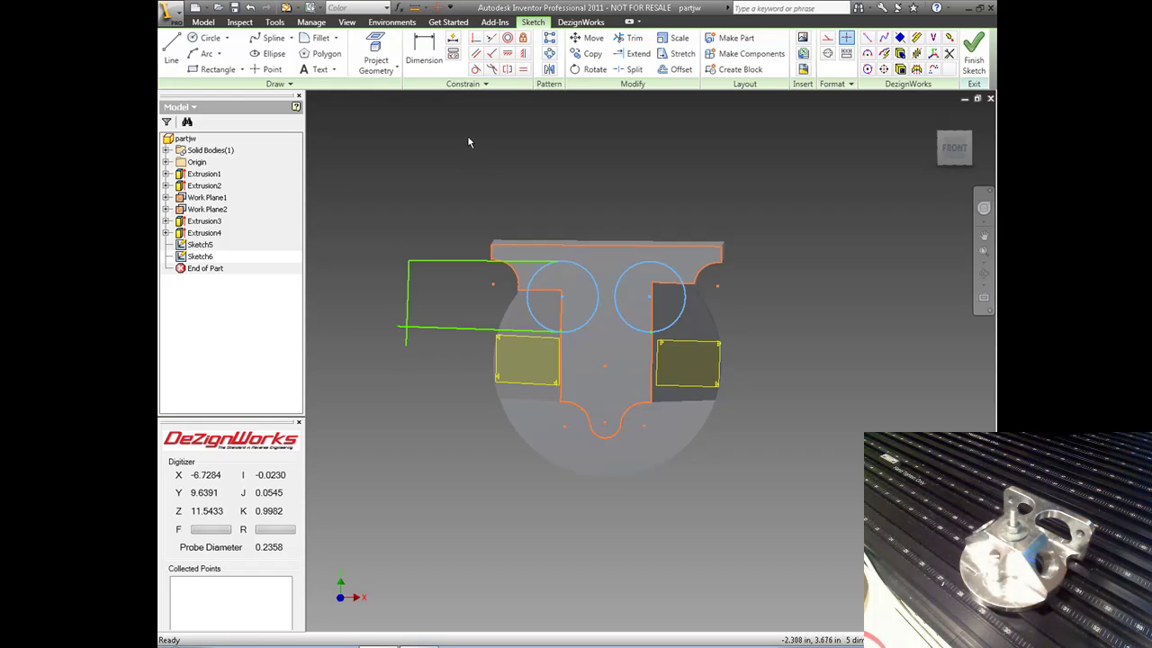
click(168, 47)
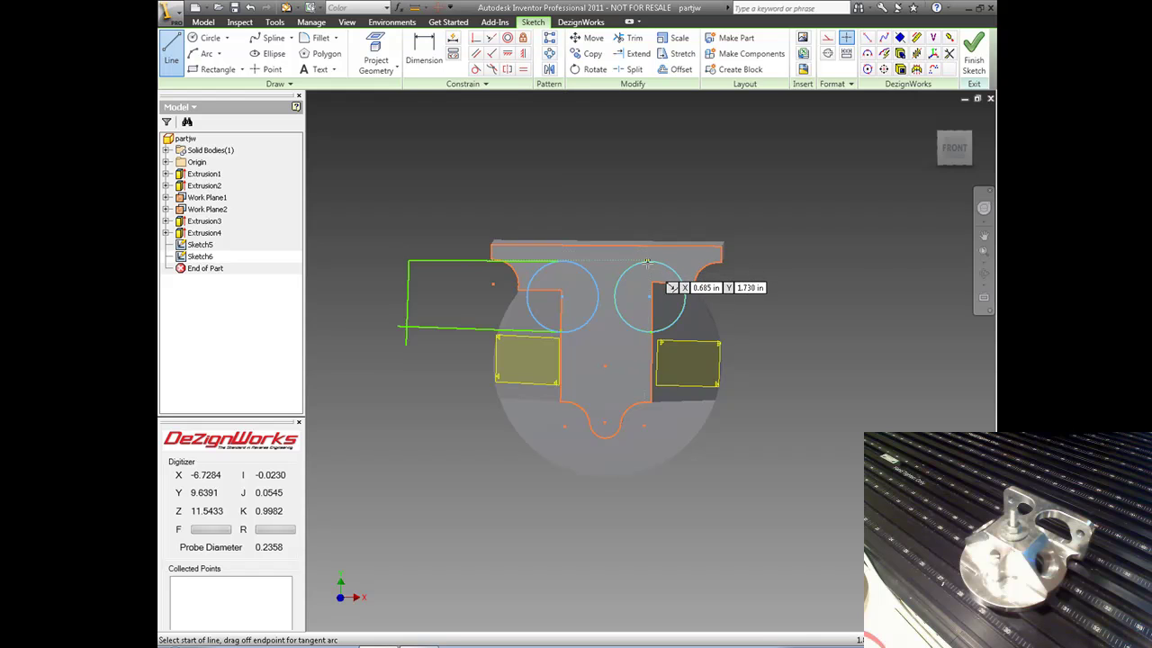
scroll(647, 262, up, 5)
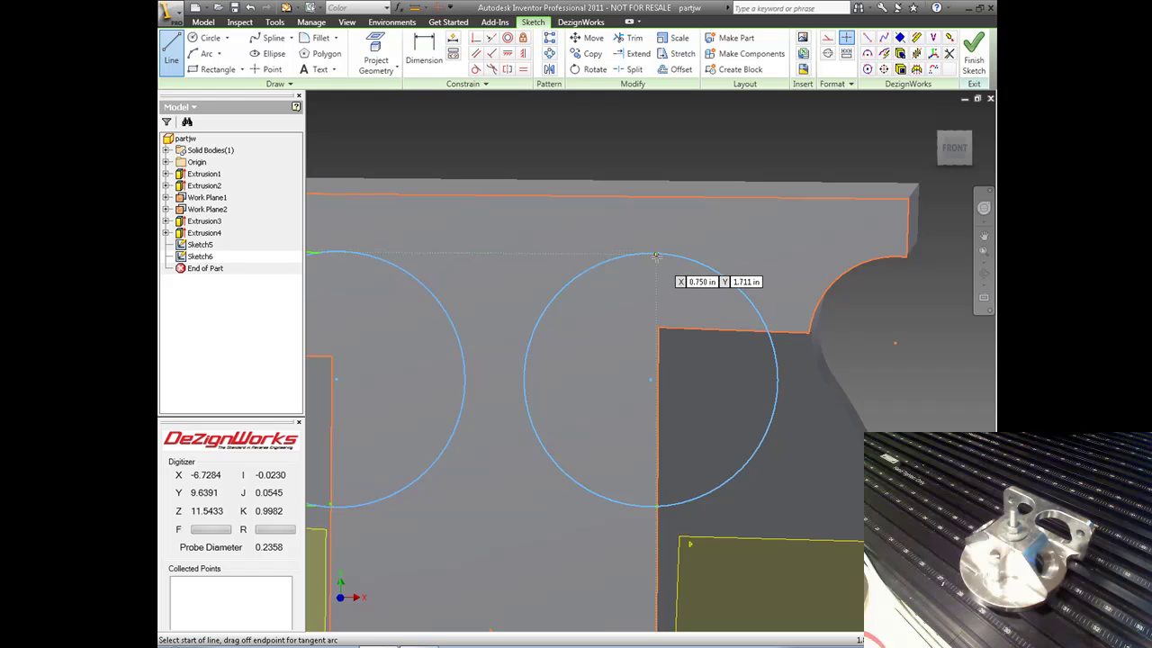
click(657, 253)
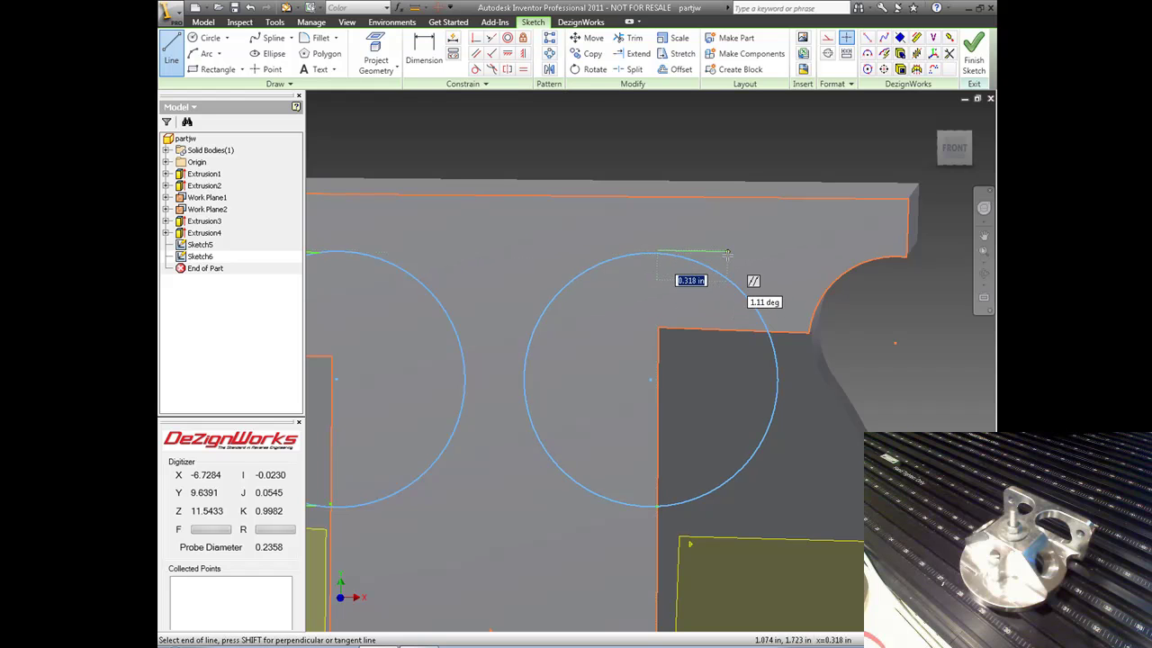
key(Escape)
scroll(727, 259, down, 5)
Draw a line from the top of the right circle outward past the part, followed by a line straight down from its end.
click(171, 49)
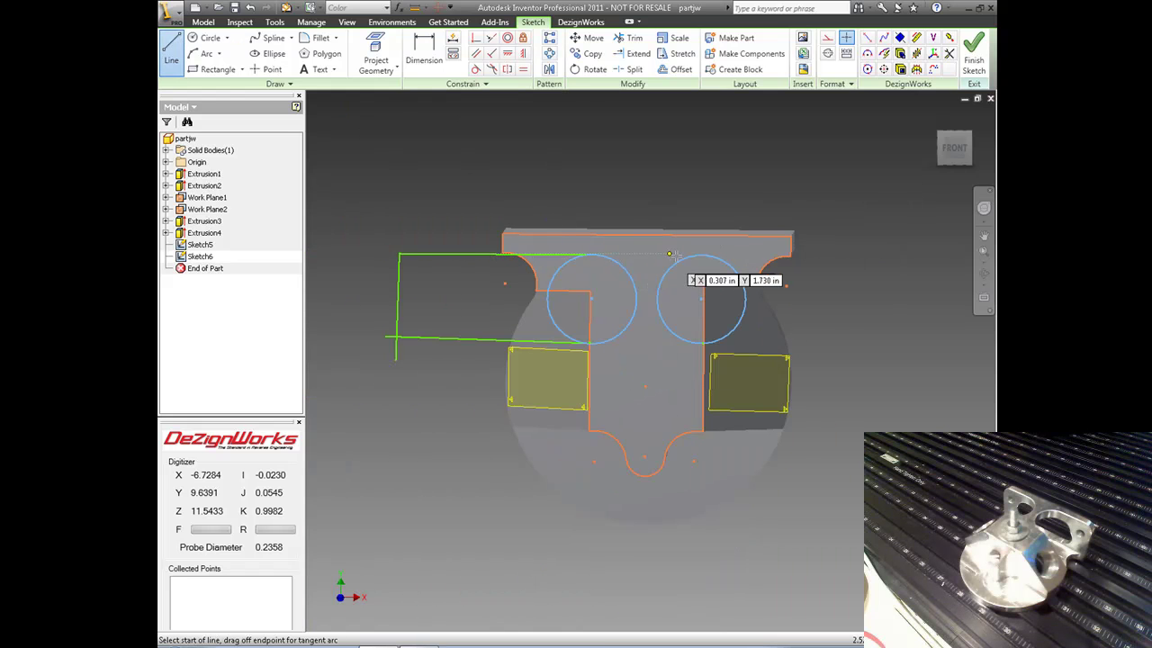
click(701, 256)
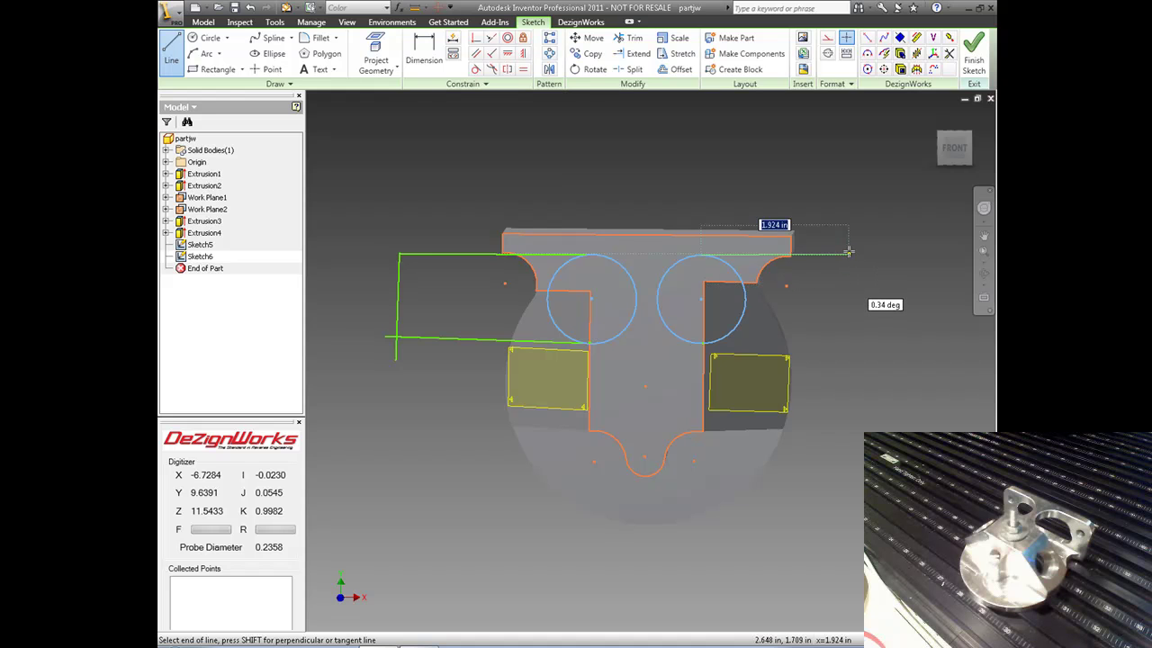
click(848, 254)
click(847, 360)
key(Escape)
Draw a line from the bottom of the right circle outward past the vertical line on that side.
key(l)
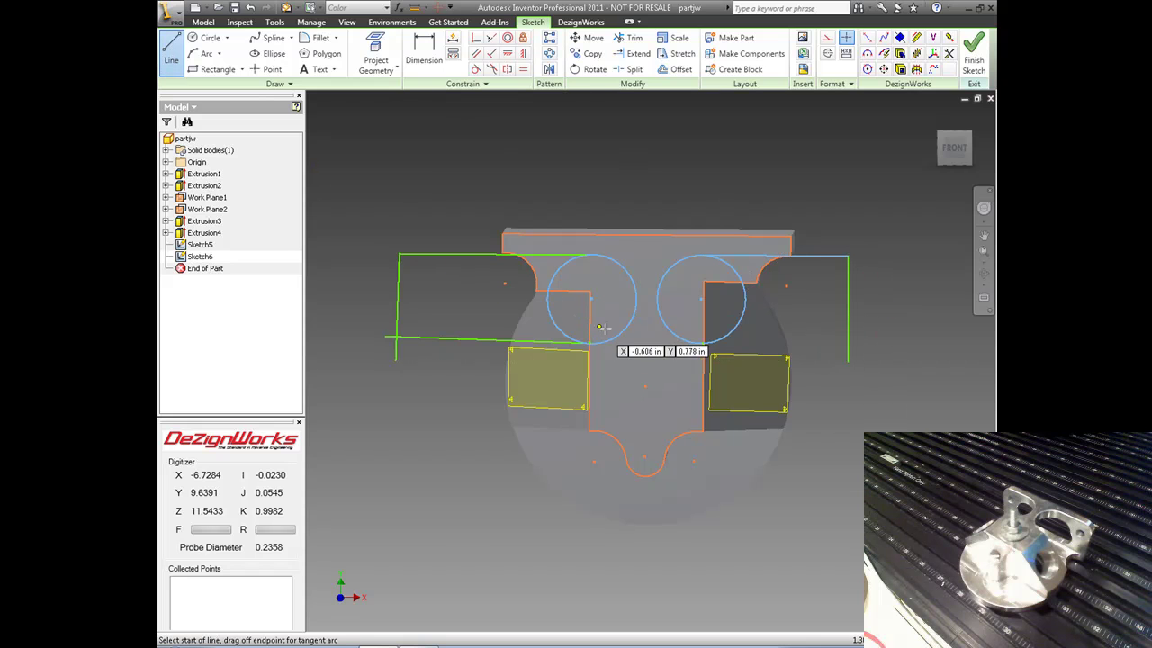
click(702, 343)
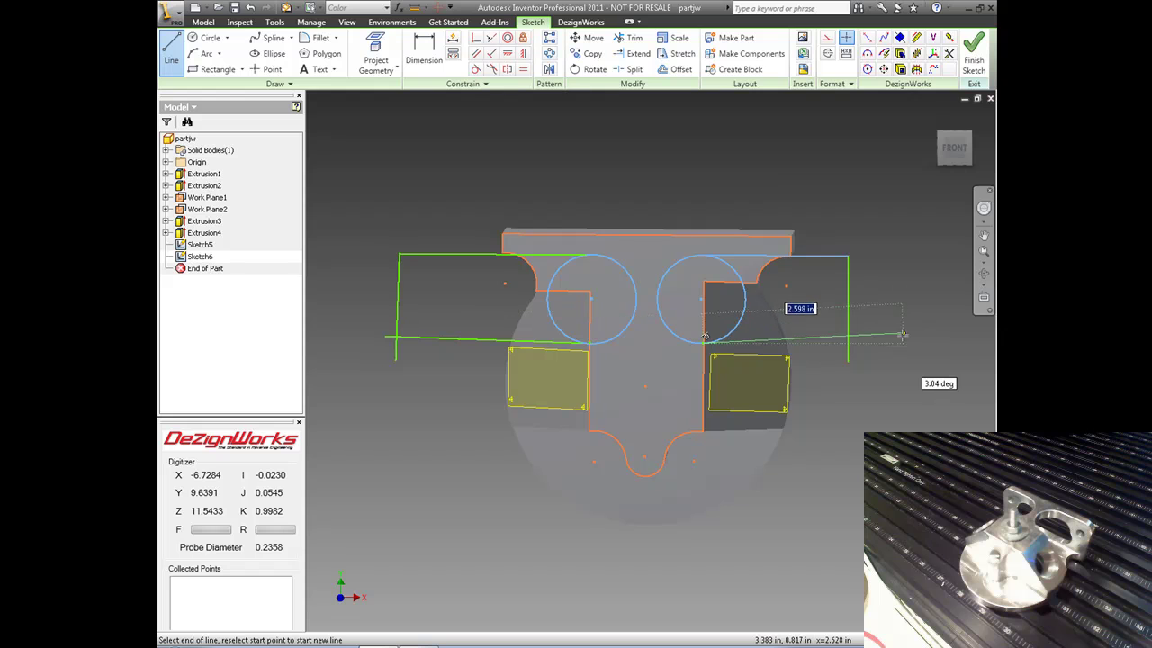
click(899, 341)
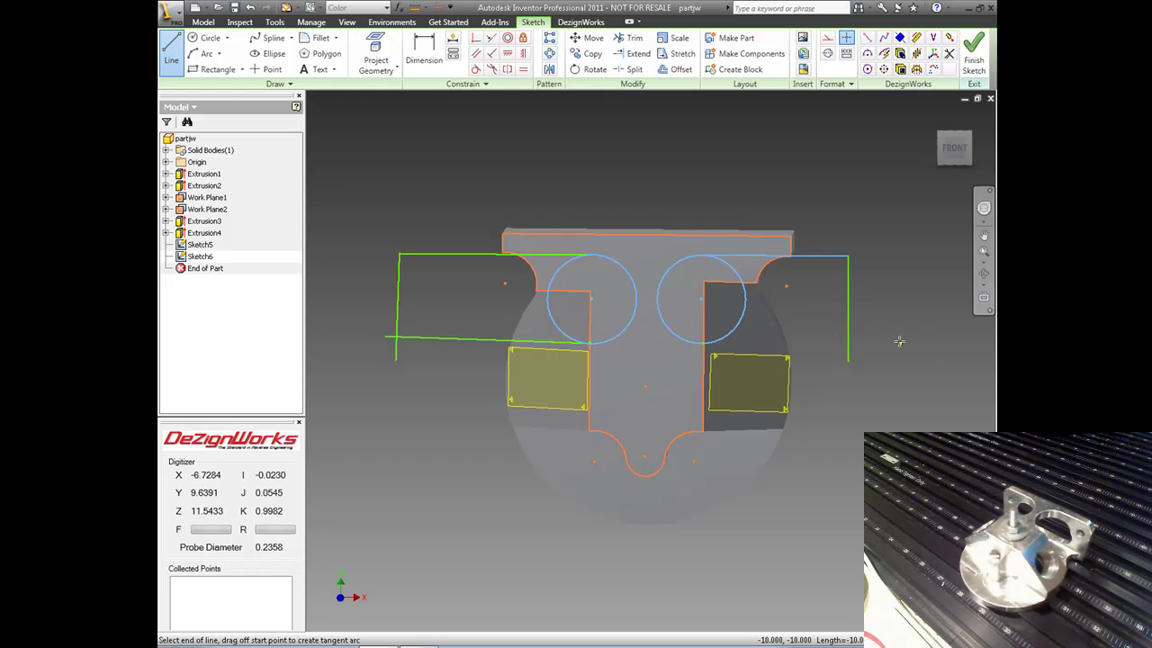
Trim the overhanging line ends and the outer halves of both circles to leave two closed, rounded slot profiles.
key(Escape)
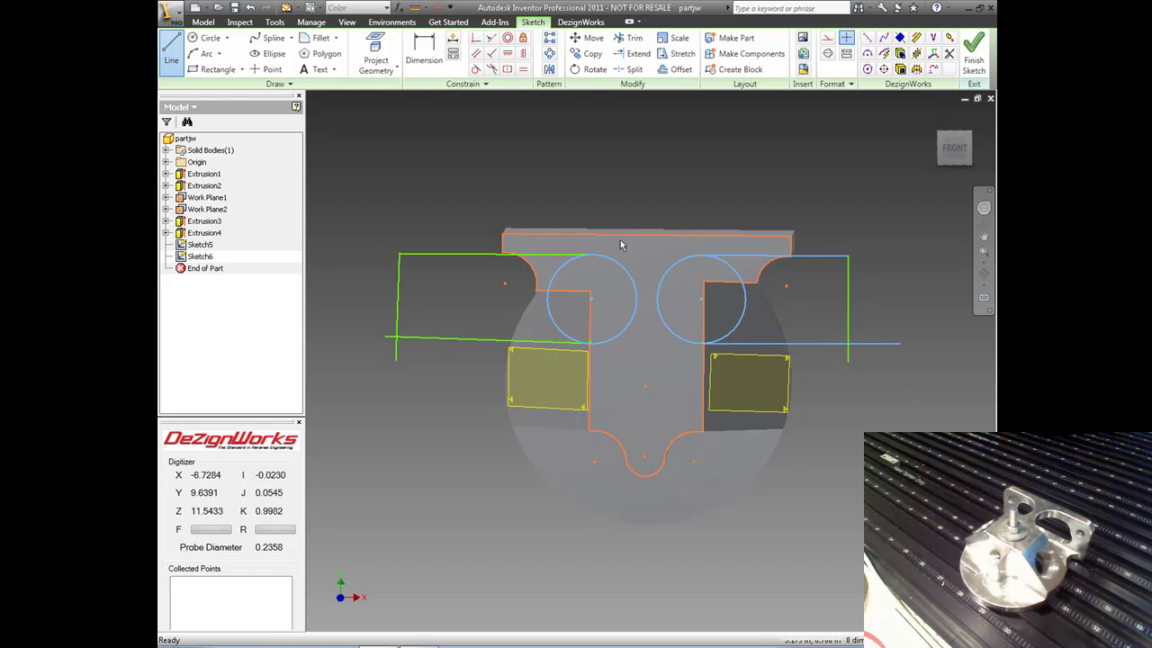
key(Escape)
click(638, 38)
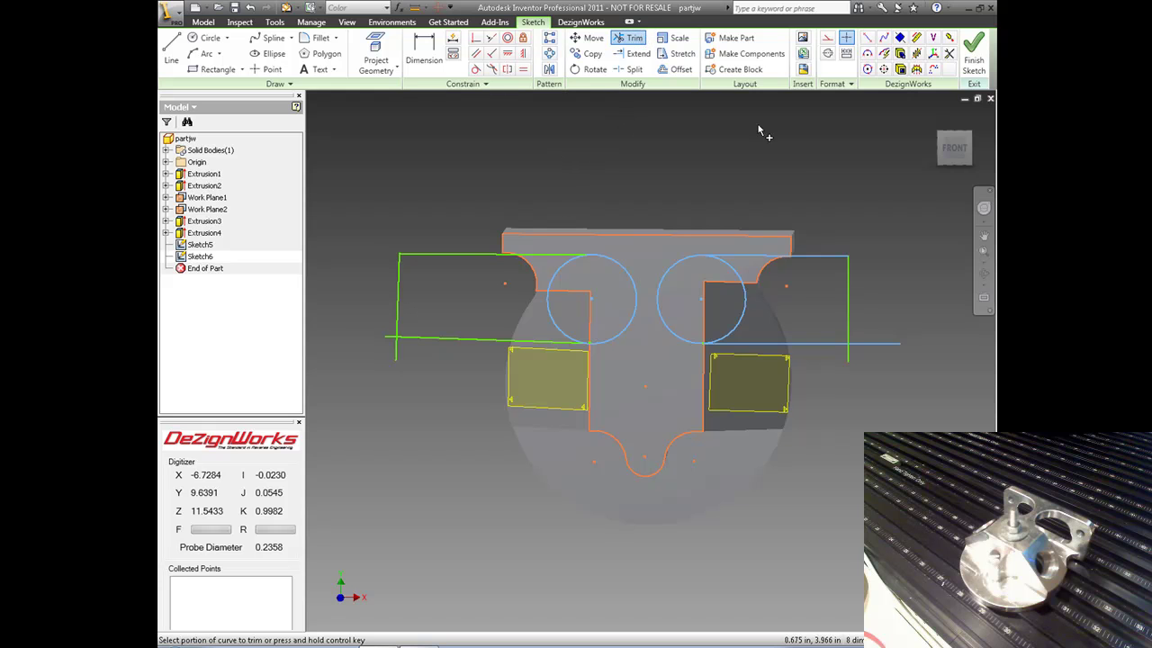
click(849, 358)
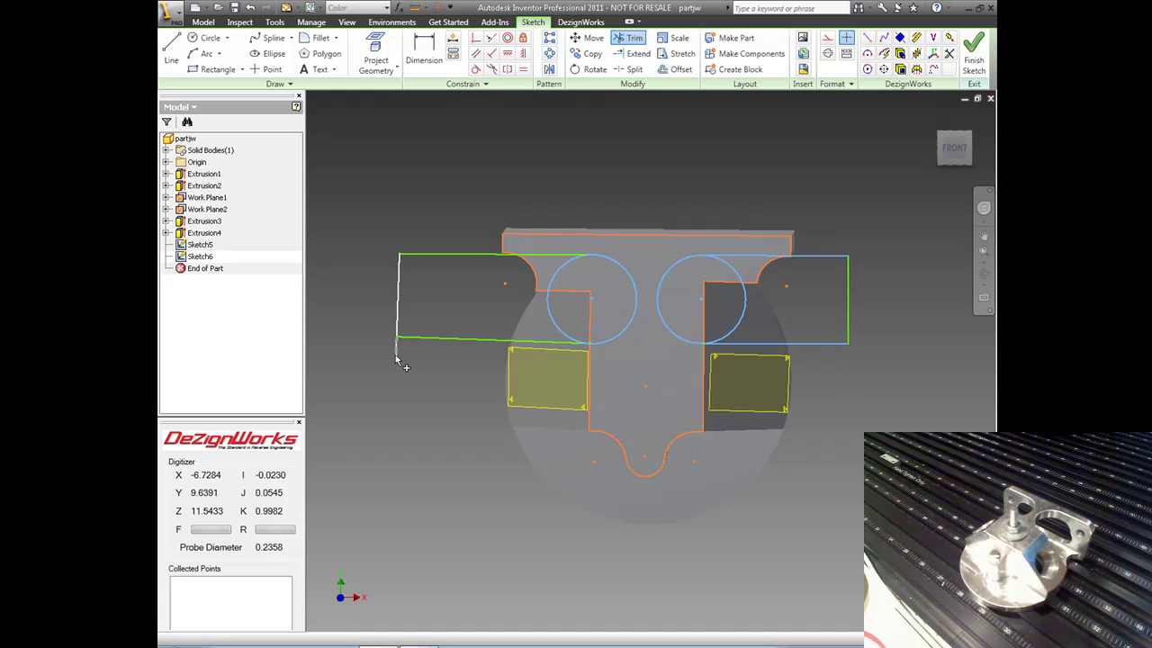
click(550, 318)
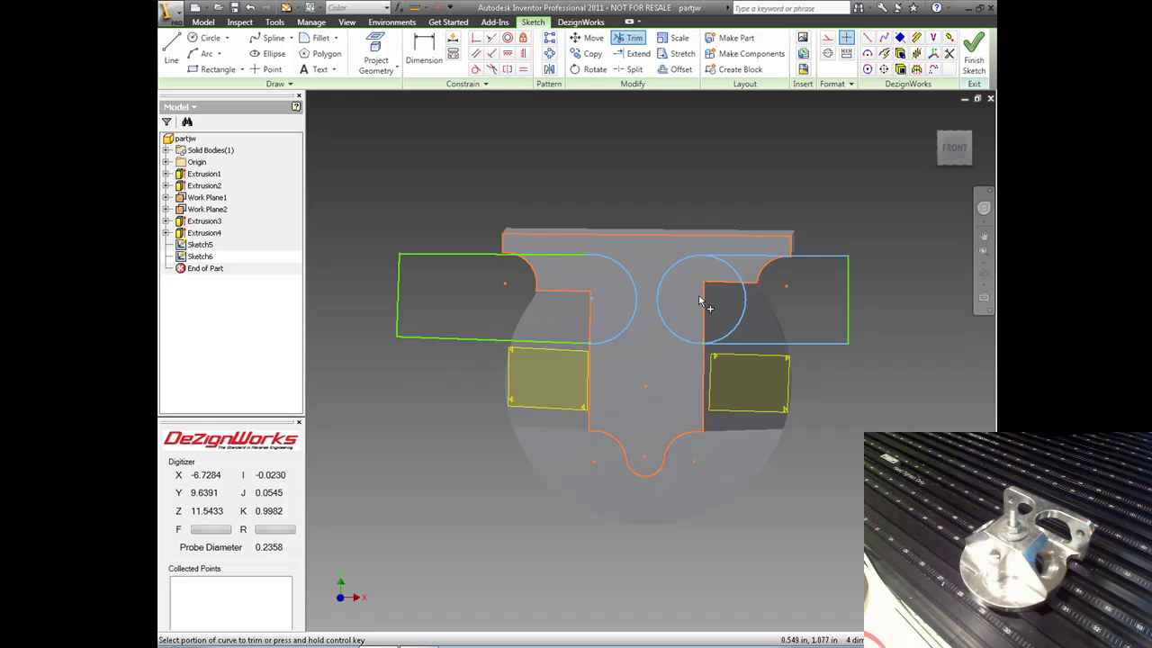
click(744, 321)
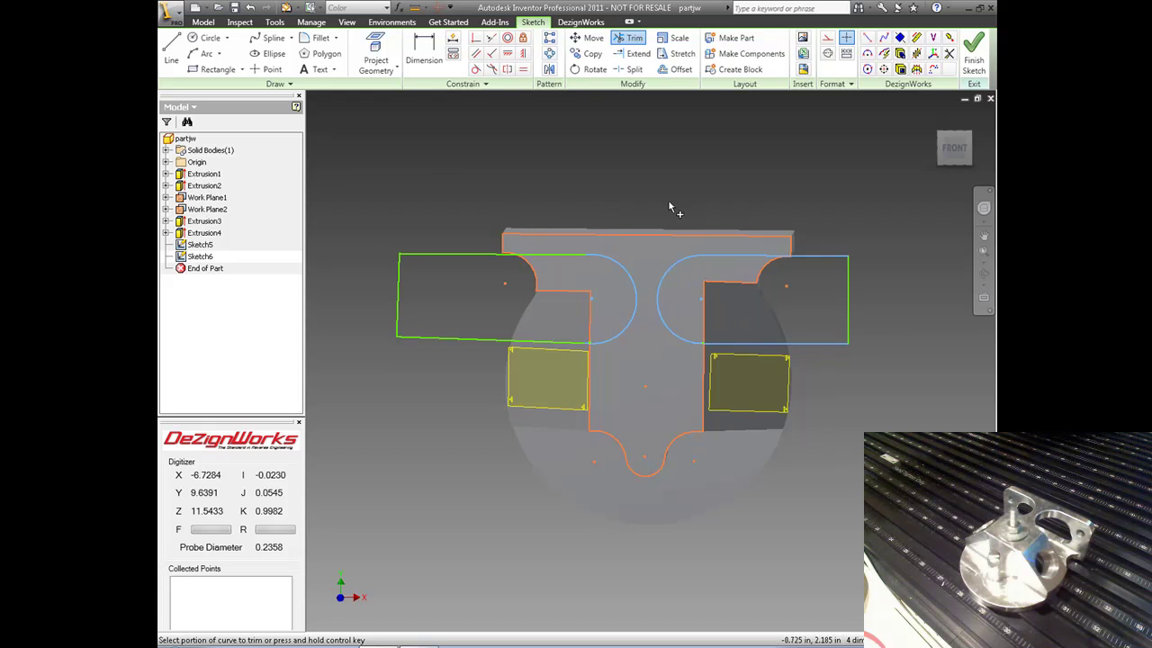
Cut both rounded slot profiles into the part with the DezignWorks Cut tool at a taper angle of 0.
click(899, 72)
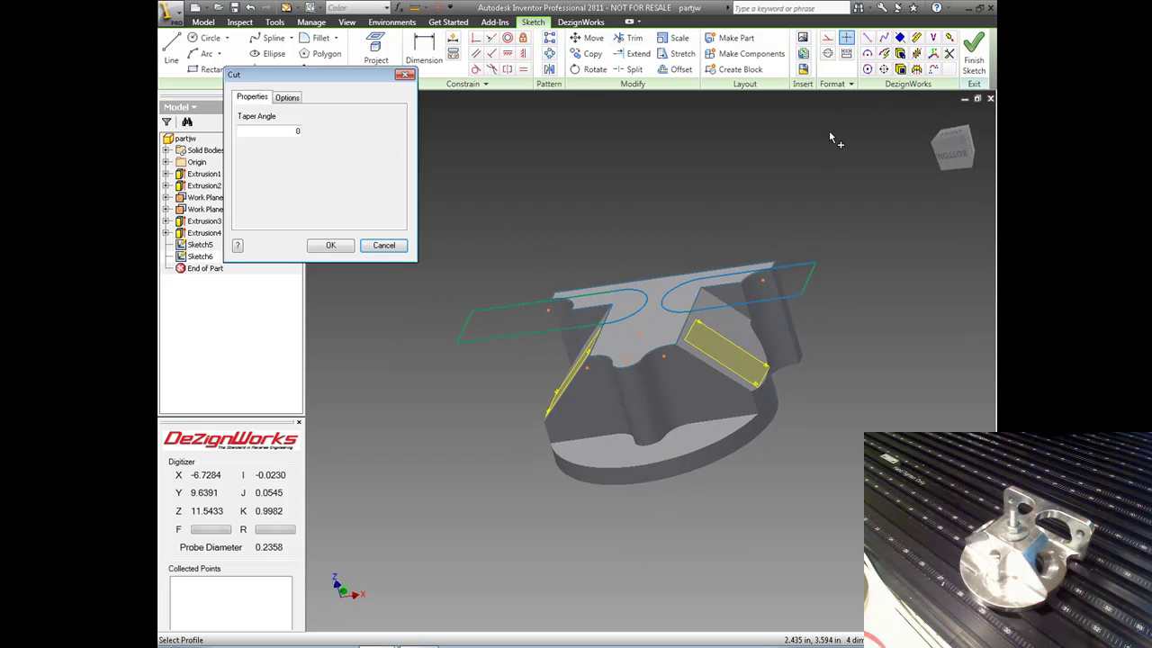
click(797, 293)
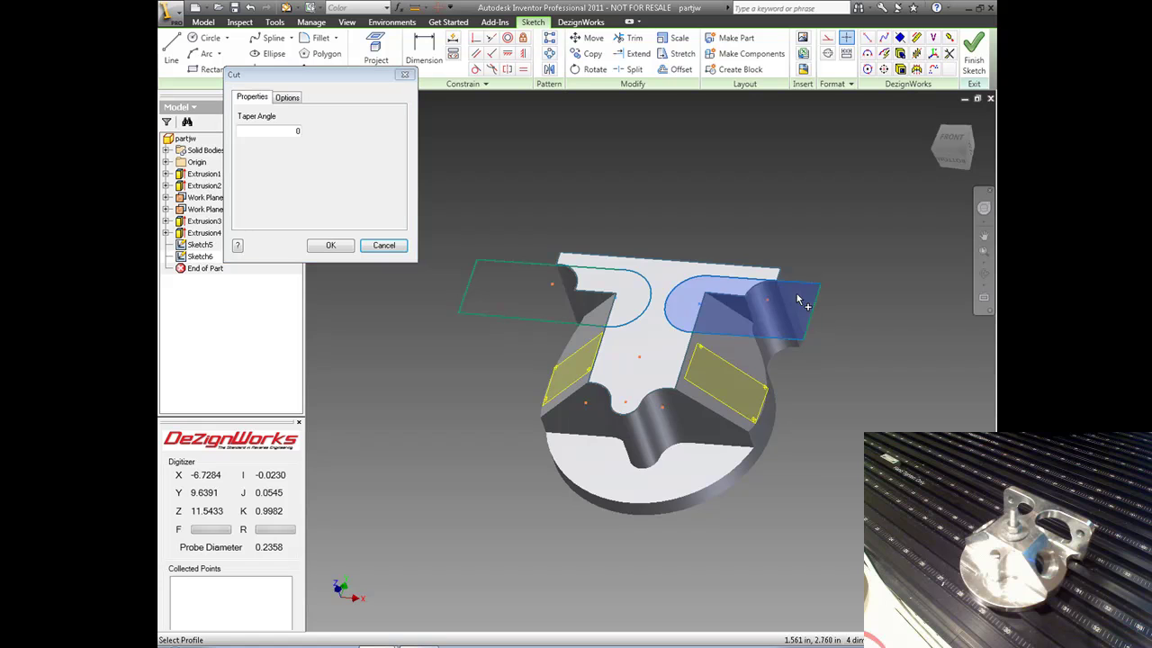
click(548, 280)
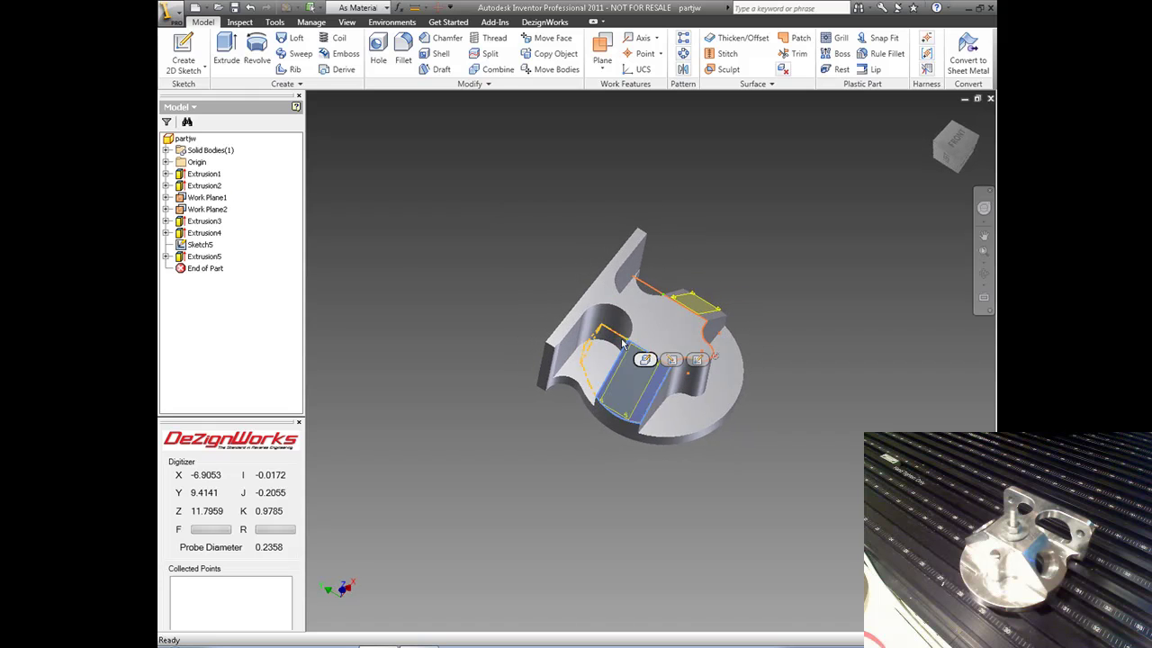
Start a sketch on the left angled face and digitize the hole's circle there with manual compensation.
right_click(641, 383)
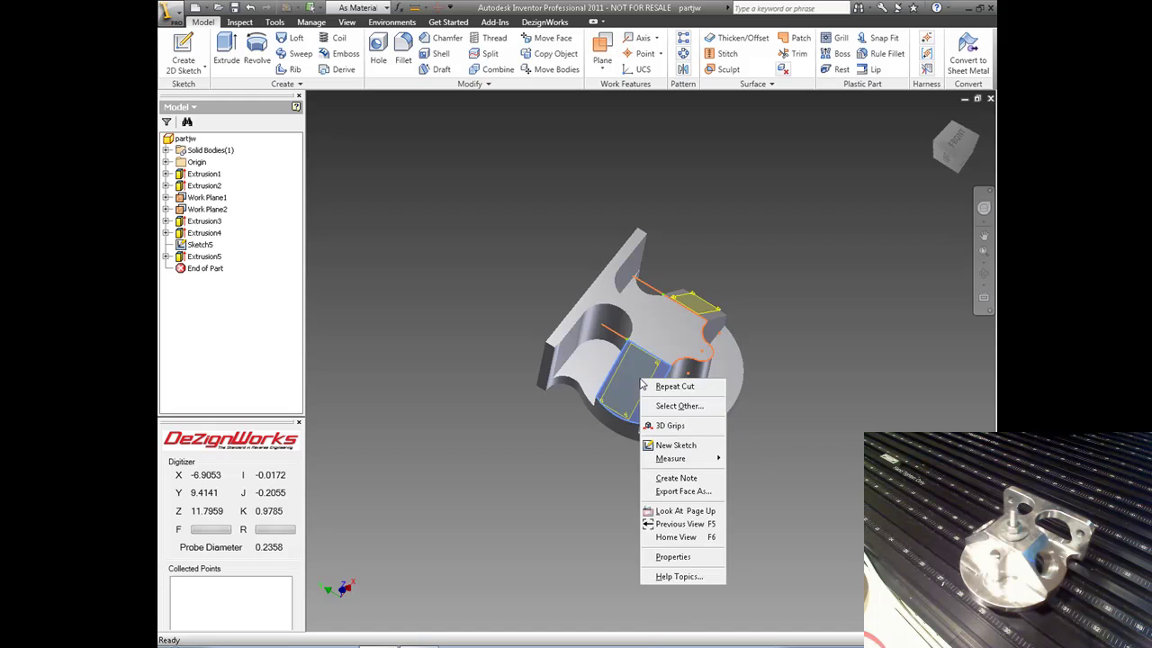
click(673, 444)
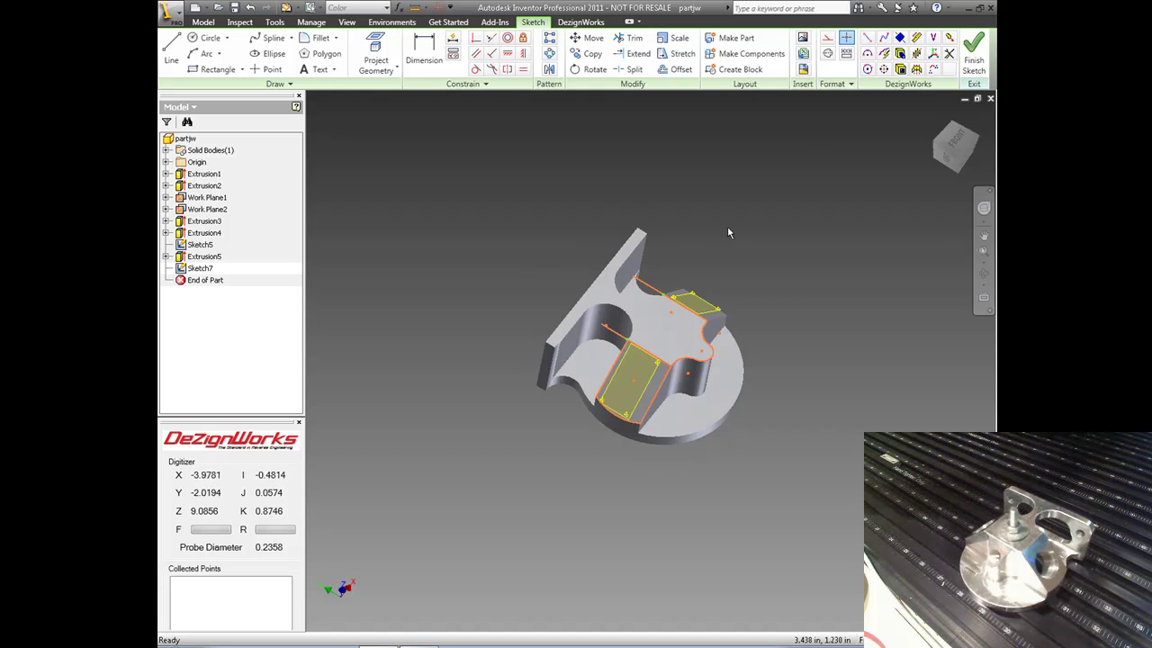
click(866, 69)
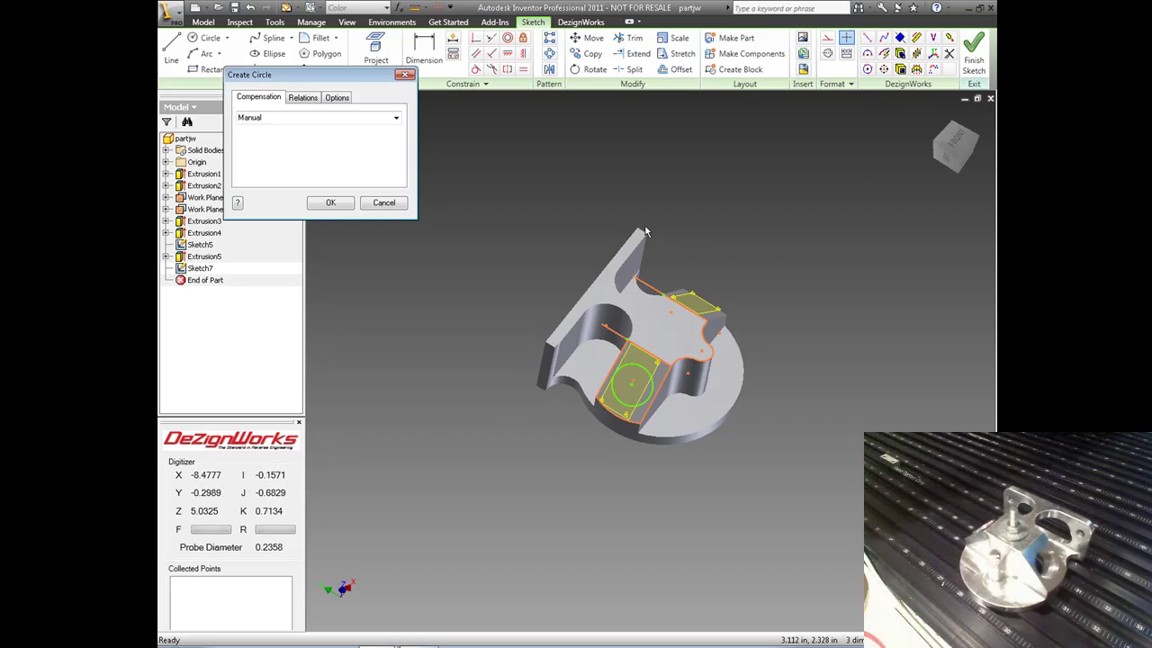
click(329, 203)
middle_drag(462, 257, 440, 233)
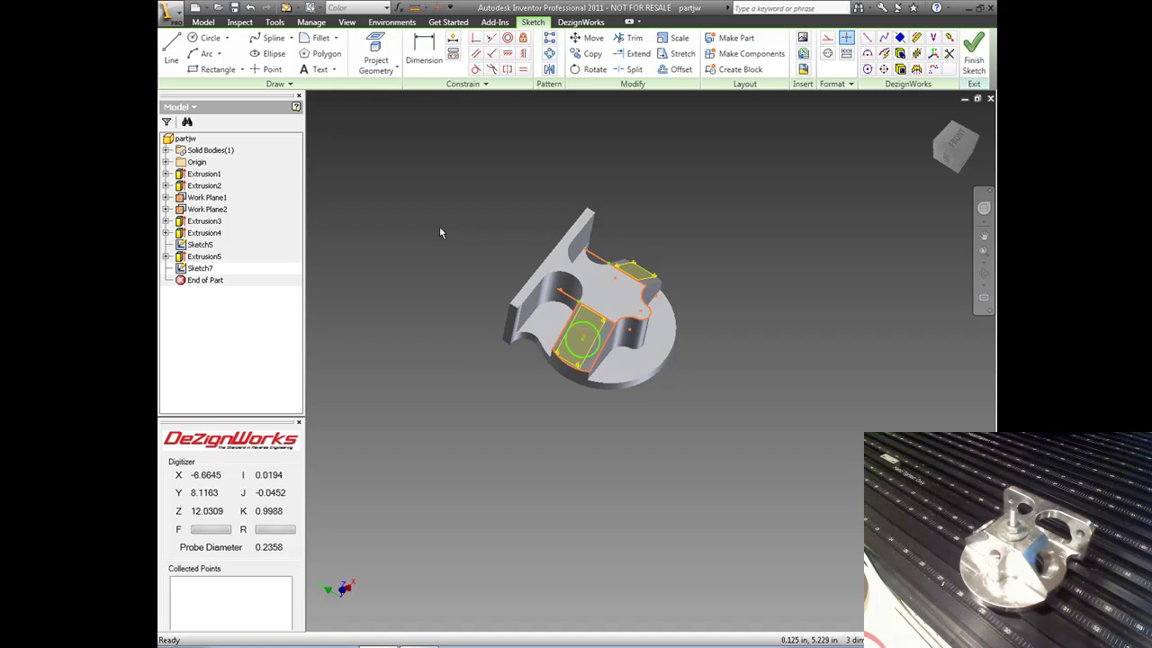
key(F6)
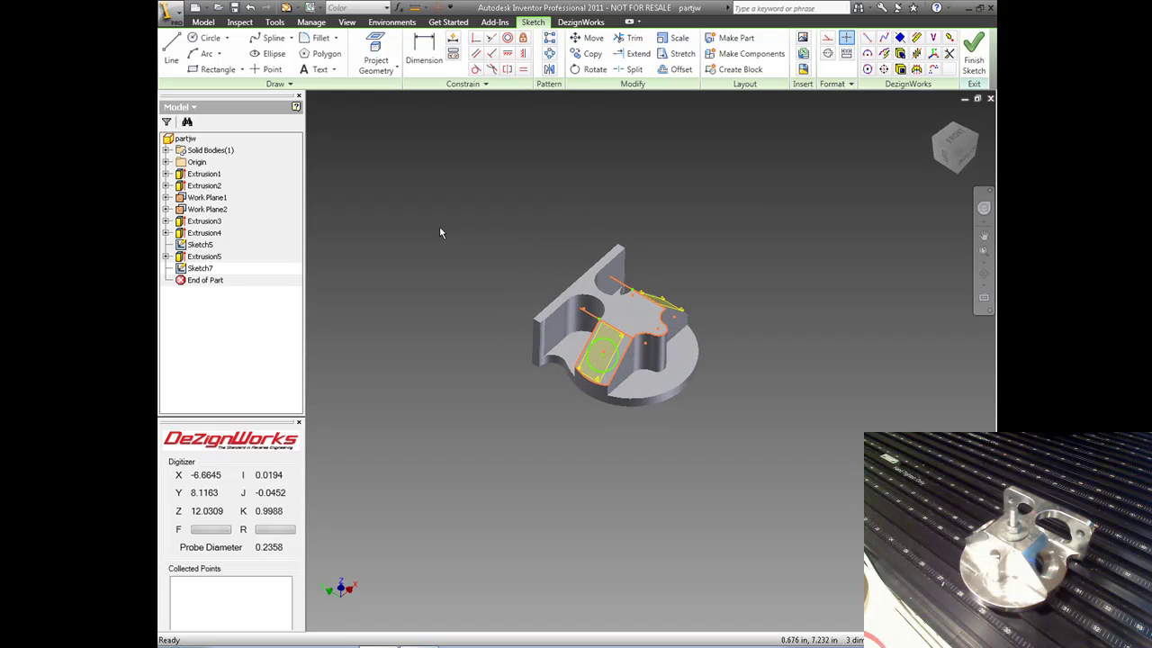
Finish the circle sketch and extrude it as a 2.750 in cut into the left angled face.
right_click(440, 233)
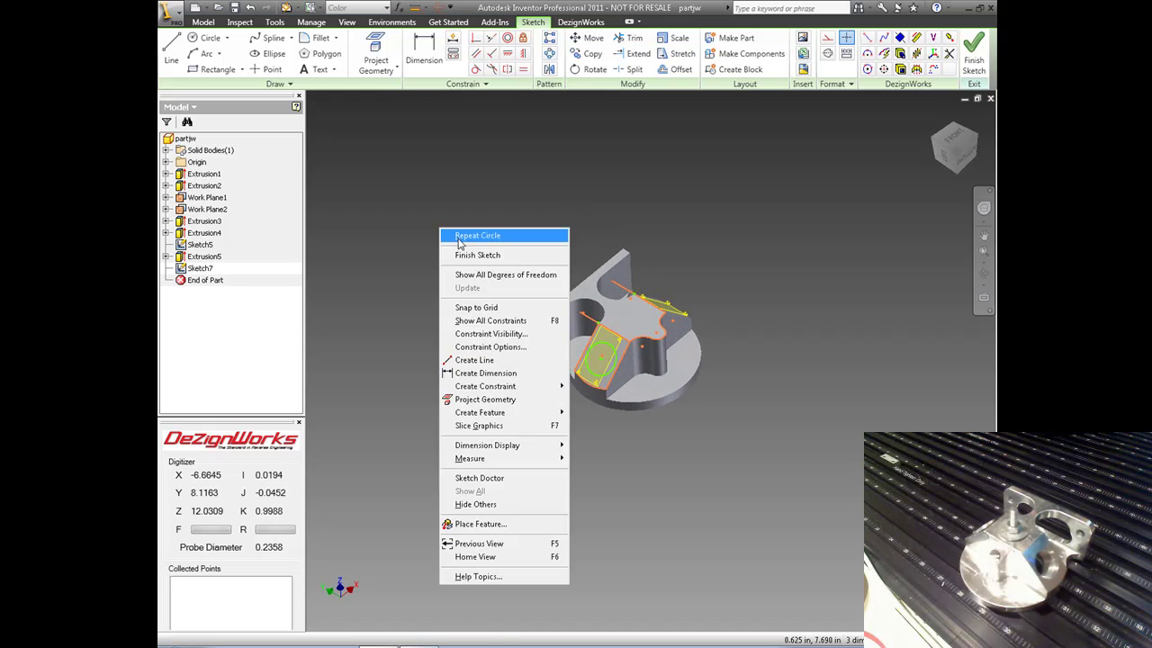
click(475, 254)
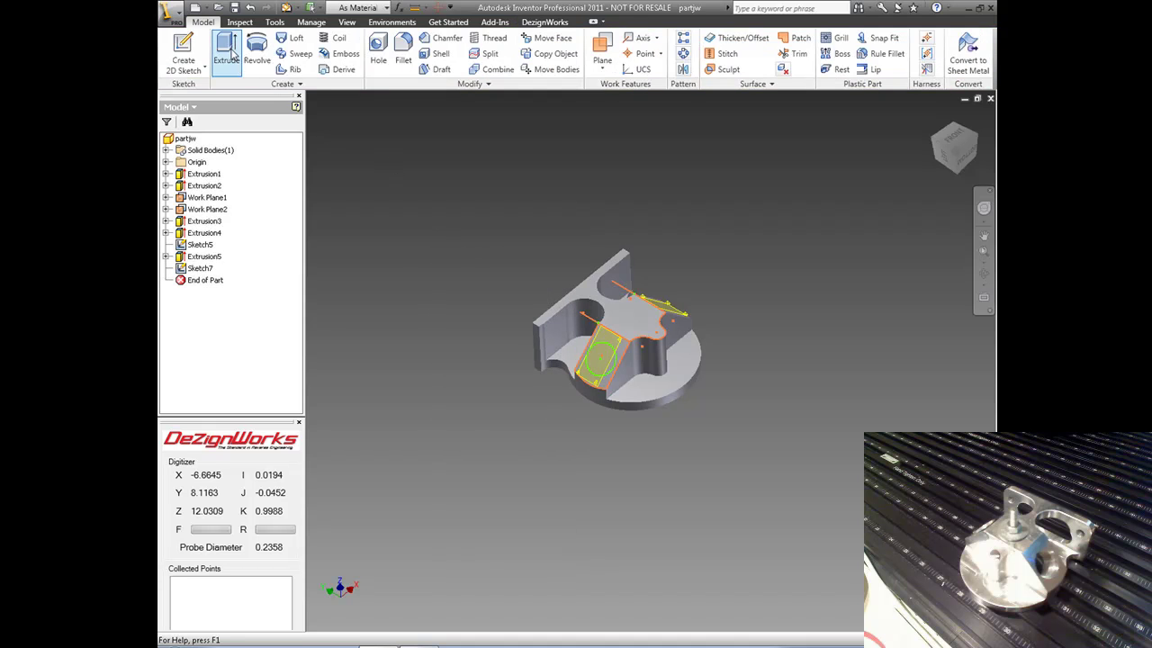
click(229, 52)
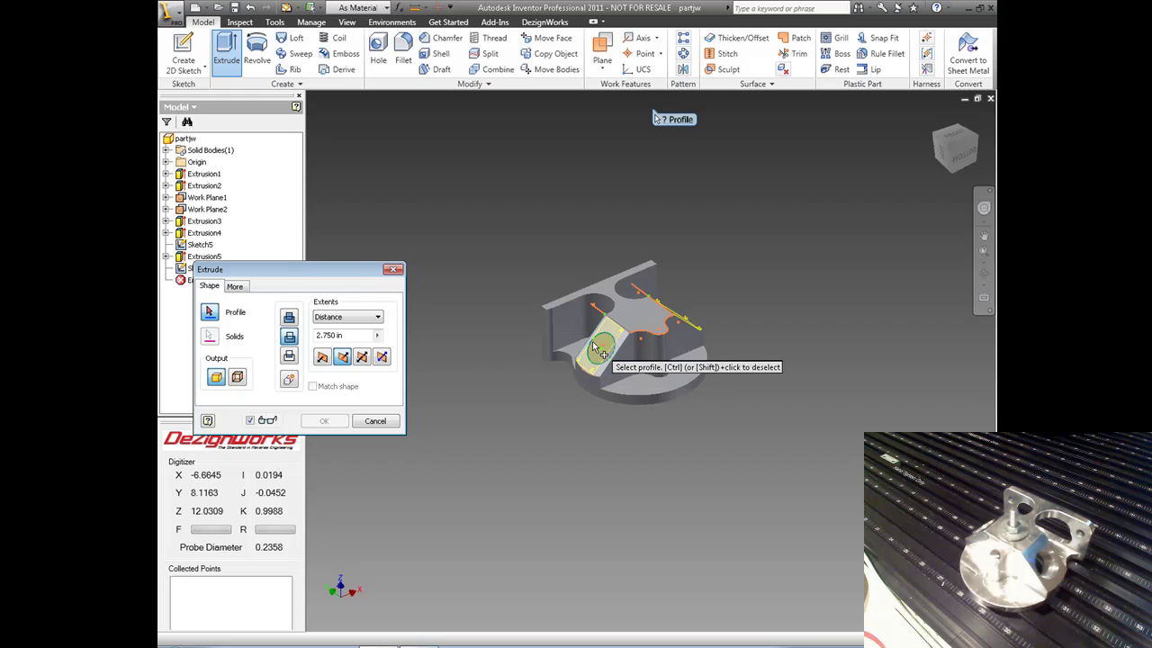
click(628, 381)
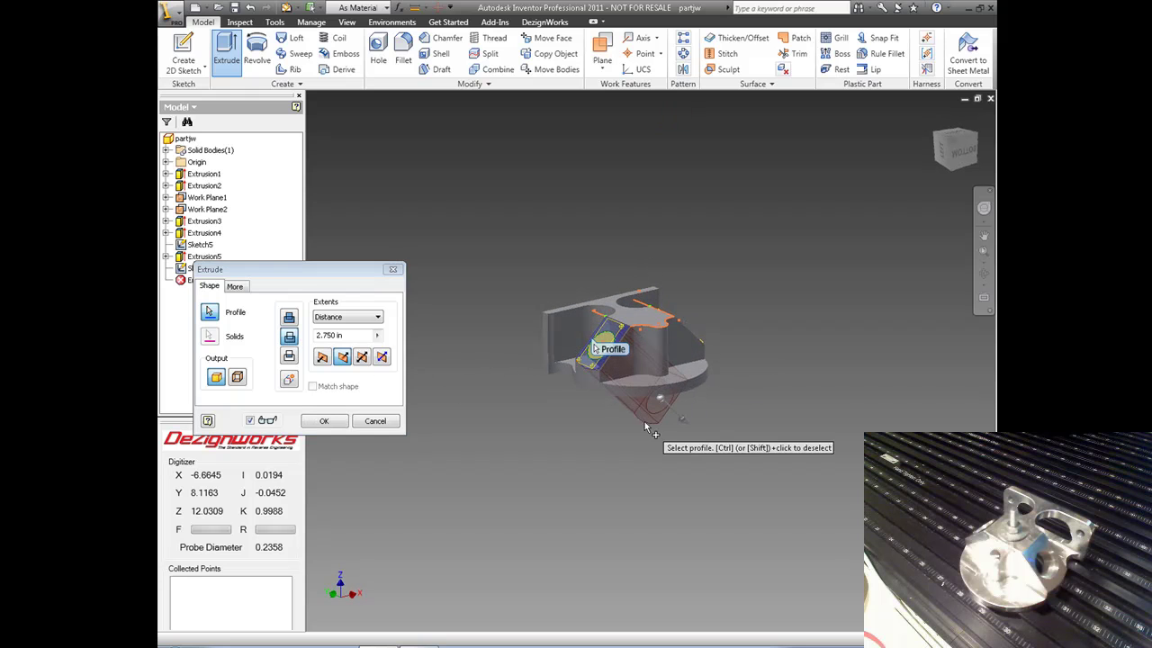
click(324, 420)
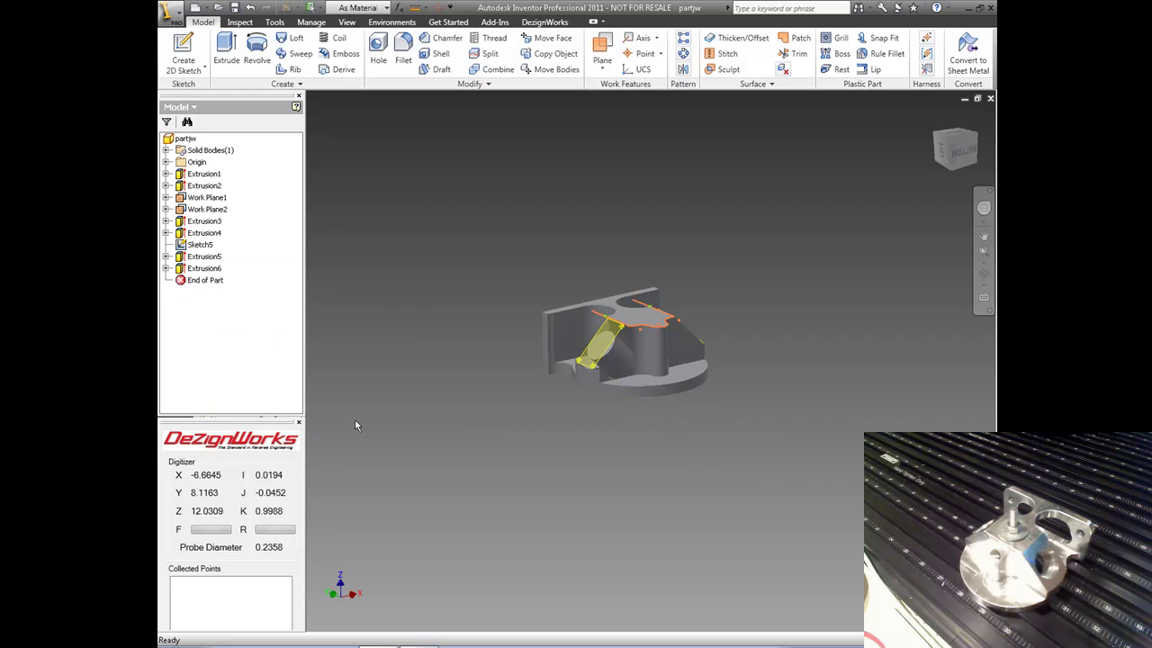
Start a sketch on the opposite angled face and digitize its hole circle with manual compensation.
shift+middle_drag(438, 389, 467, 283)
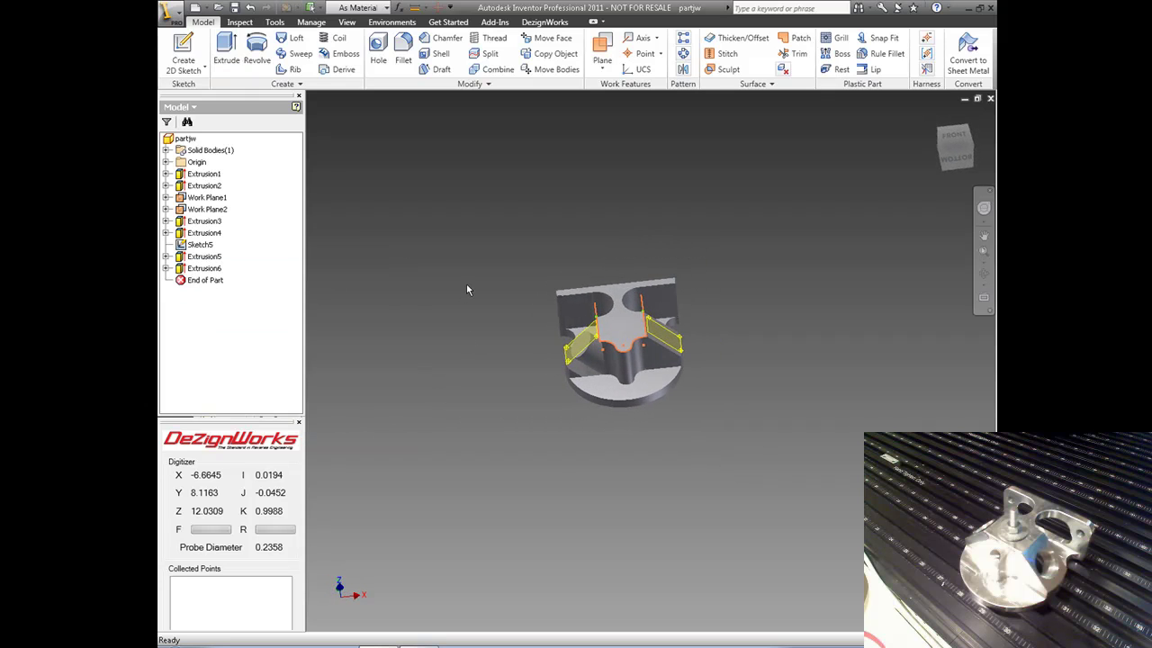
right_click(466, 285)
click(534, 273)
shift+middle_drag(533, 273, 657, 344)
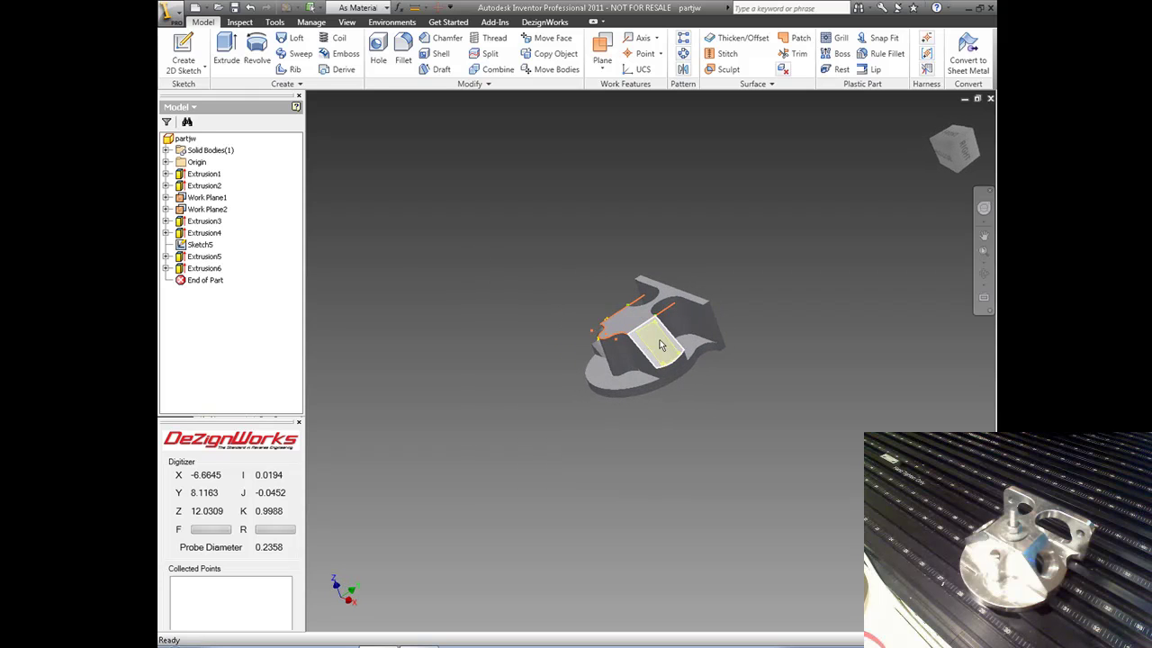
click(659, 349)
right_click(657, 350)
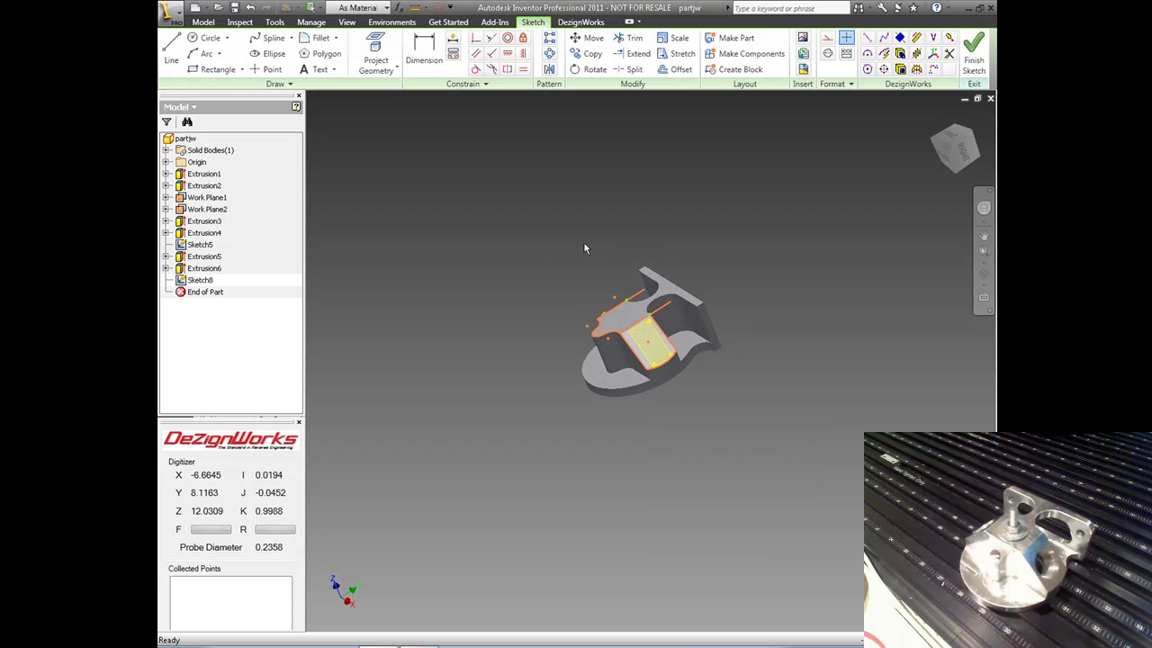
click(867, 72)
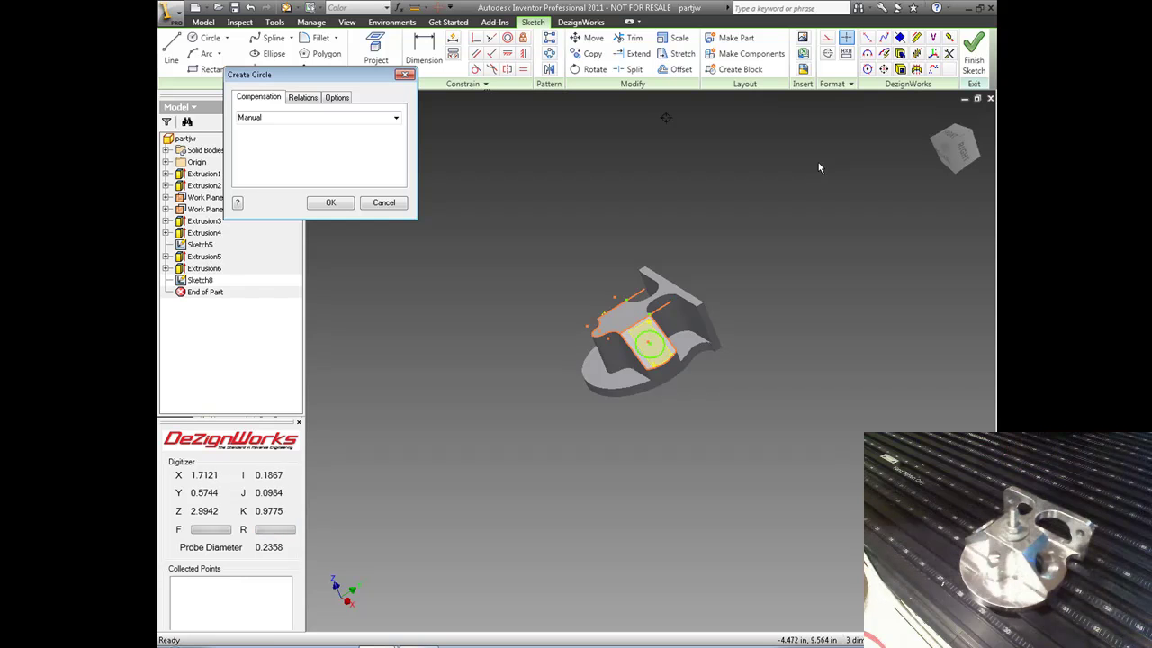
click(340, 203)
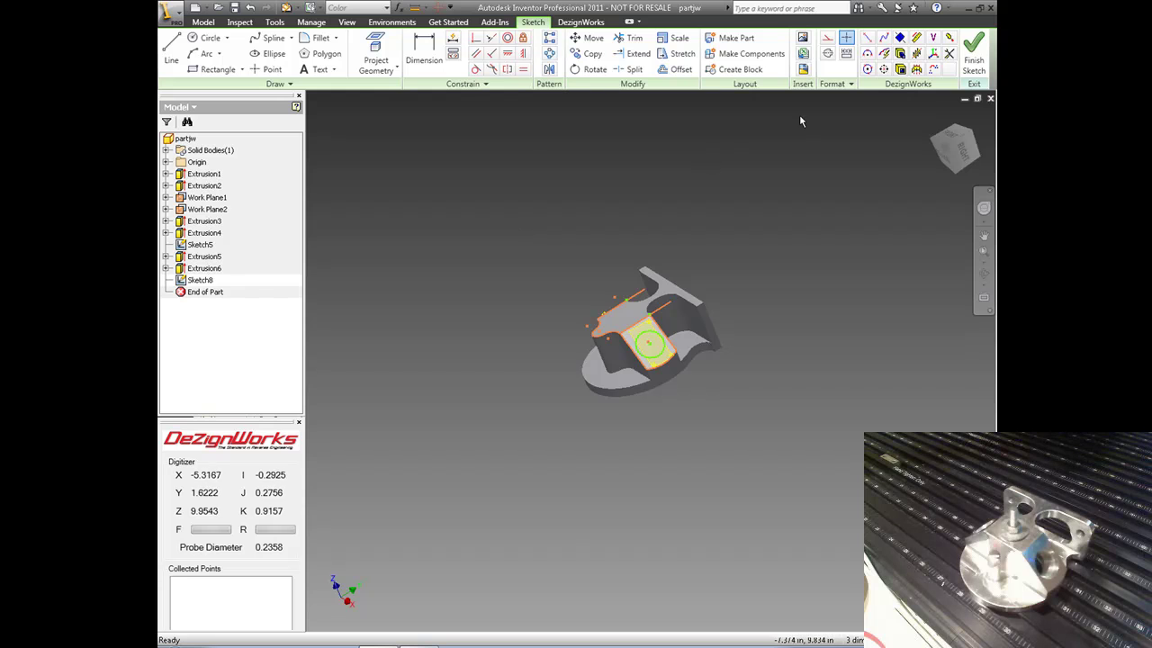
Finish the sketch and extrude the circle on the right angled face as a 2.750 in cut into the part.
right_click(446, 195)
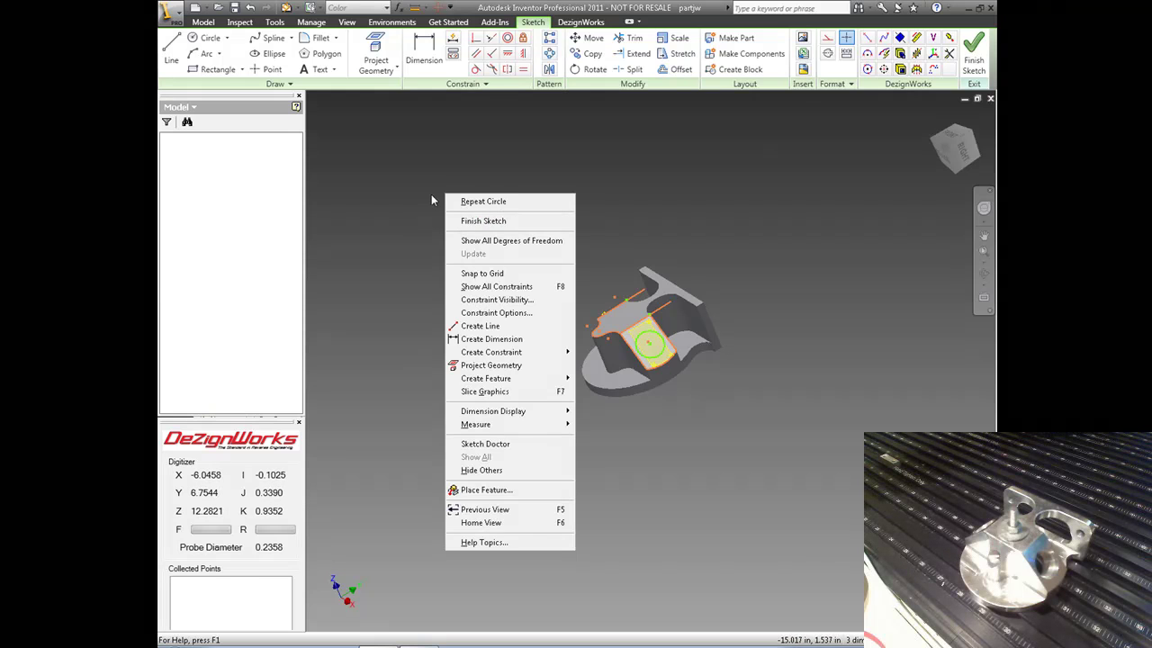
click(463, 220)
click(226, 50)
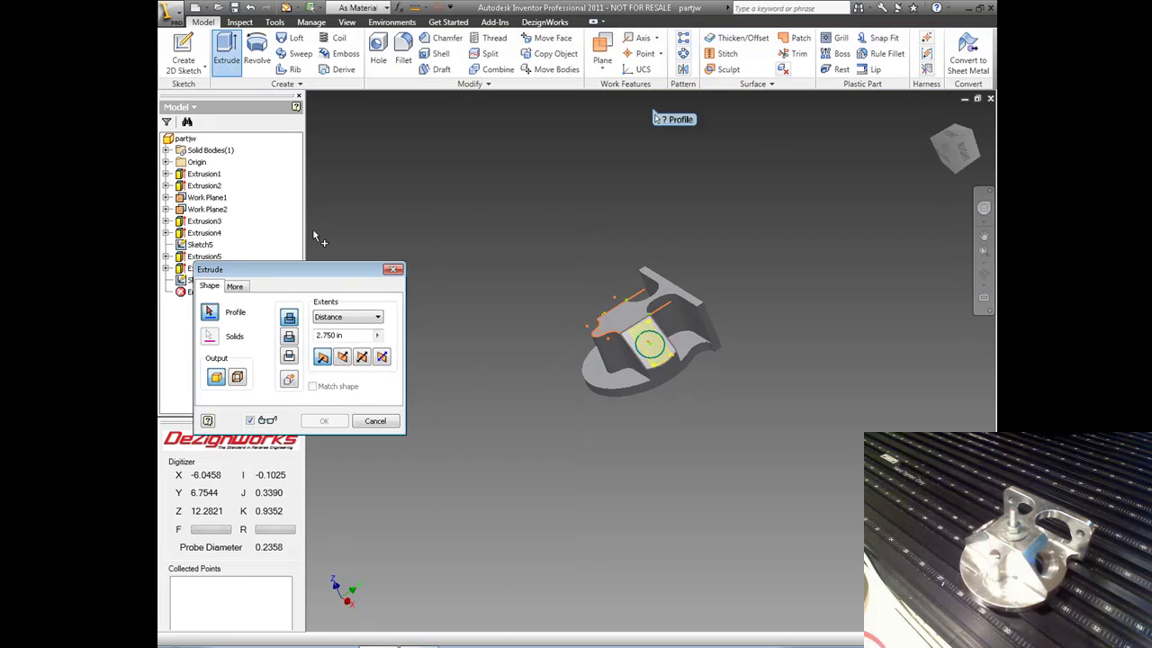
click(289, 336)
click(342, 357)
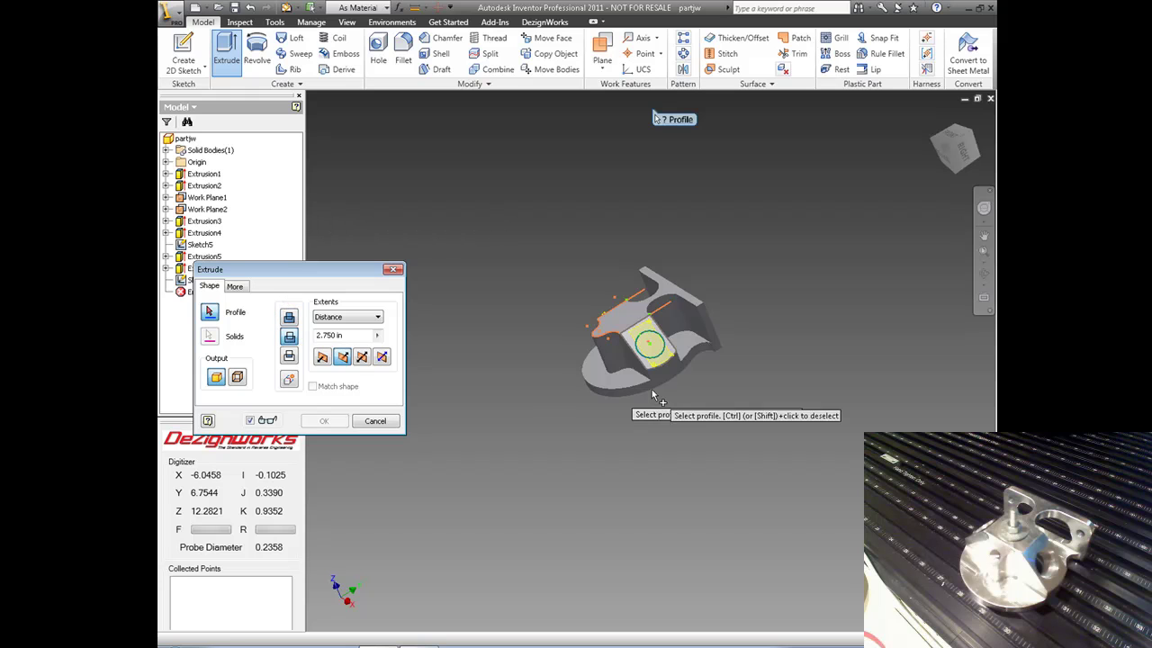
click(657, 347)
shift+middle_drag(648, 401, 610, 410)
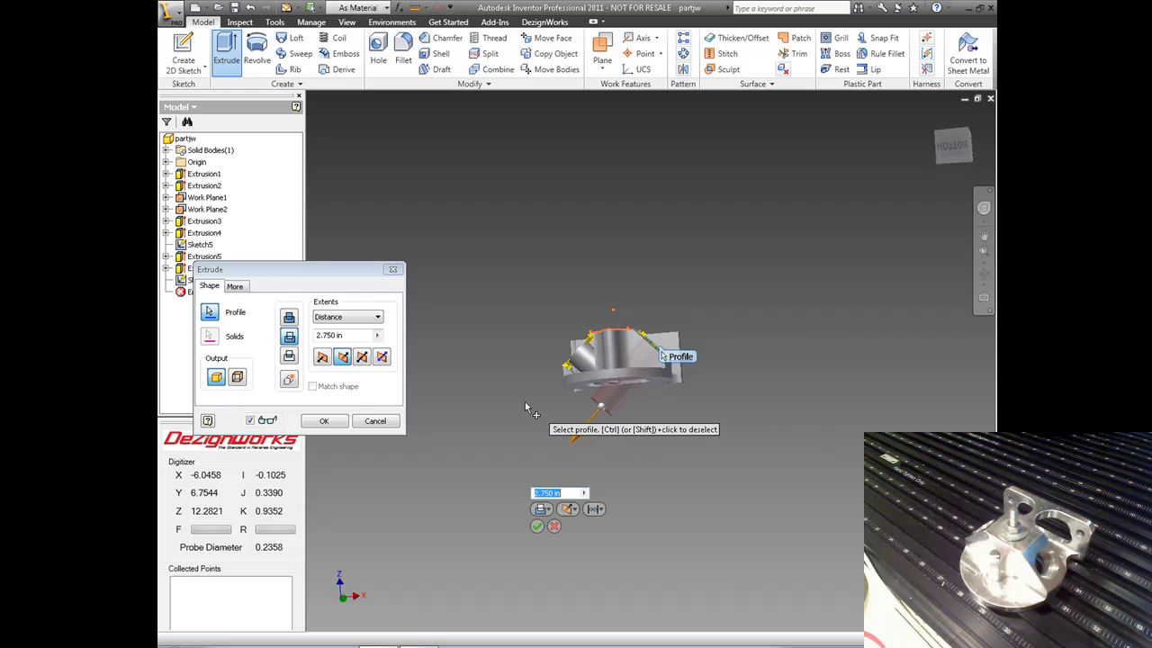
click(322, 422)
key(F5)
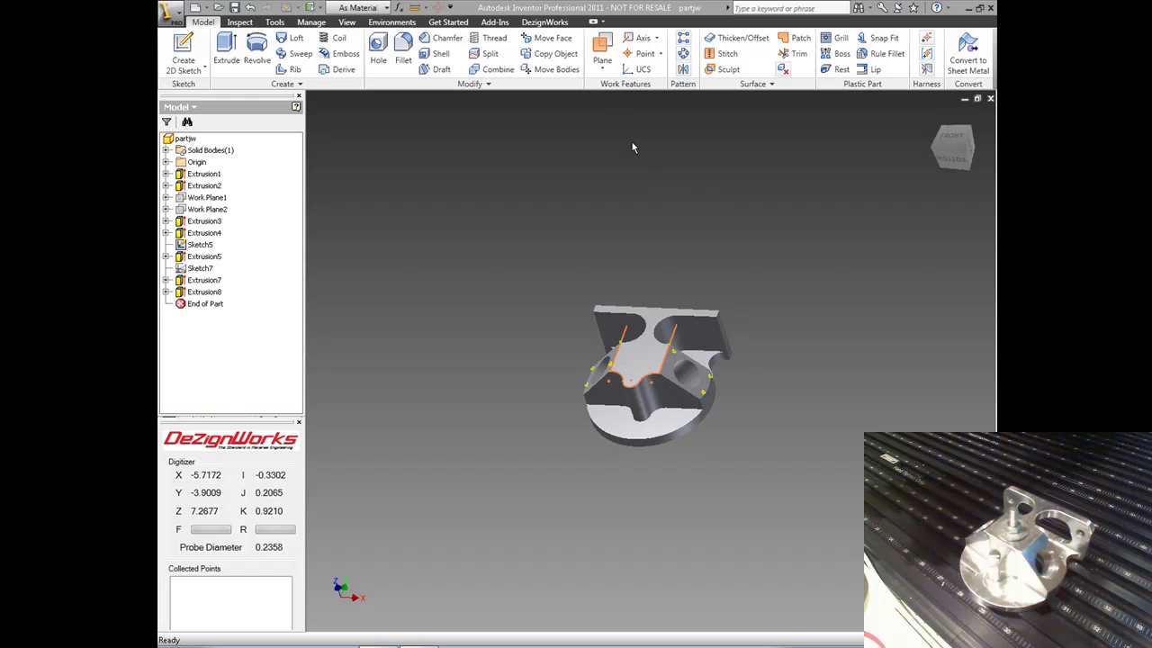
Start a DezignWorks validation, choose the part's top face as Surface 01, and probe points on it.
click(547, 22)
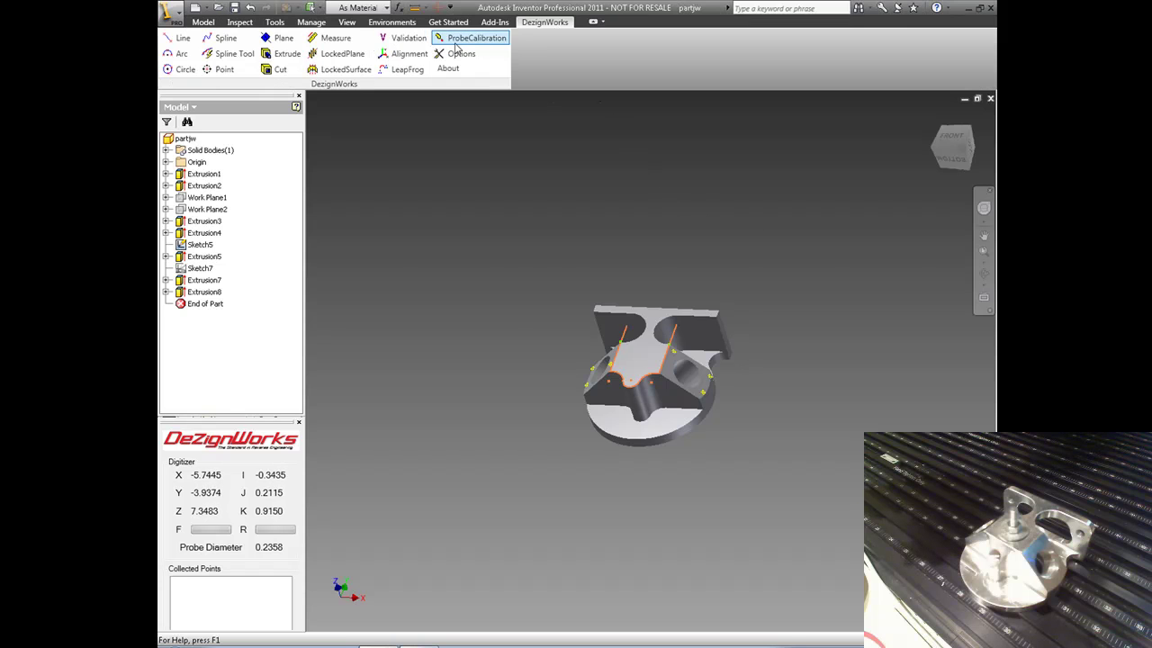
click(405, 38)
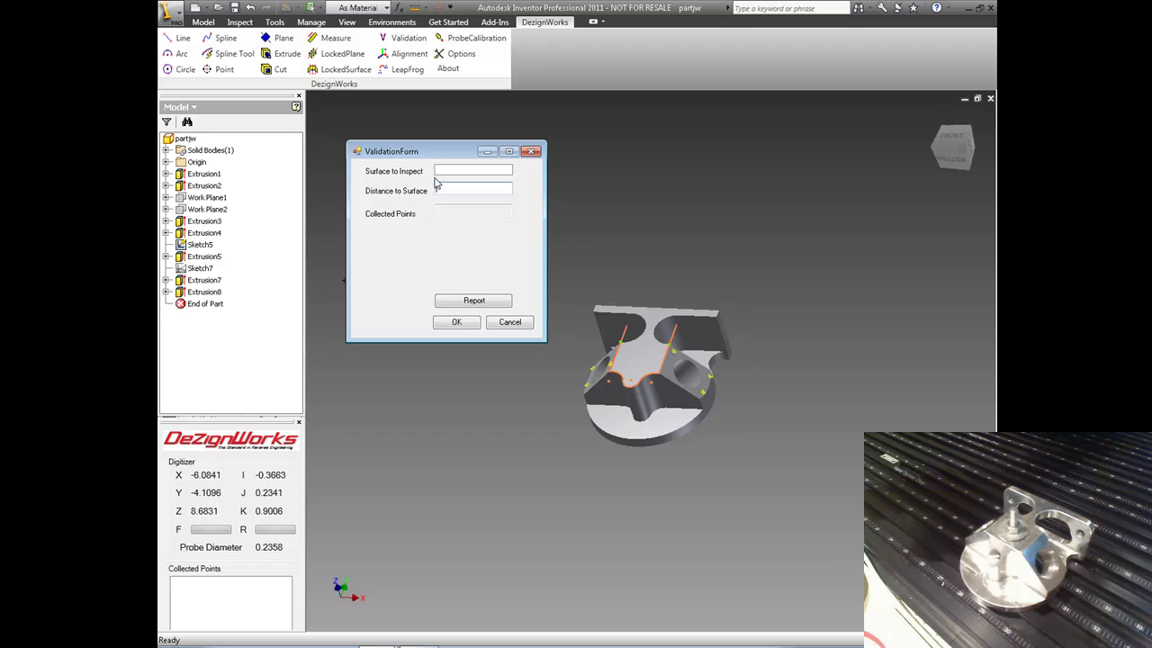
click(630, 369)
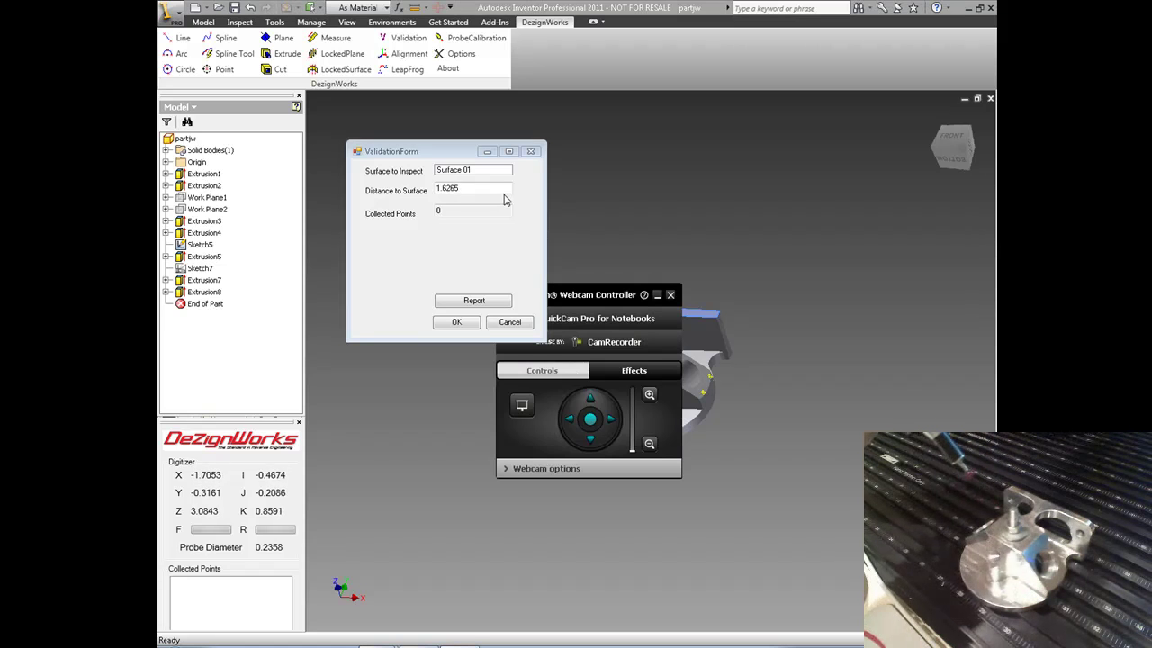
click(672, 294)
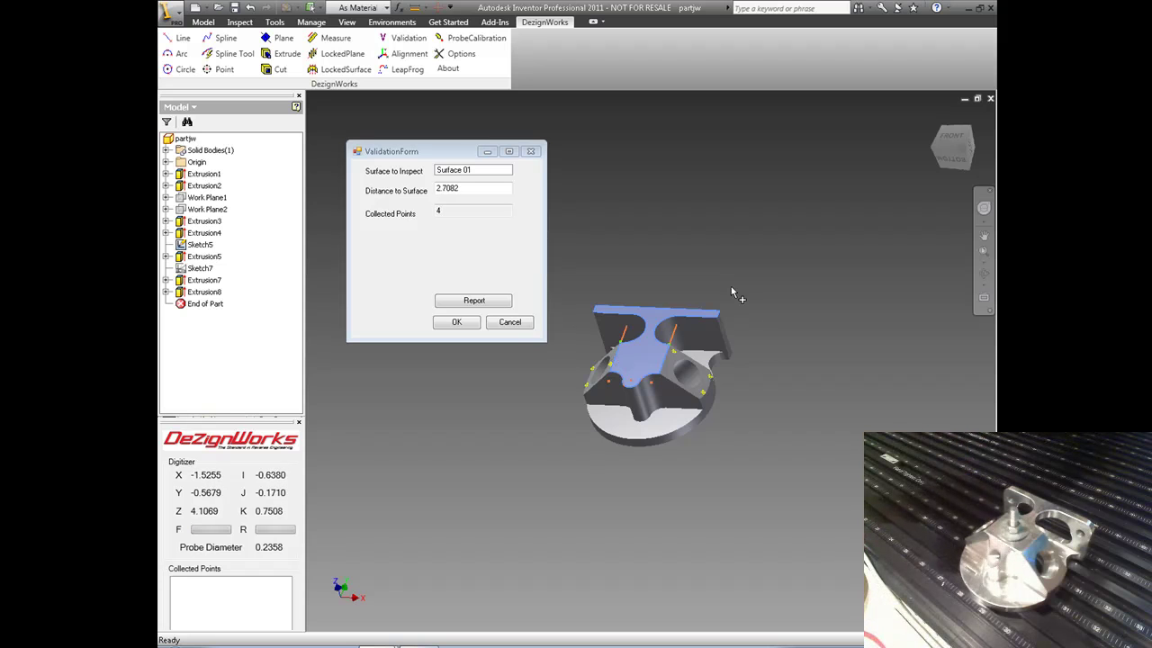
Probe validation points on the right and left angled faces, the base's flat face, and the right slot's curved wall.
click(707, 386)
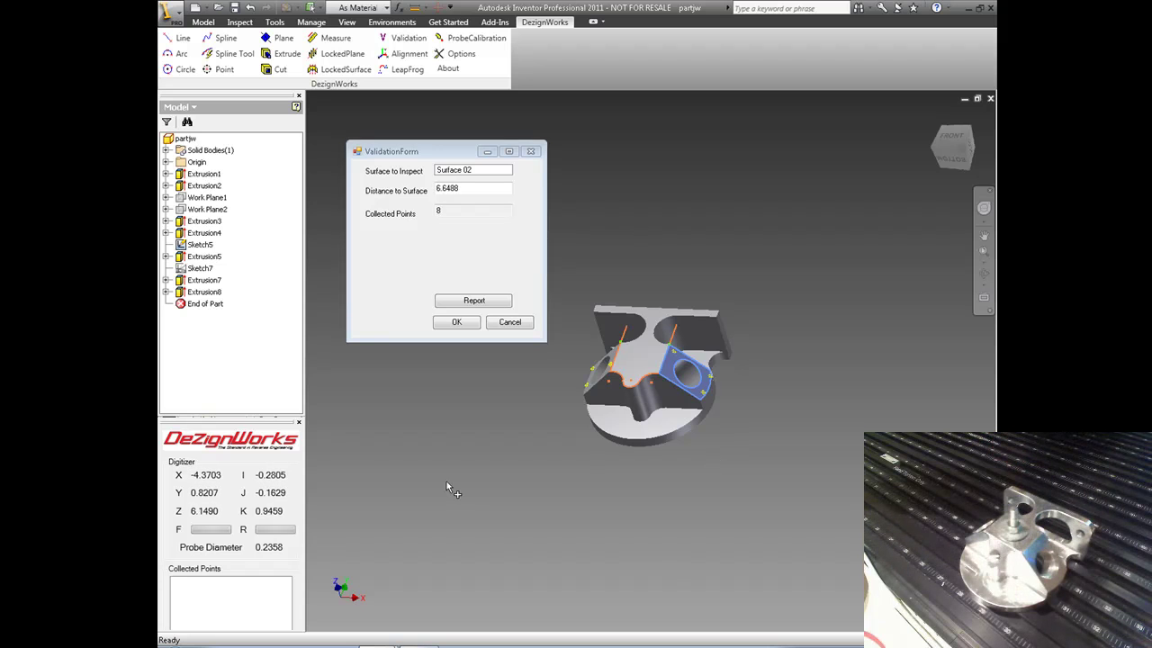
middle_drag(473, 478, 545, 493)
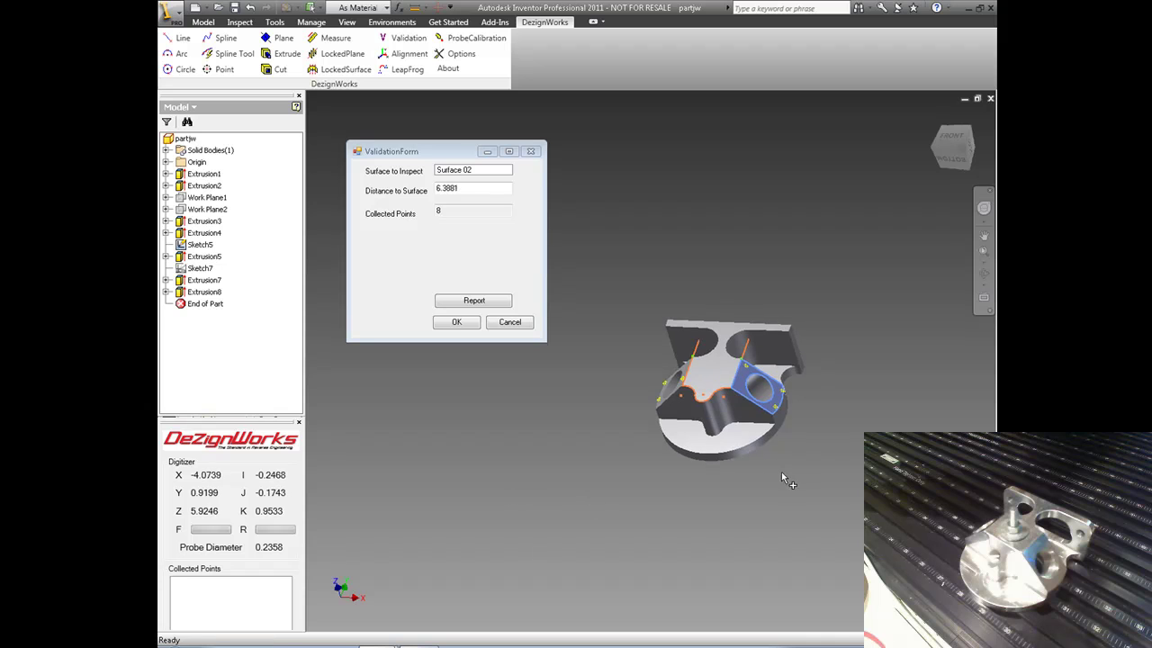
middle_drag(677, 459, 673, 504)
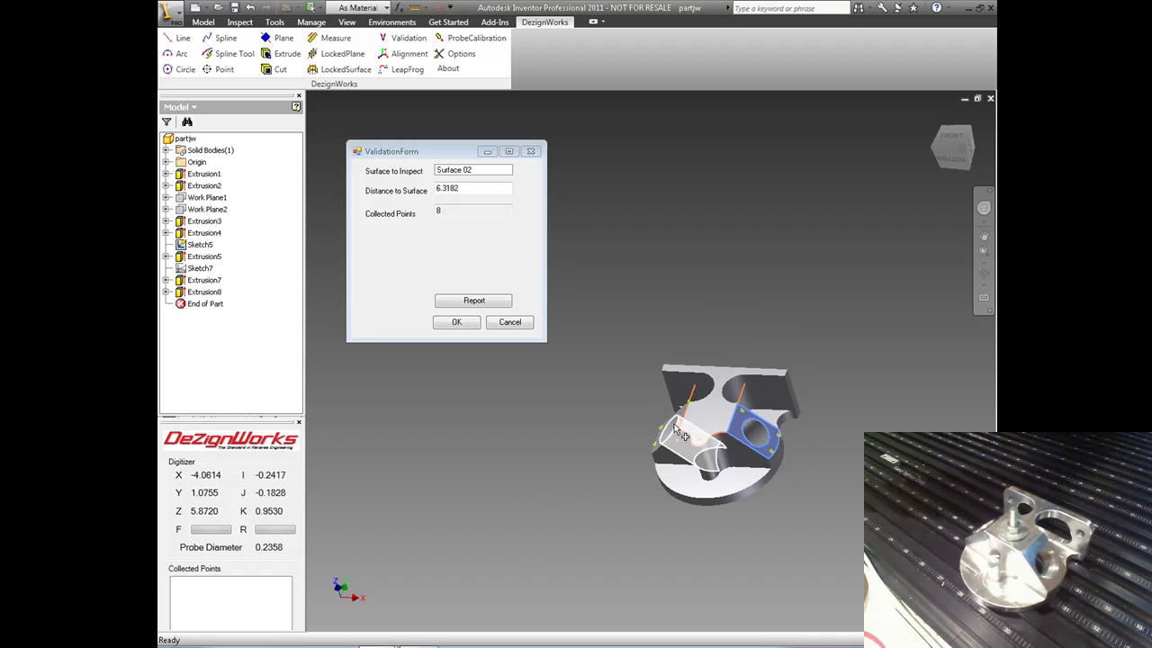
click(664, 414)
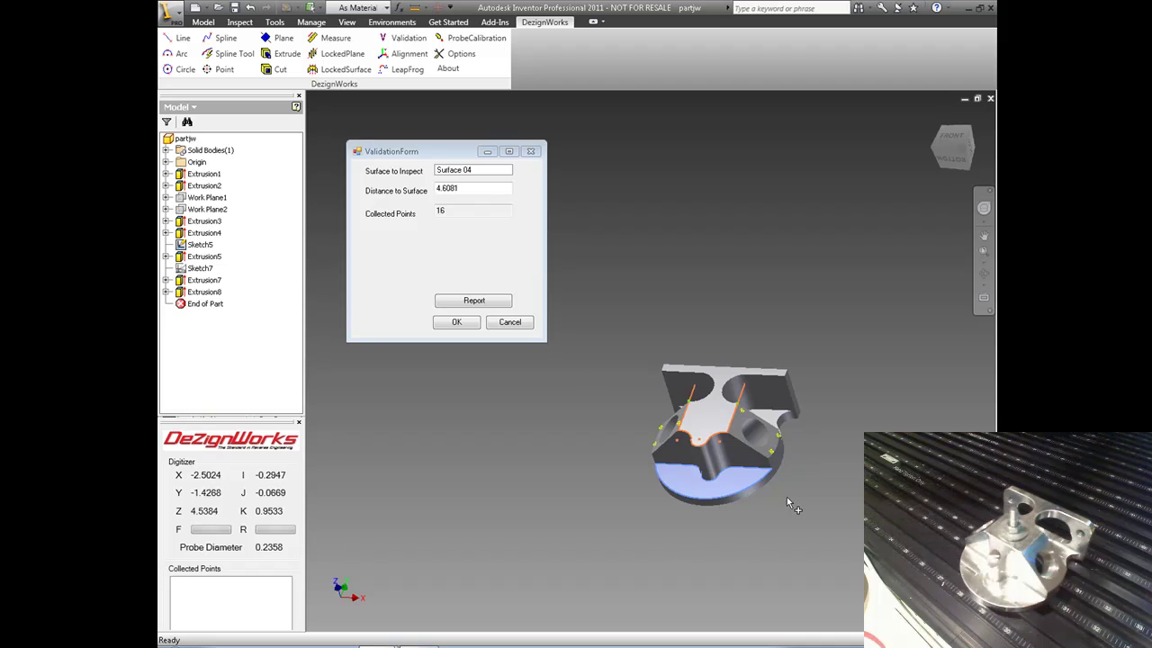
click(738, 402)
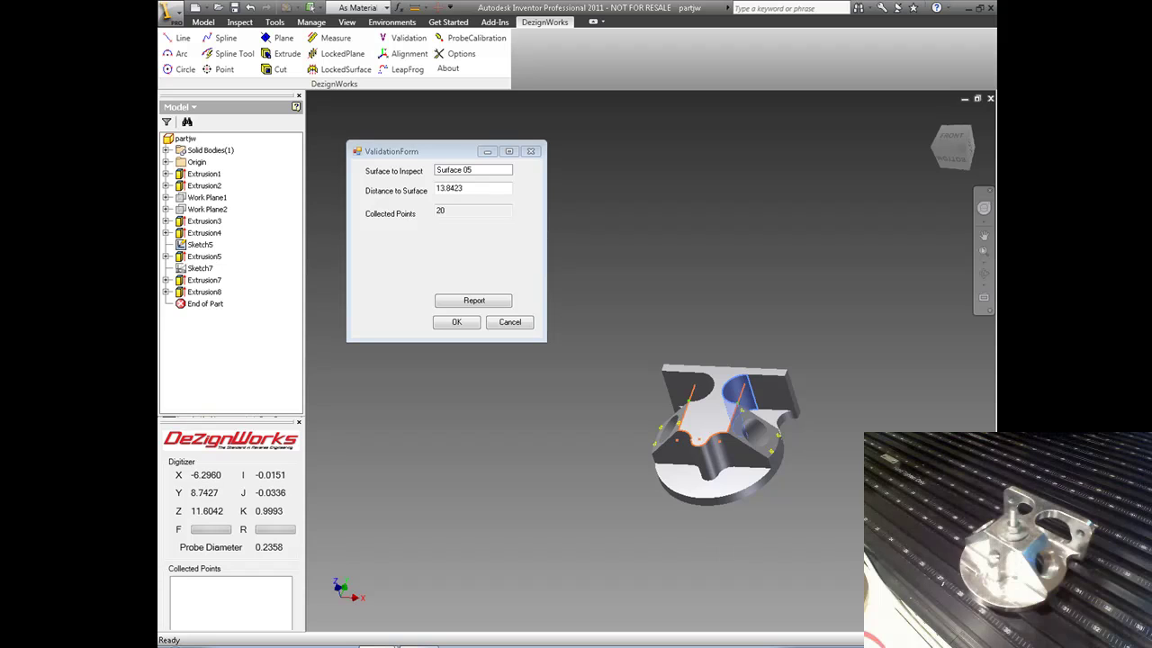
Generate the validation report and review the point distances for each surface and the overall summary.
click(484, 304)
click(531, 152)
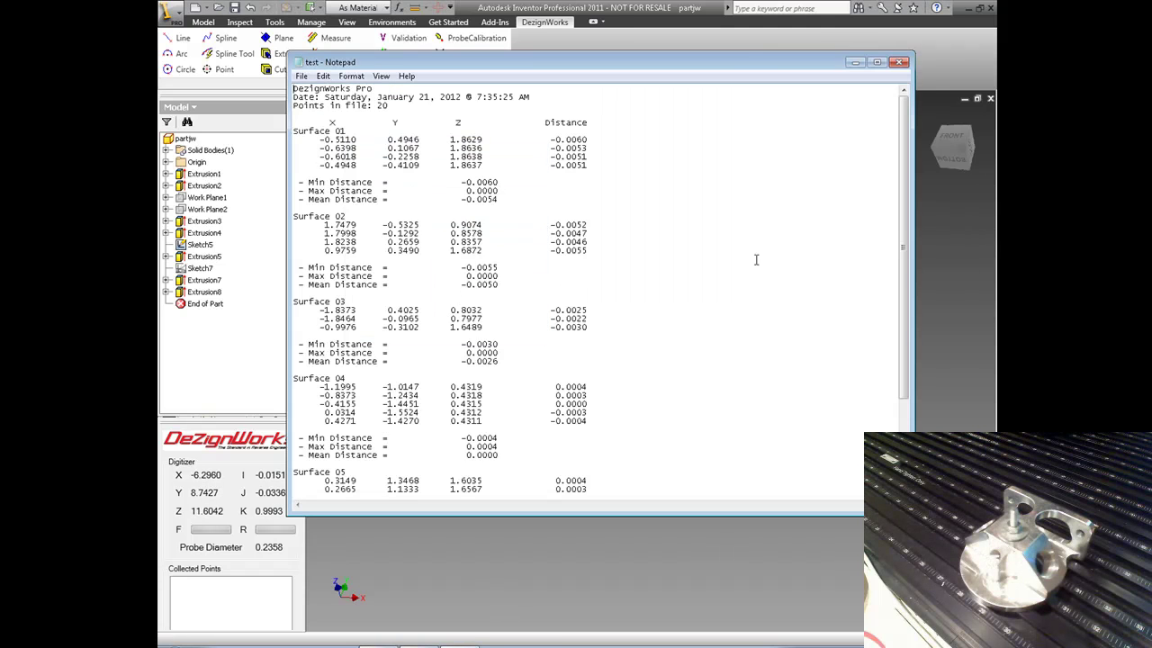
mouse_move(905, 184)
mouse_down()
mouse_move(903, 220)
mouse_move(899, 174)
mouse_up()
drag(905, 294, 901, 388)
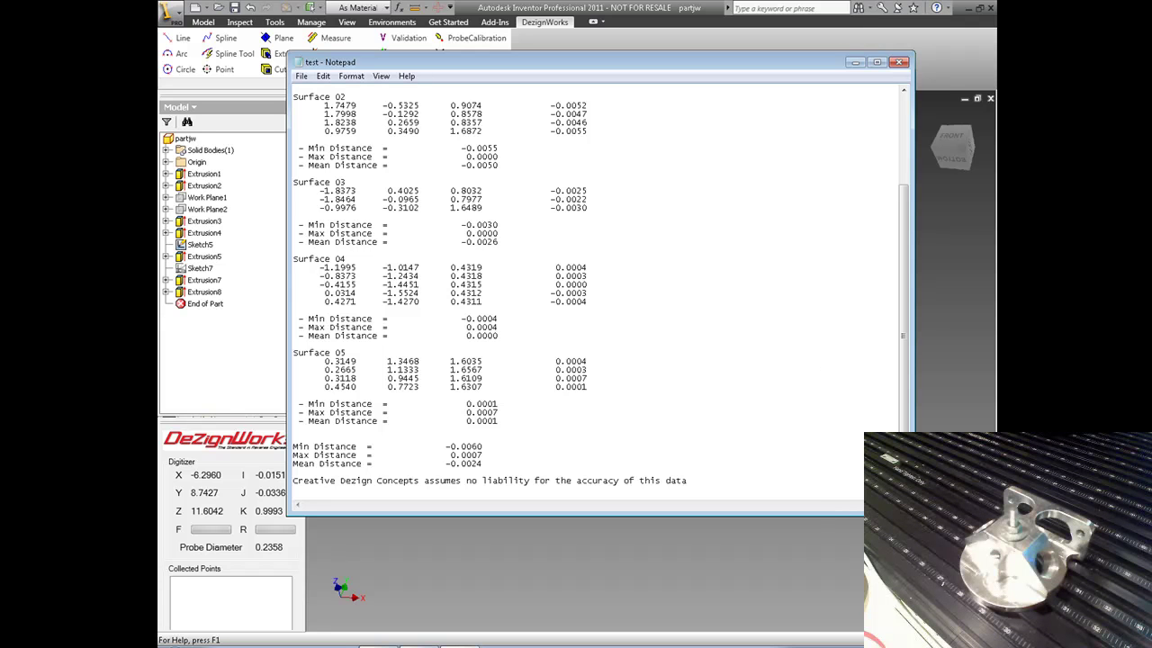
right_click(820, 647)
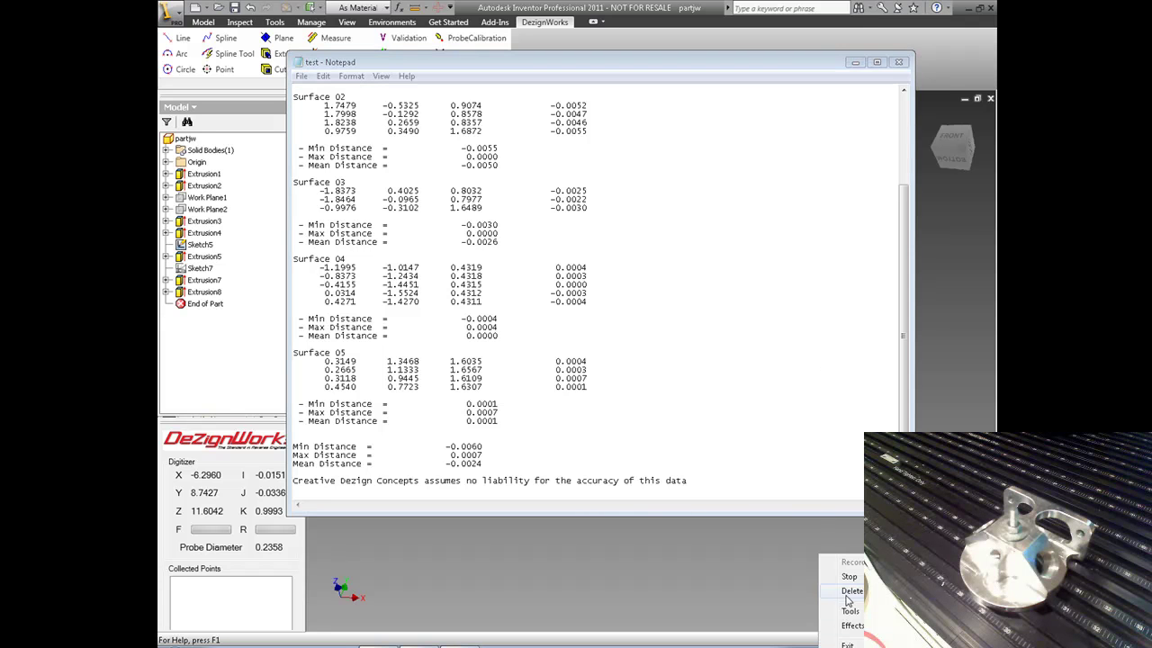